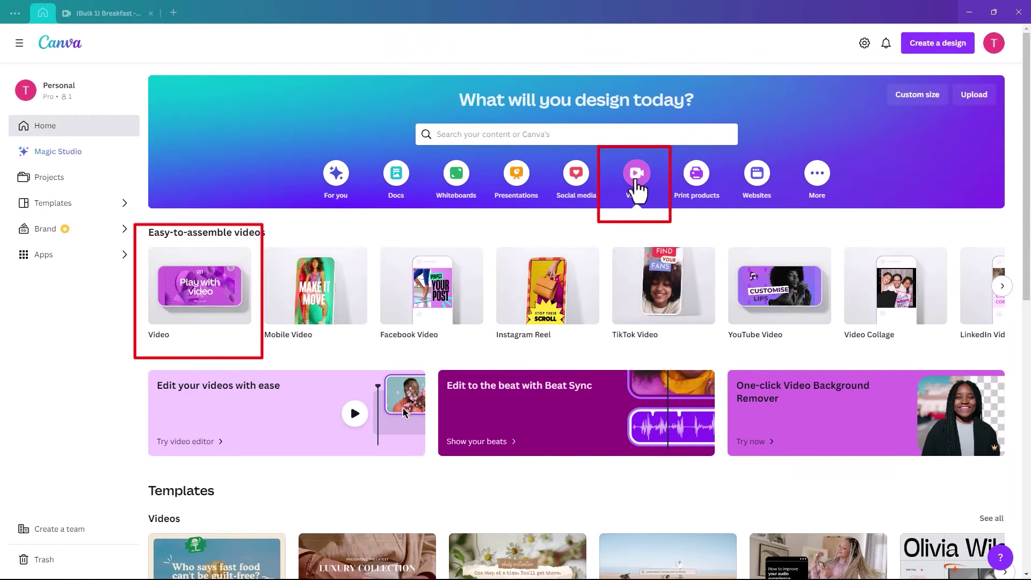
Step: Create a blank video design and add a circle from the full shapes collection to the page
mouse_move(184, 310)
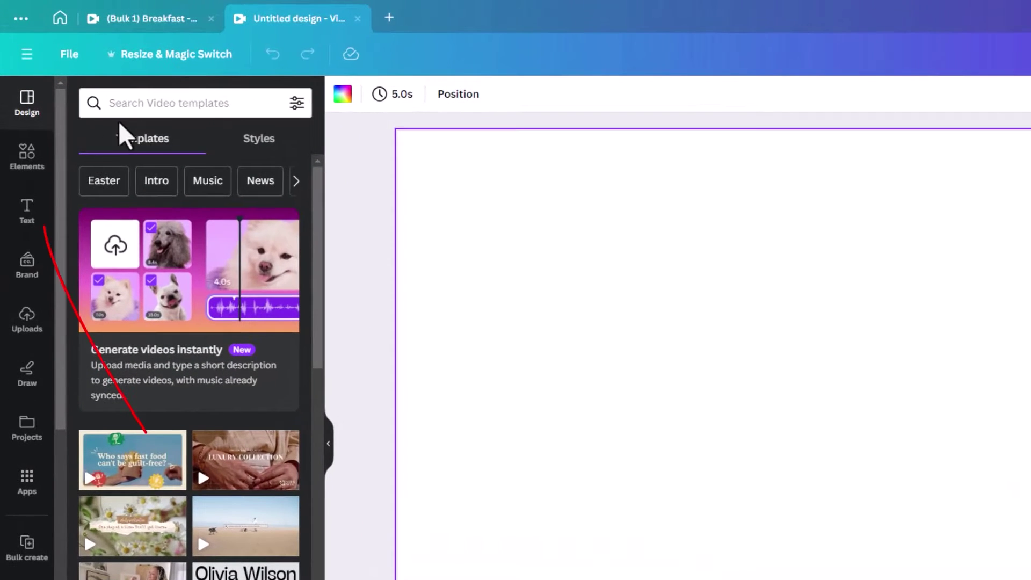
click(23, 162)
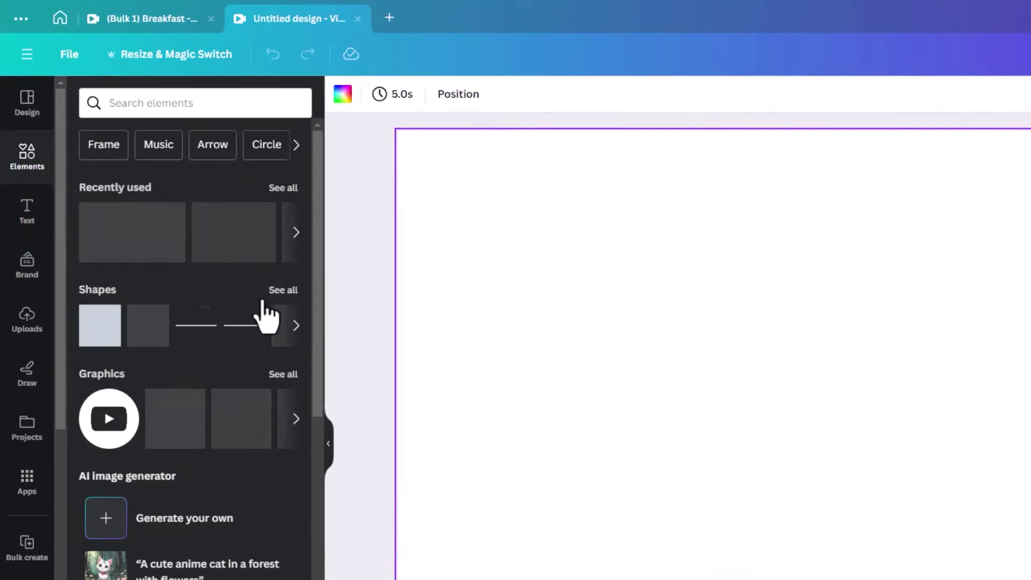
click(281, 290)
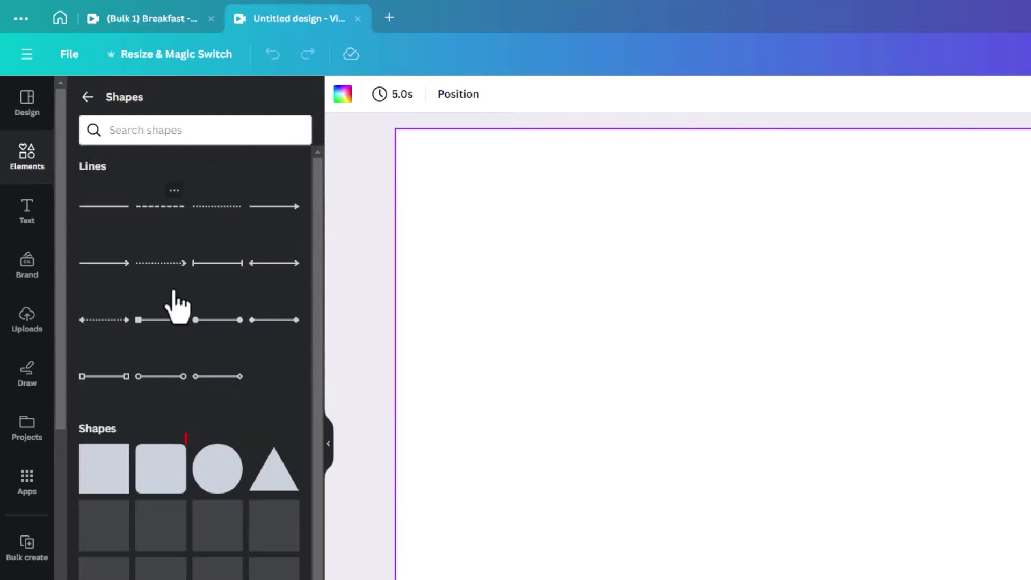
drag(774, 379, 844, 422)
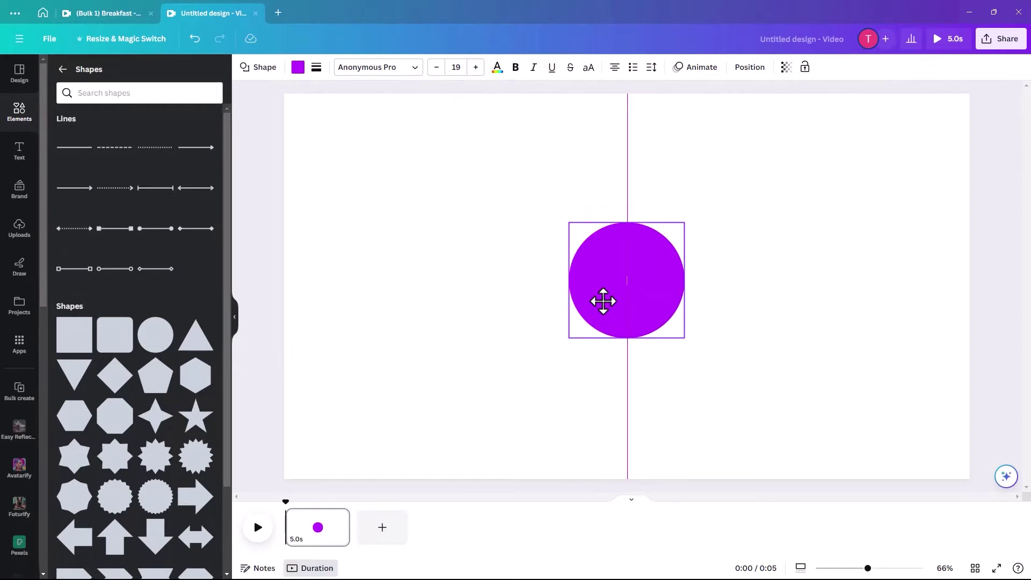
Step: Shrink the circle to about 260 px across, centre it on the page, and check its page alignment
drag(603, 301, 603, 305)
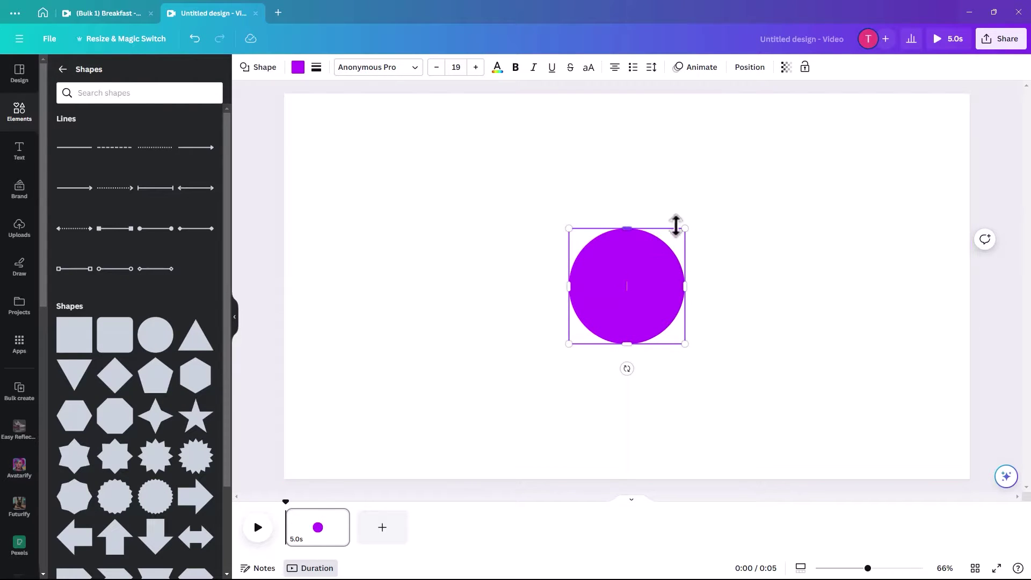
drag(681, 227, 661, 251)
drag(638, 305, 650, 293)
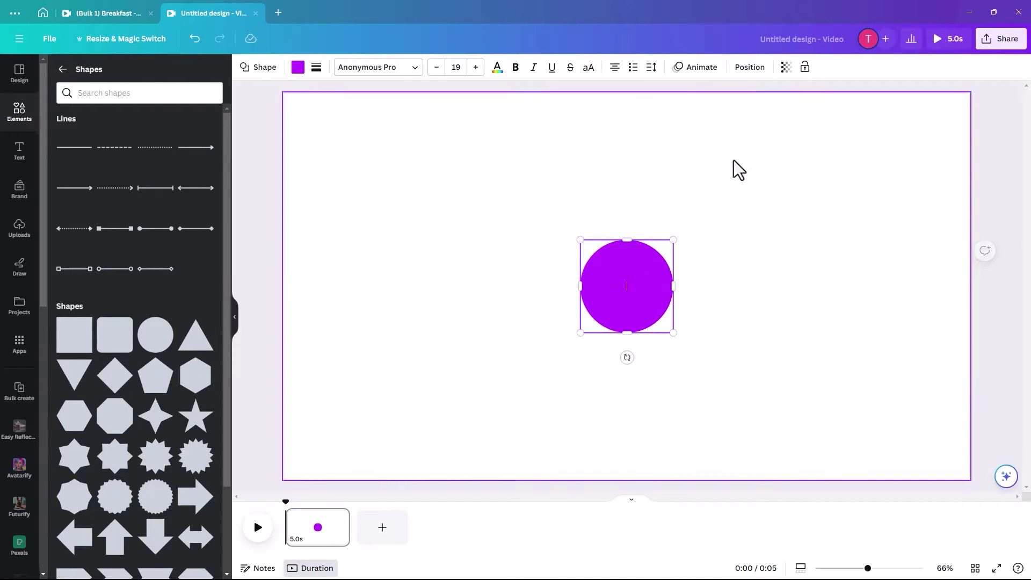
click(747, 71)
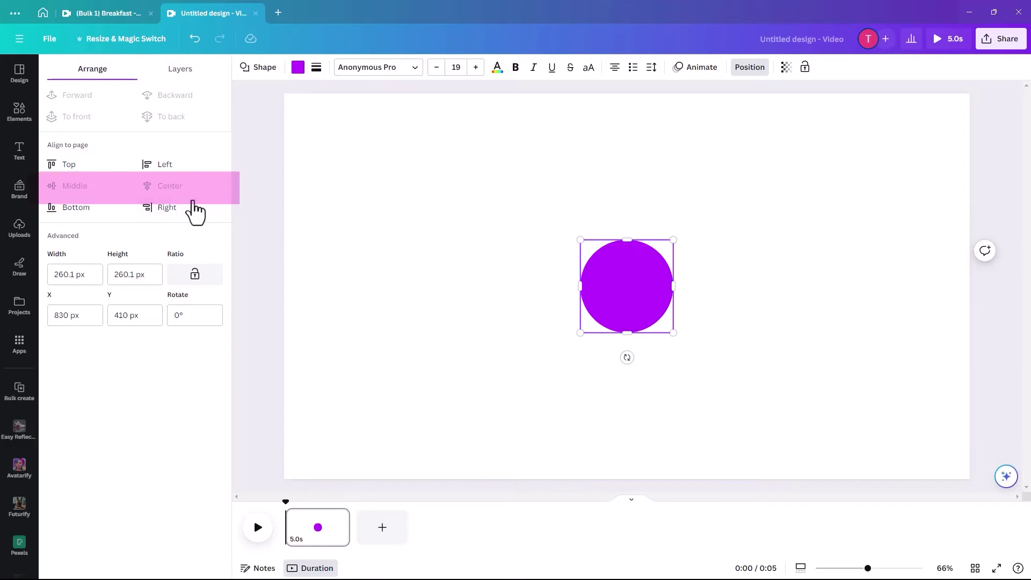
click(437, 195)
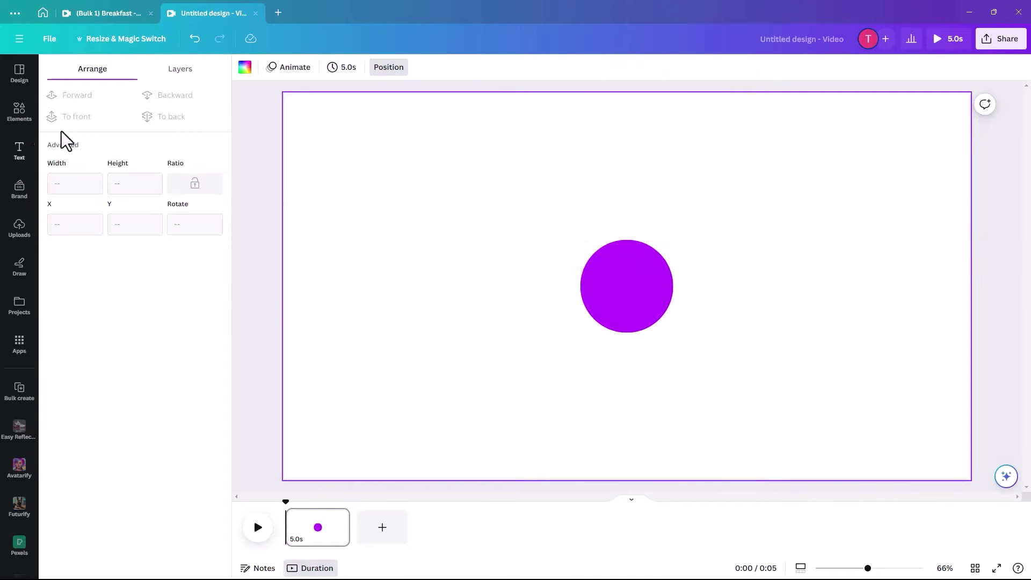
Step: Search the element photos for "healthy breakfast" and place the yogurt, granola and berries bowl photo on the page
click(17, 127)
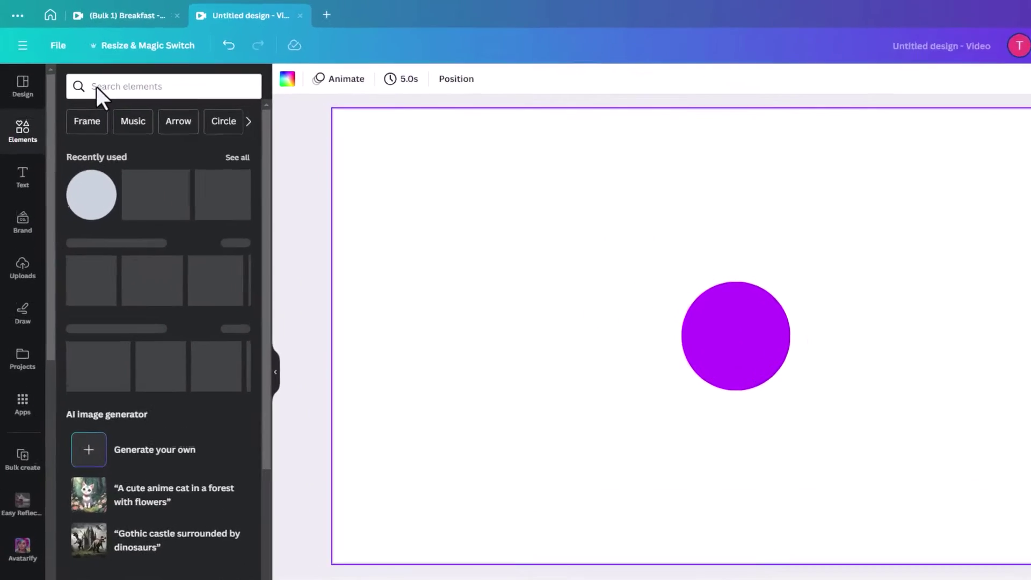
click(84, 74)
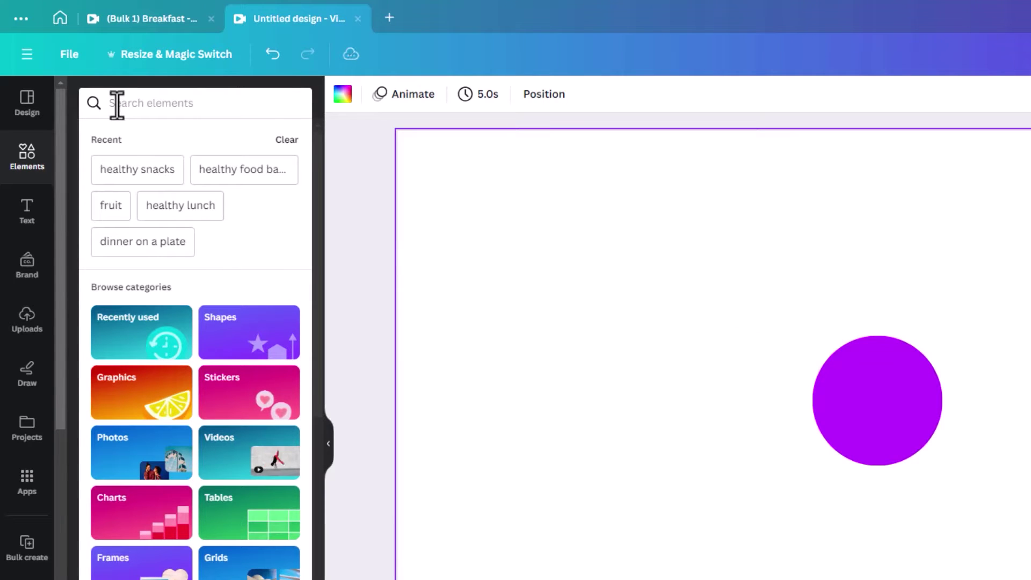
text(Health)
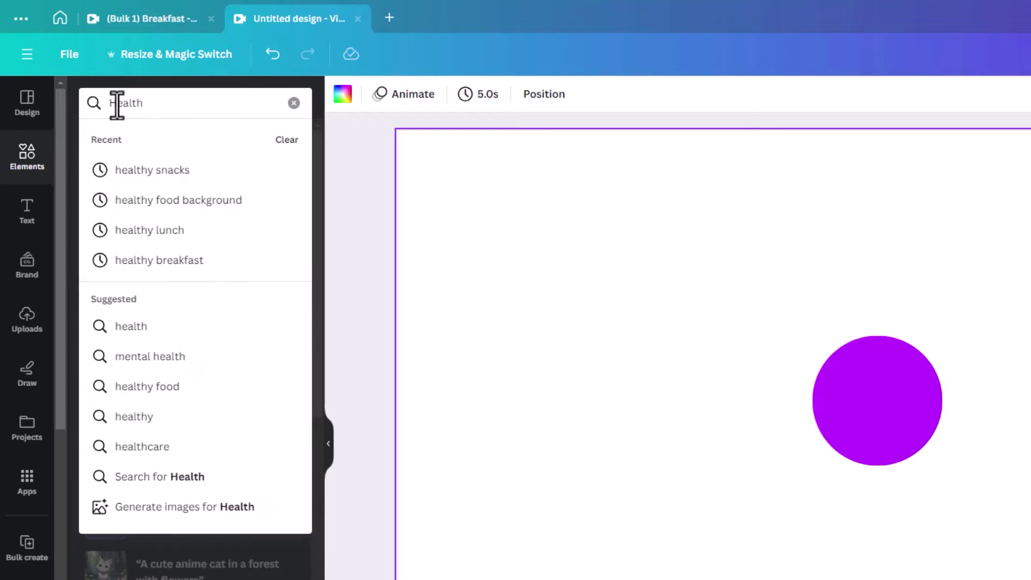
click(179, 261)
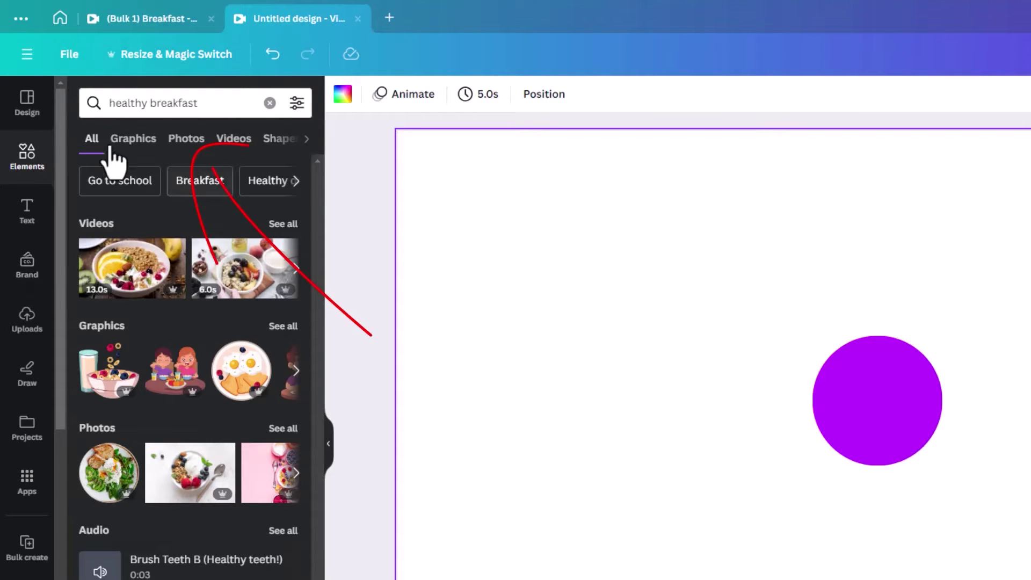
click(177, 146)
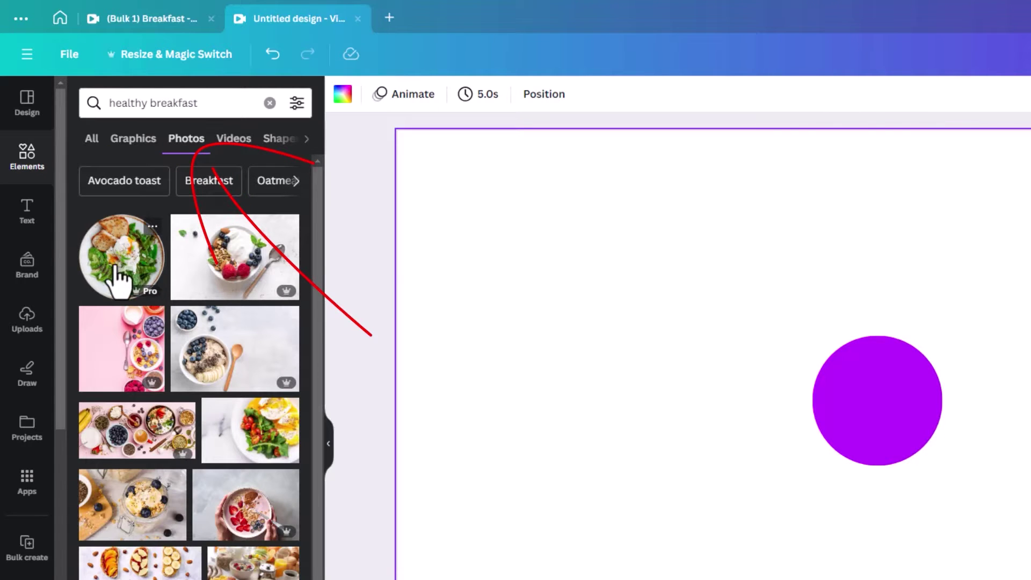
click(218, 263)
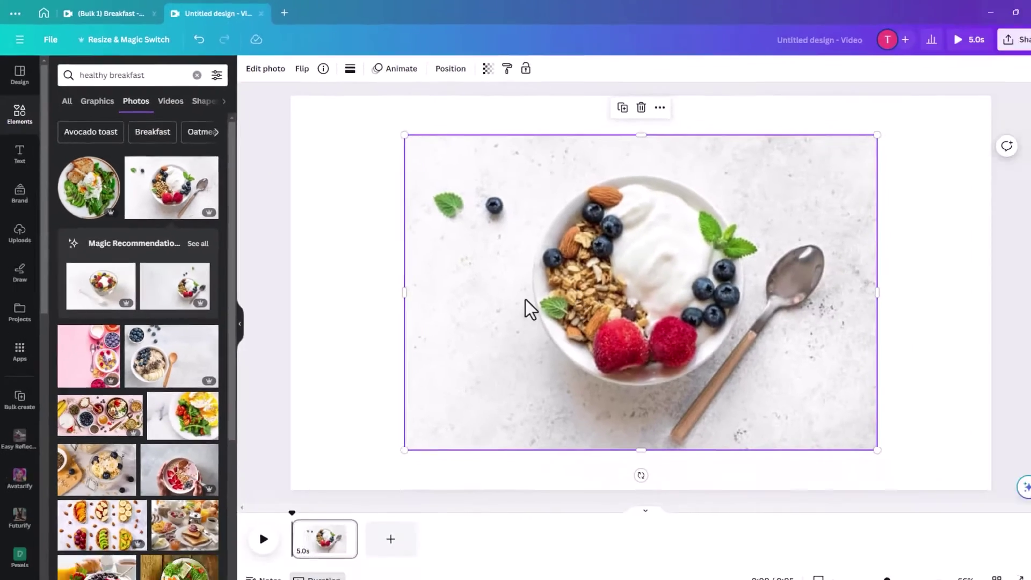
drag(656, 439, 586, 423)
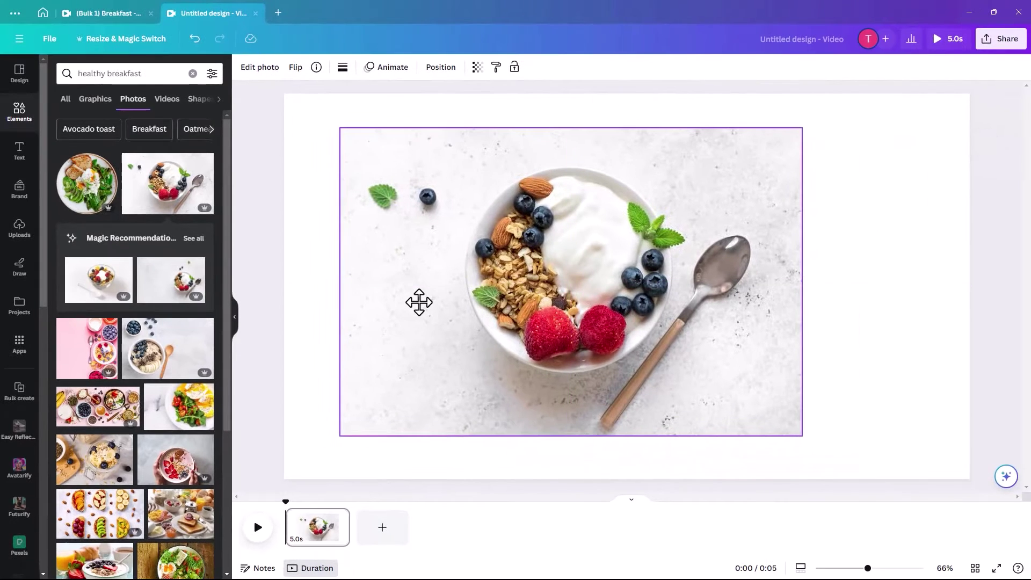
drag(419, 303, 403, 291)
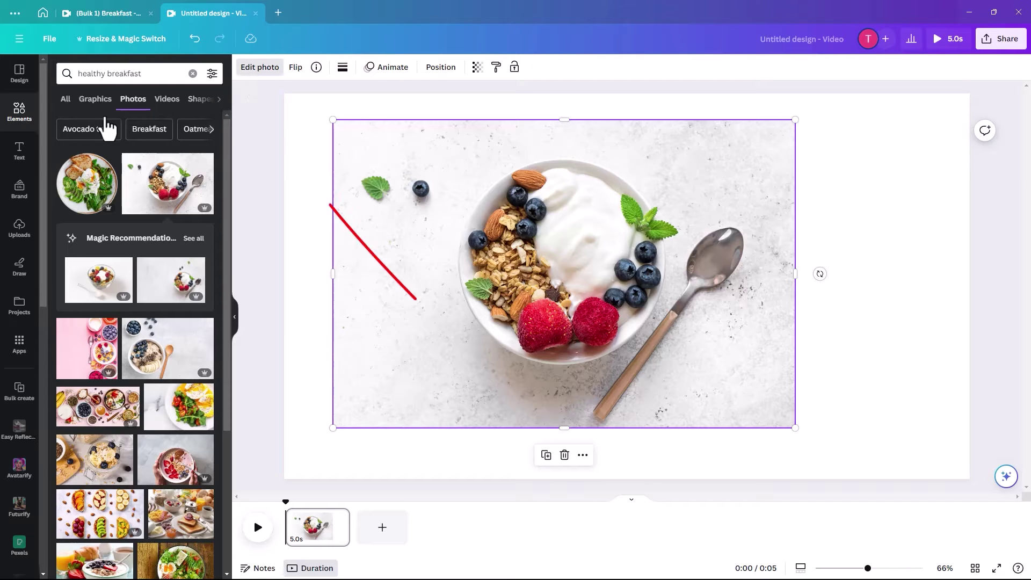
Step: Remove the breakfast photo's background and erase the stray mint leaf, blueberry and spoon with a brush size of 80
click(259, 68)
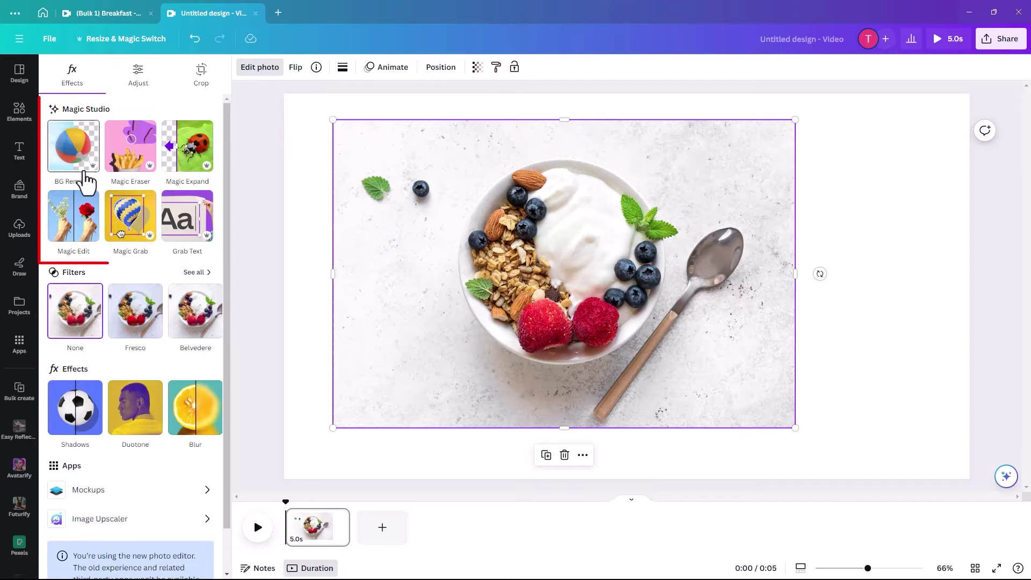
click(71, 156)
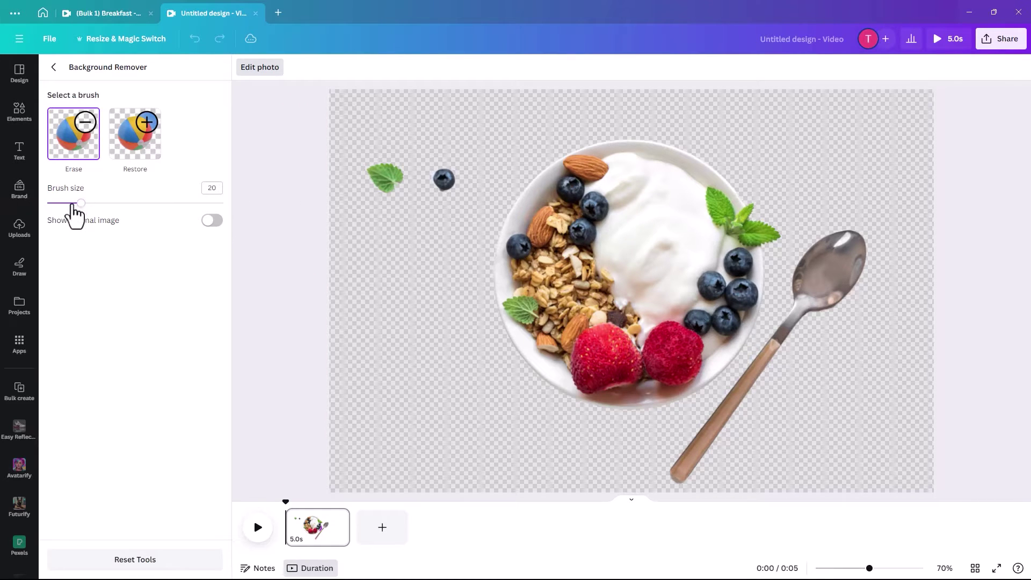
drag(80, 203, 187, 203)
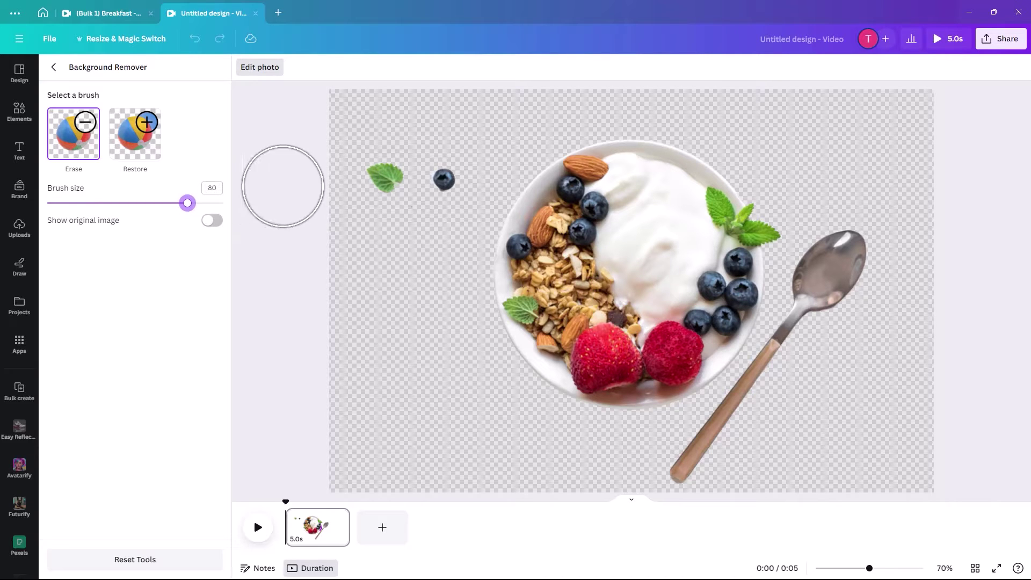
drag(385, 172, 427, 180)
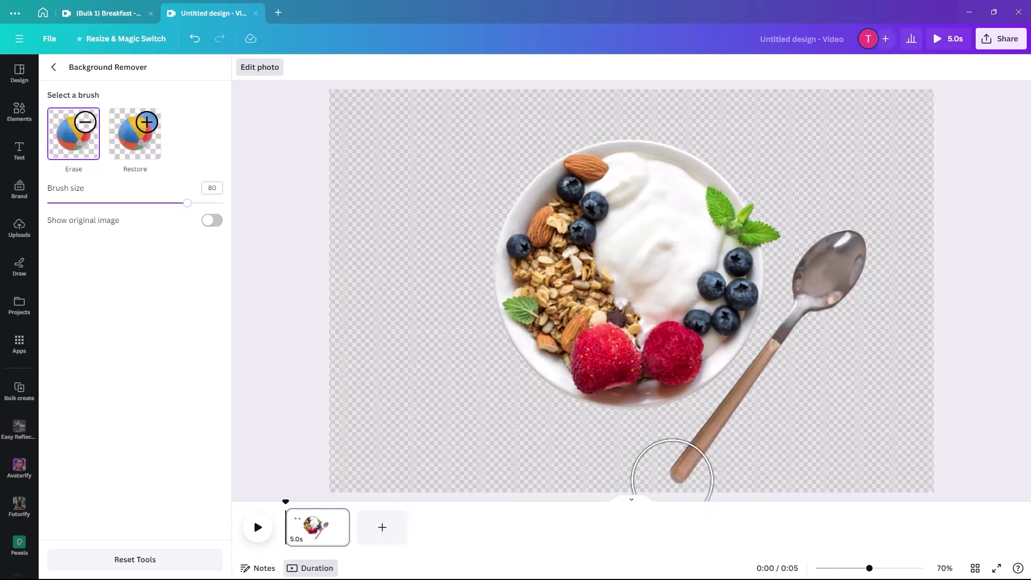
mouse_move(674, 468)
mouse_down()
mouse_move(752, 403)
mouse_move(774, 396)
mouse_move(829, 300)
mouse_move(846, 238)
mouse_move(823, 273)
mouse_up()
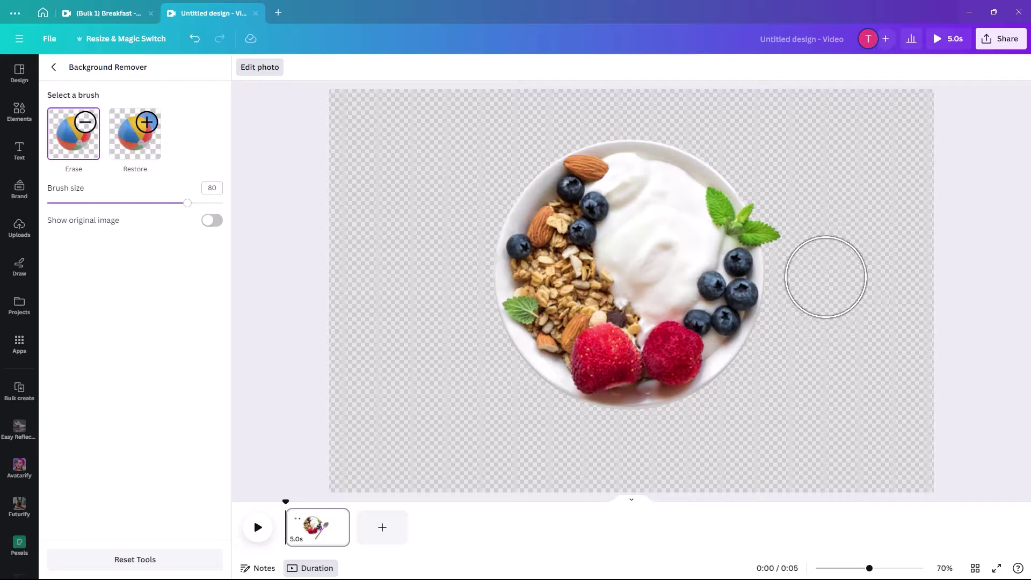
click(53, 67)
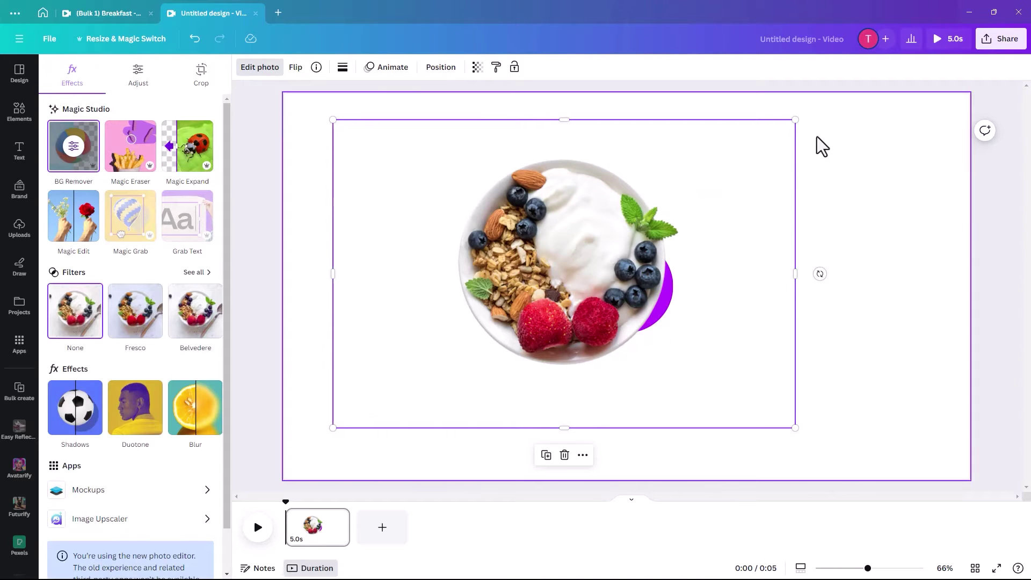
Step: Reduce the breakfast bowl cutout and place it directly above the purple circle, centred horizontally on it
drag(640, 187, 509, 248)
drag(406, 379, 593, 221)
drag(739, 132, 665, 181)
drag(589, 218, 617, 205)
click(730, 383)
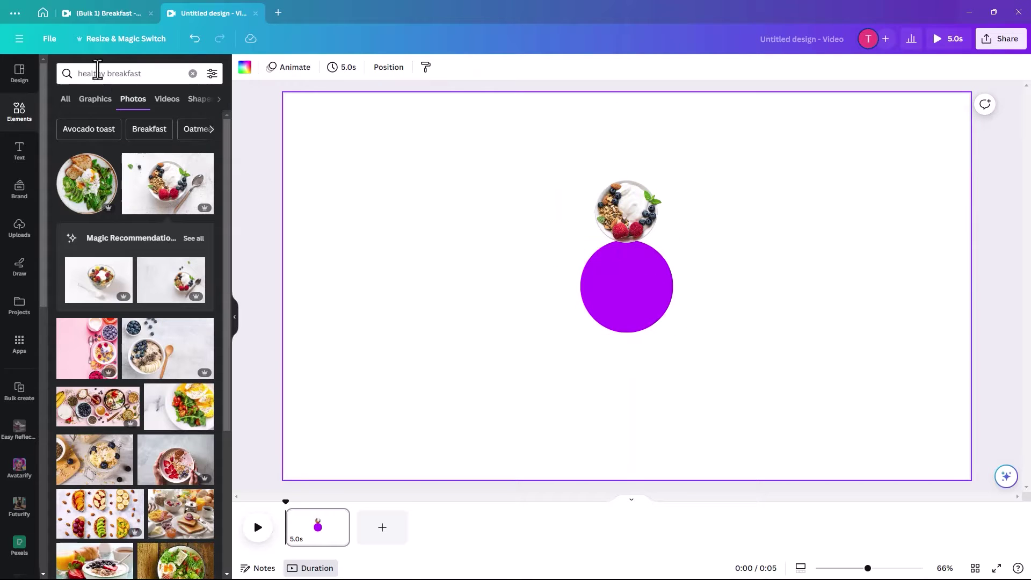
Step: Search photos for "healthy lunch", and add the recently used salad photo with the laptop, glasses and juice
double_click(114, 73)
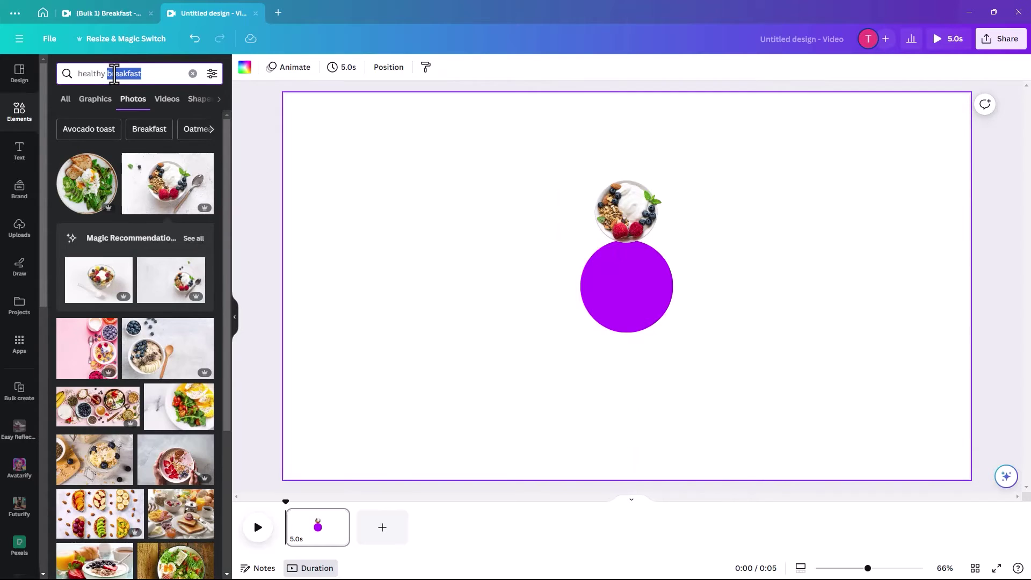
text(lunch)
key(Return)
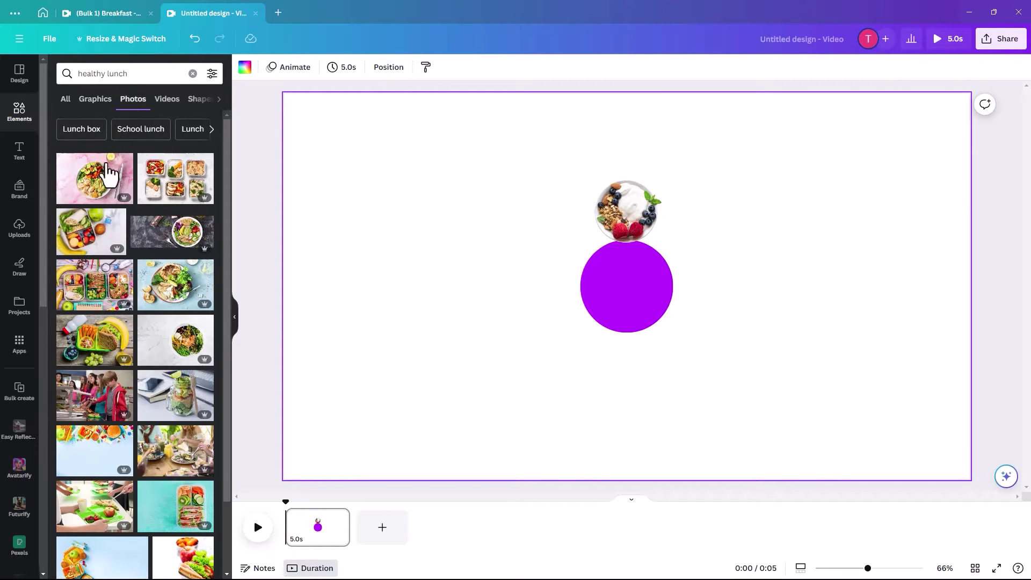
click(171, 182)
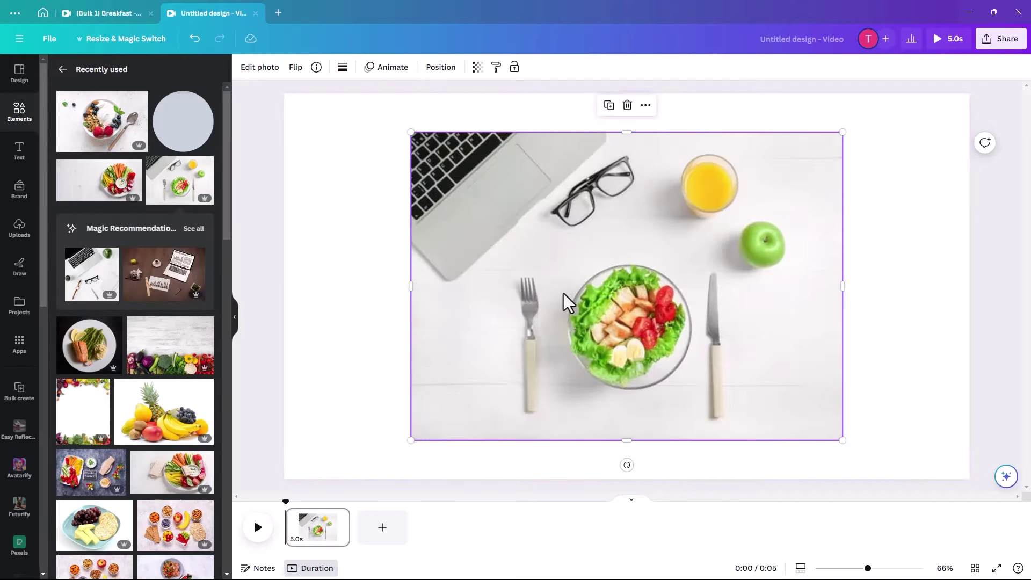
drag(555, 356, 522, 347)
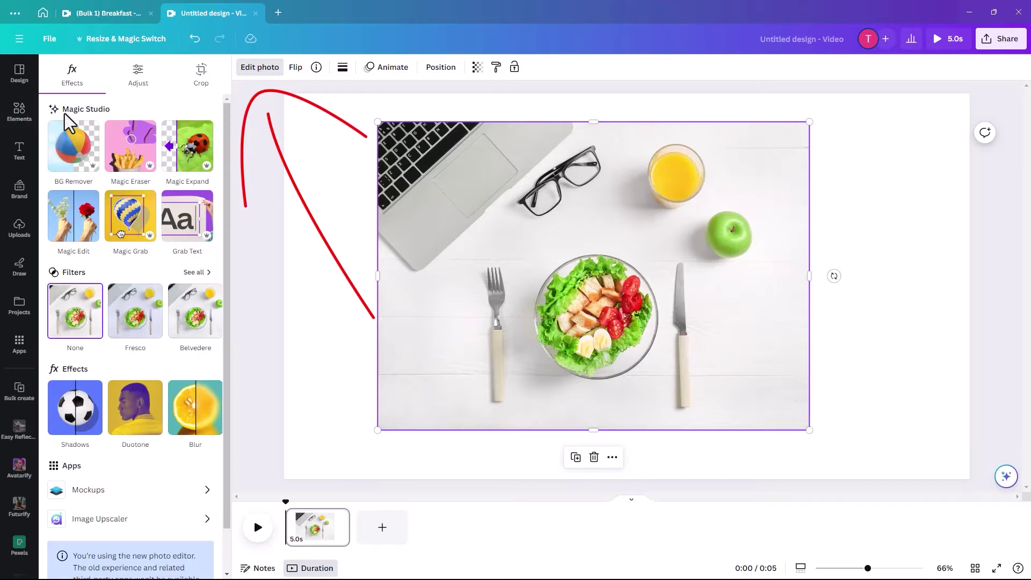
Step: Remove the salad photo's background and erase the cutlery, glasses, juice and apple so only the salad bowl is kept
click(72, 141)
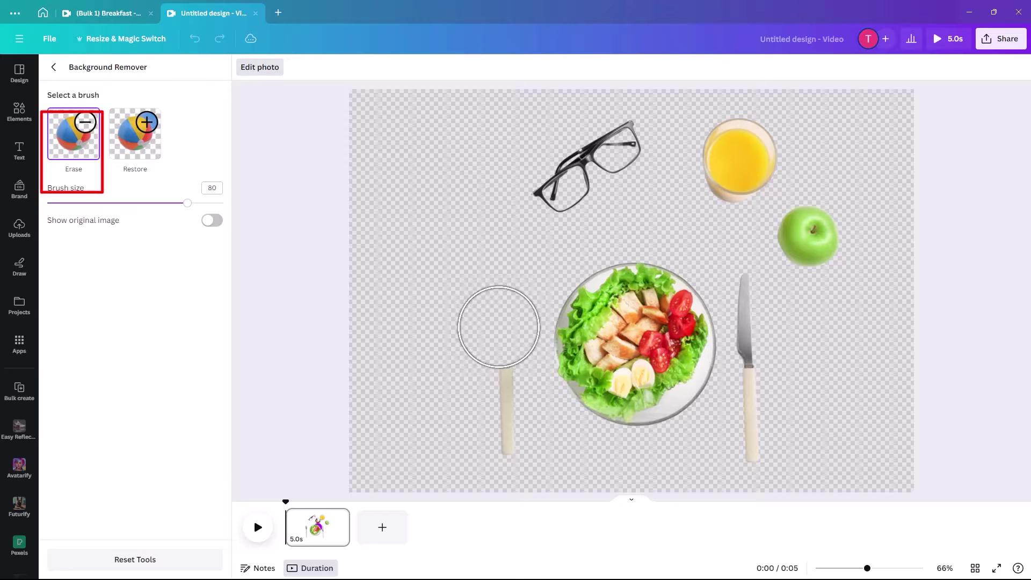
mouse_move(499, 326)
mouse_down()
mouse_move(480, 409)
mouse_move(497, 460)
mouse_up()
mouse_move(533, 227)
mouse_down()
mouse_move(552, 190)
mouse_move(605, 152)
mouse_move(710, 131)
mouse_move(761, 160)
mouse_move(711, 179)
mouse_move(819, 193)
mouse_move(805, 242)
mouse_move(759, 247)
mouse_move(766, 376)
mouse_move(754, 437)
mouse_up()
click(301, 188)
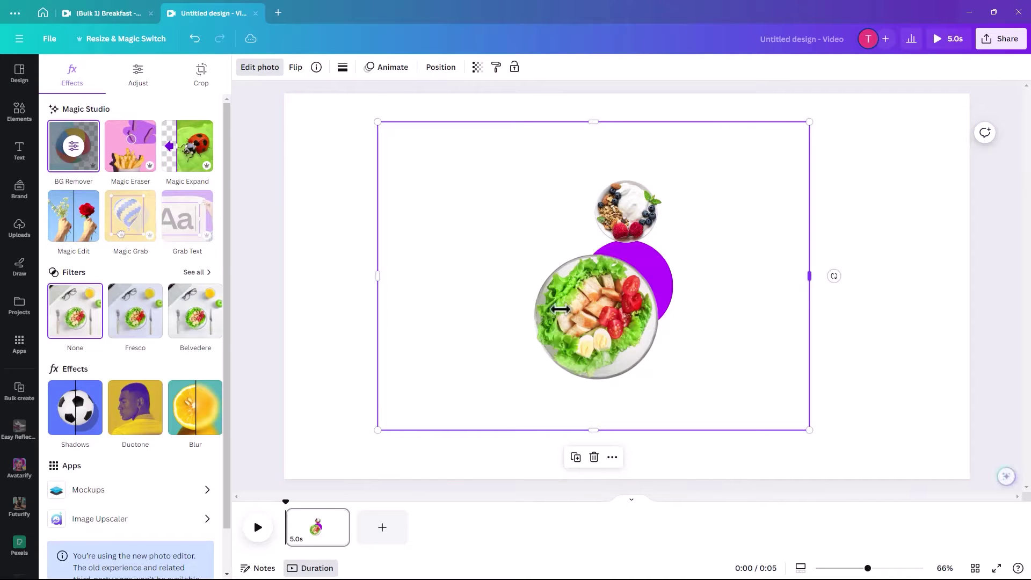
Step: Crop the salad photo's frame on all four sides close around the bowl
drag(809, 276, 667, 276)
drag(377, 276, 520, 277)
drag(590, 122, 590, 240)
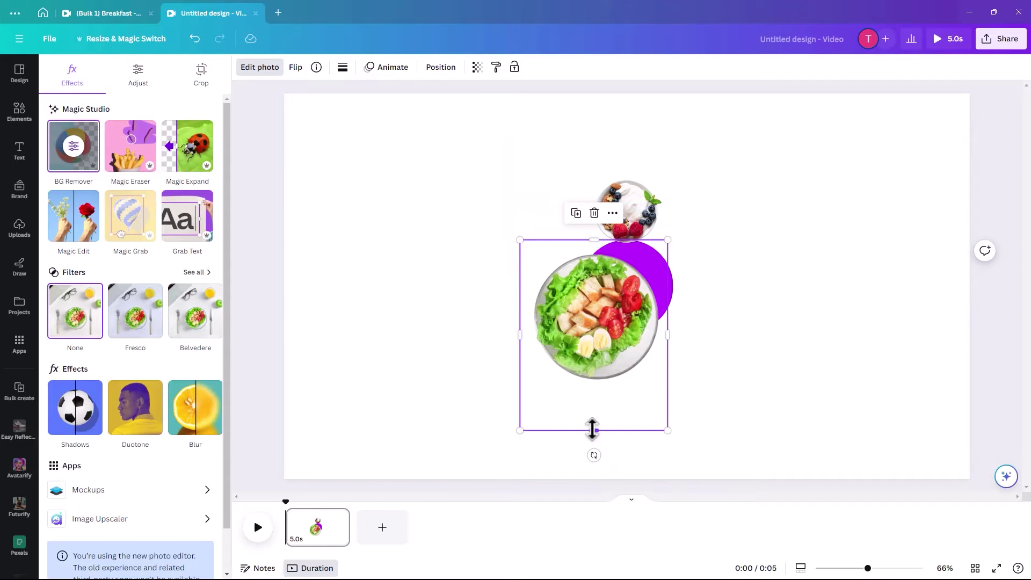
drag(594, 430, 593, 392)
Step: Scale the salad bowl down to about the breakfast bowl's size and place it against the circle's right edge, vertically centred
drag(534, 380, 691, 310)
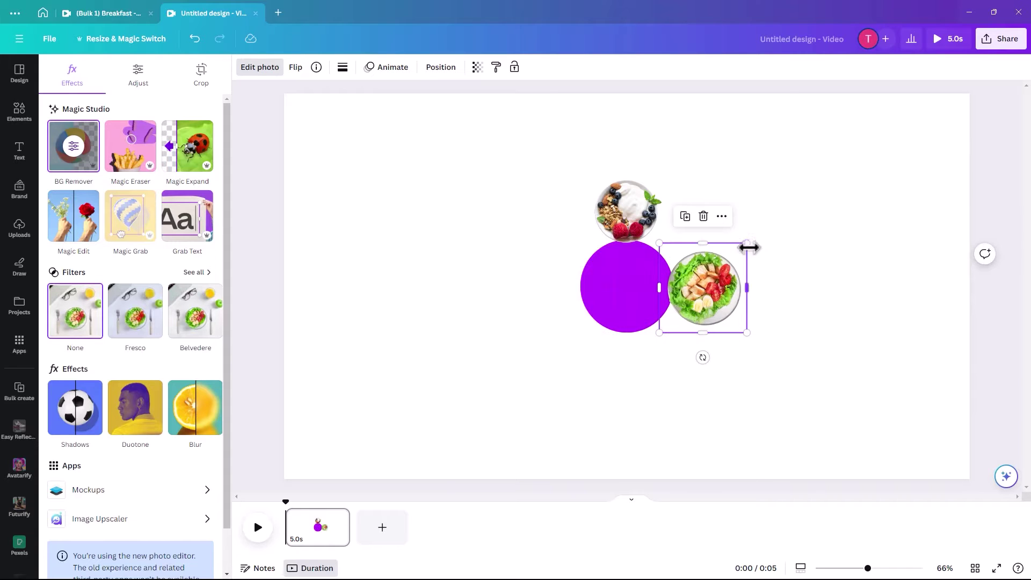
drag(743, 247, 727, 262)
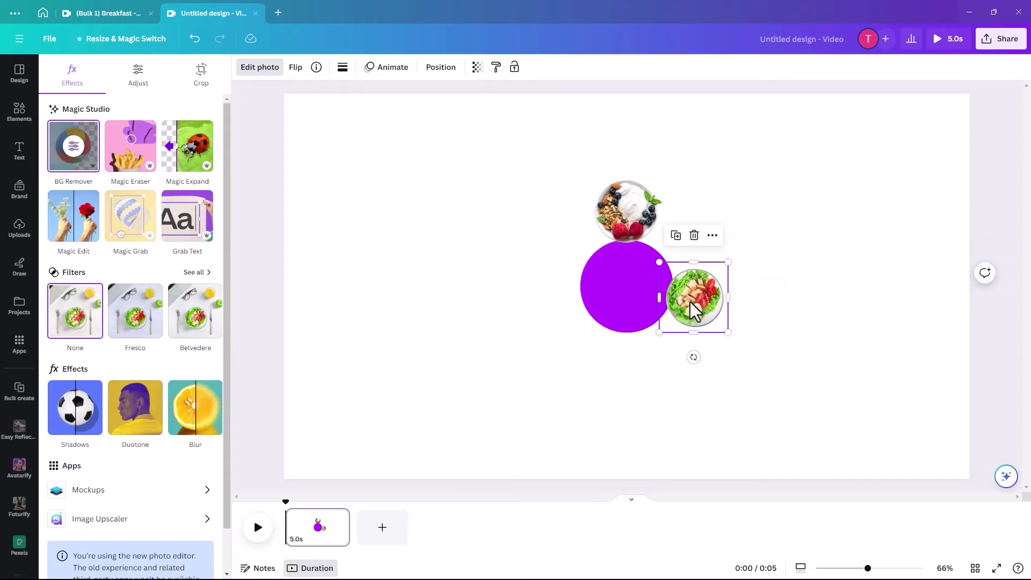
drag(694, 308, 698, 299)
Step: Shrink the breakfast bowl image to about 350 px wide and recentre it above the circle to match the salad bowl
click(627, 230)
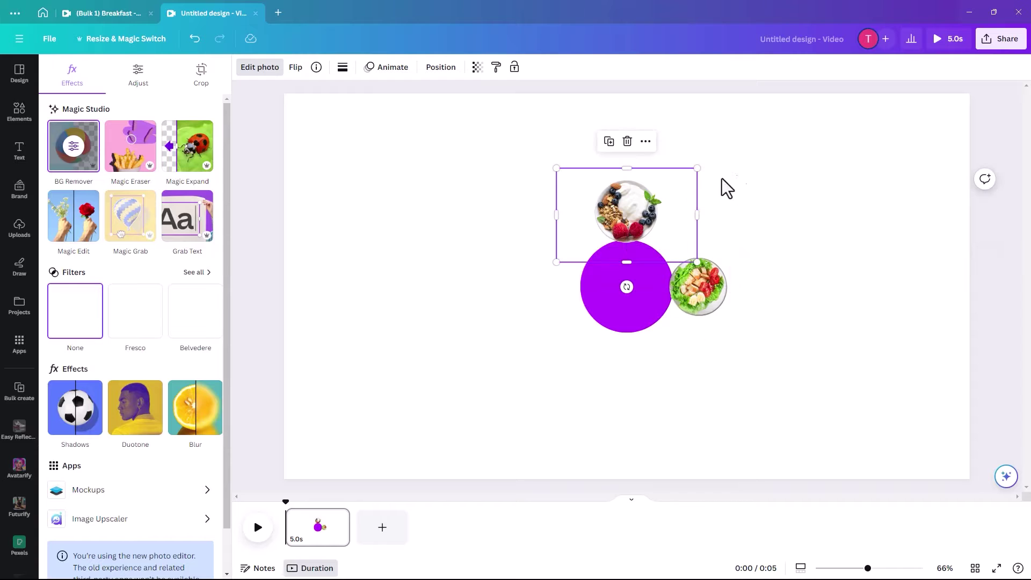
drag(692, 169, 683, 178)
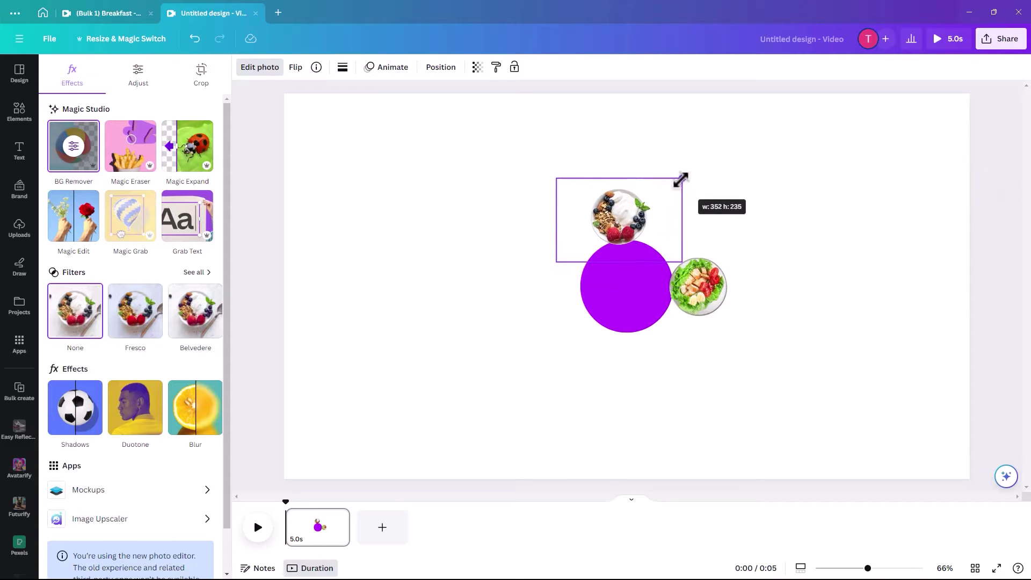
drag(680, 180, 680, 180)
drag(617, 220, 626, 220)
click(430, 226)
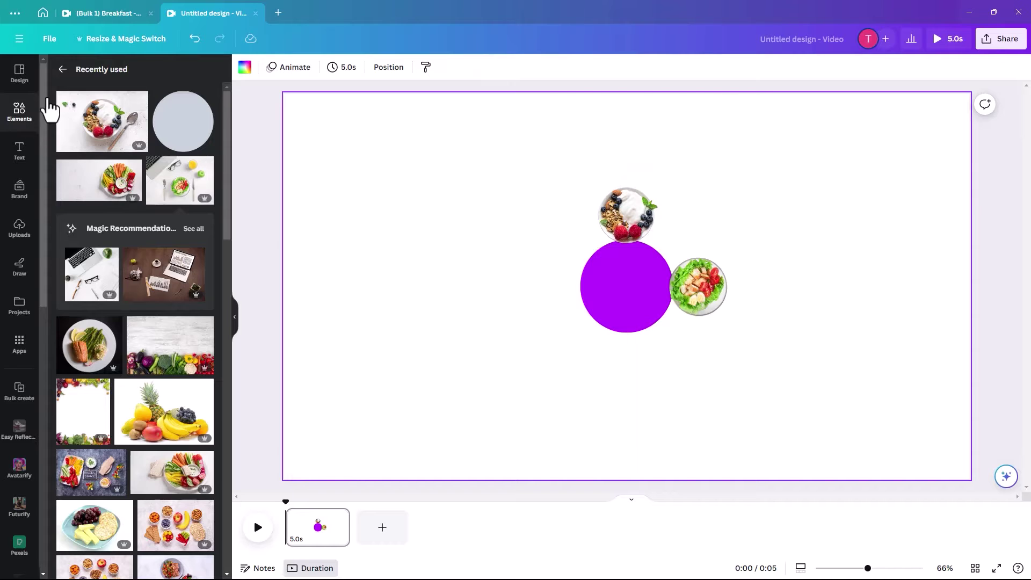
Step: Search the elements for "healthy dinner" photos and add the mixed salad bowl with the halved egg to the page
click(62, 69)
click(88, 74)
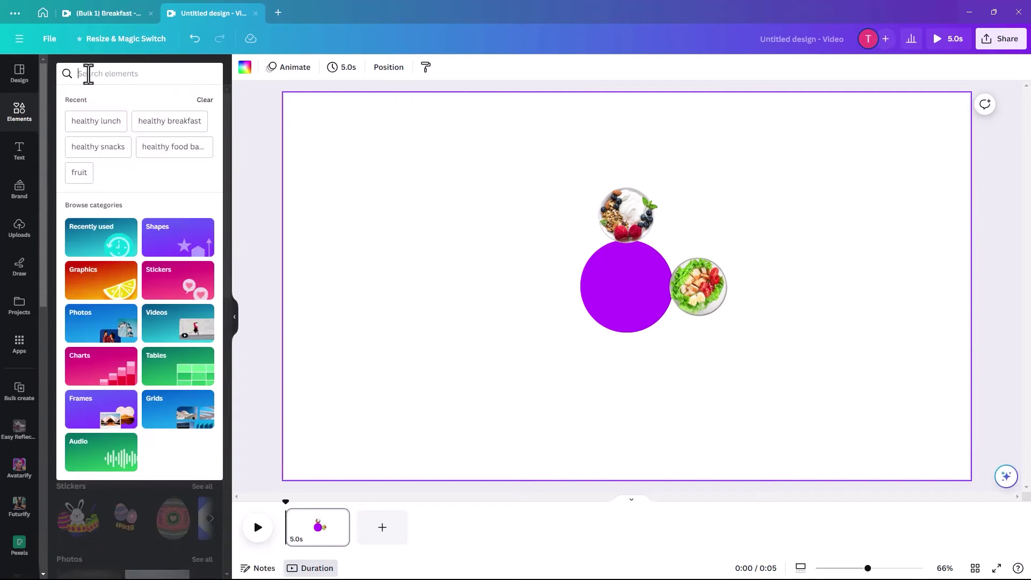
text(health)
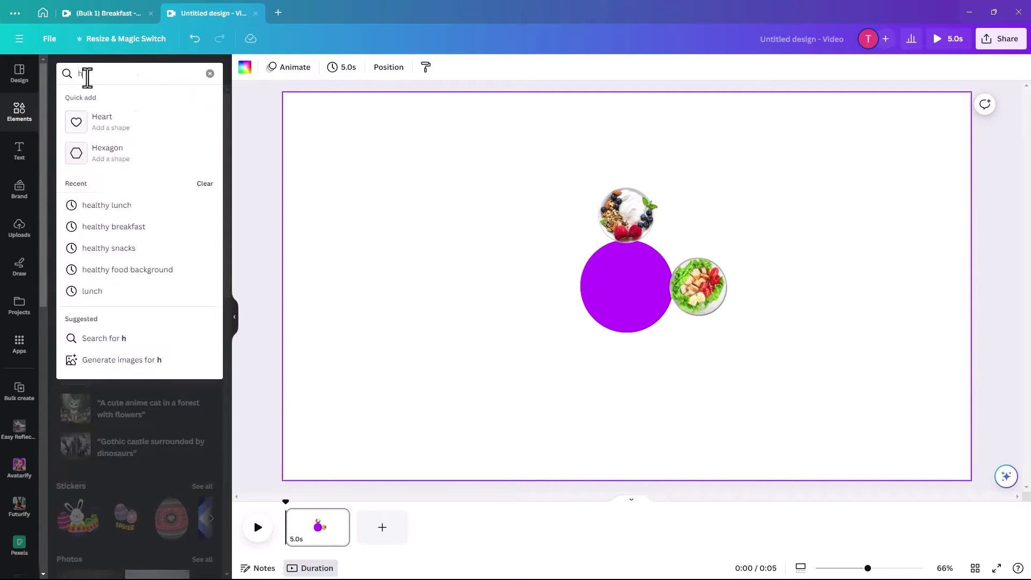
text(y dinn)
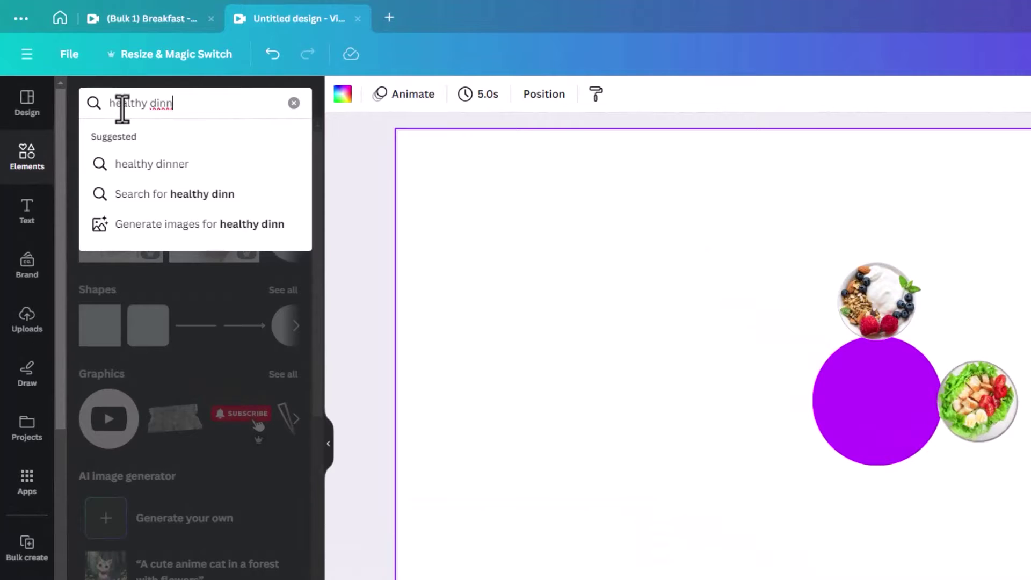
key(Down)
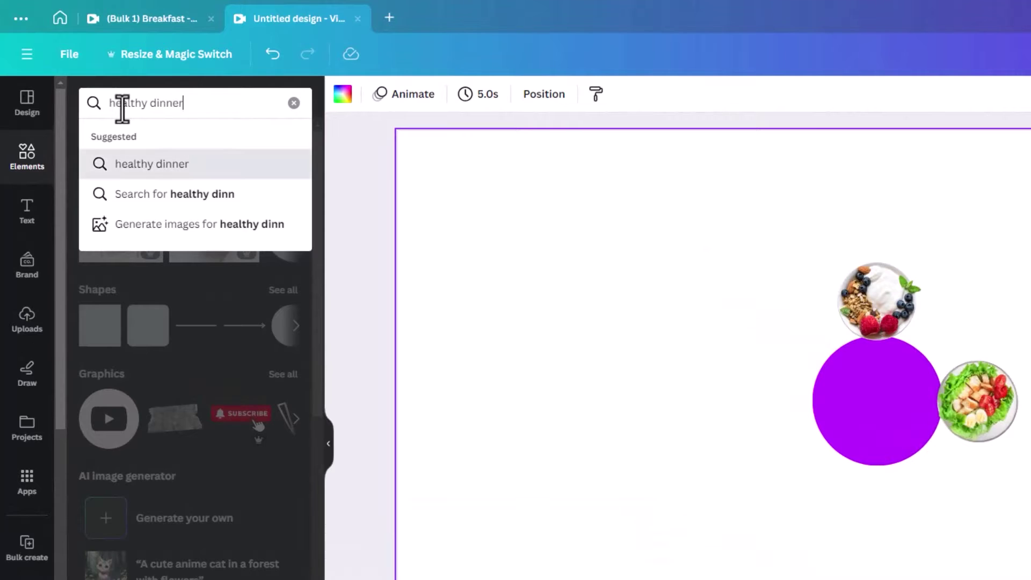
click(153, 164)
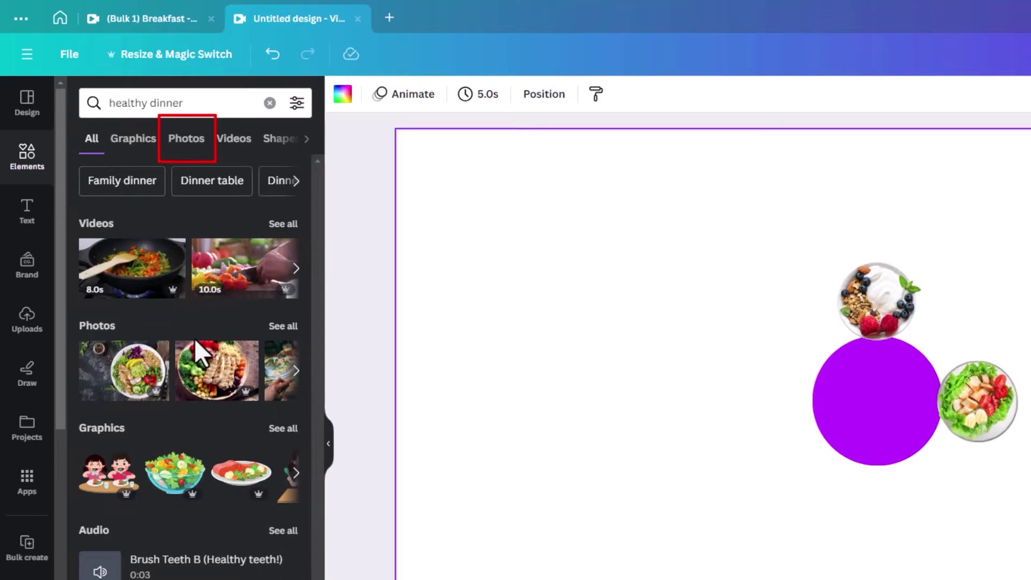
click(187, 144)
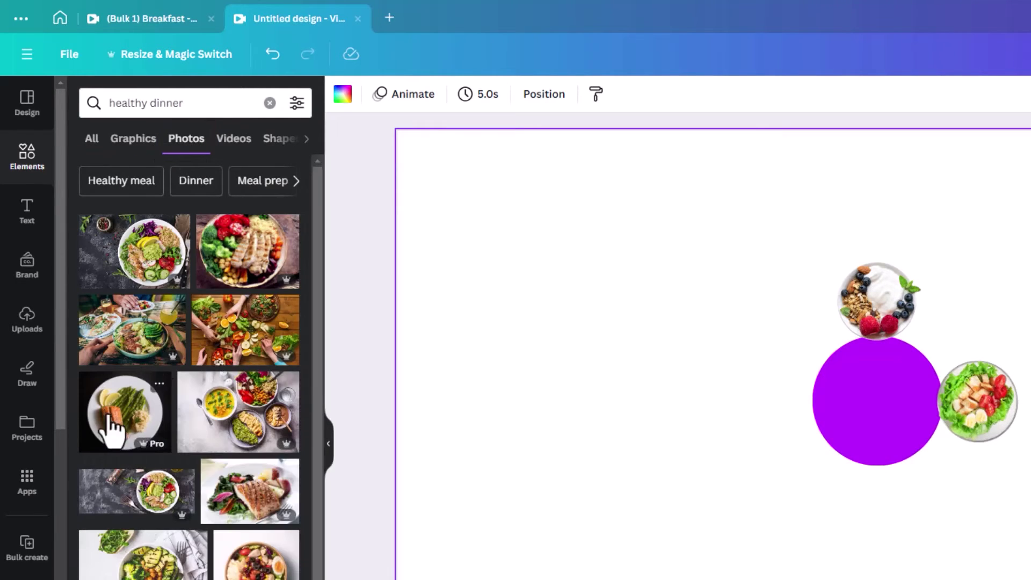
scroll(110, 424, down, 3)
click(239, 433)
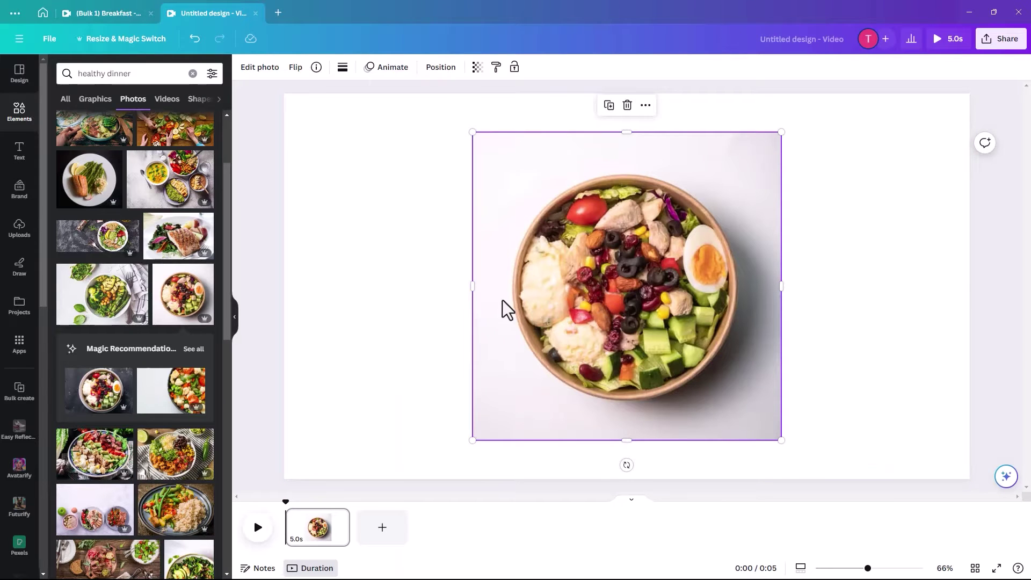
Step: Move the dinner bowl photo aside from the circle and remove its background
drag(502, 300, 348, 315)
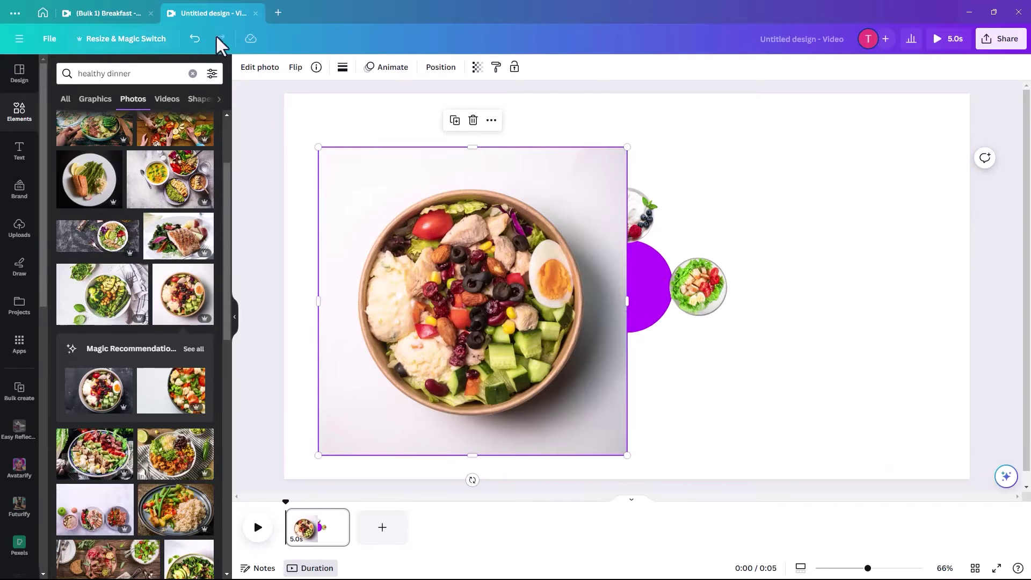
click(257, 68)
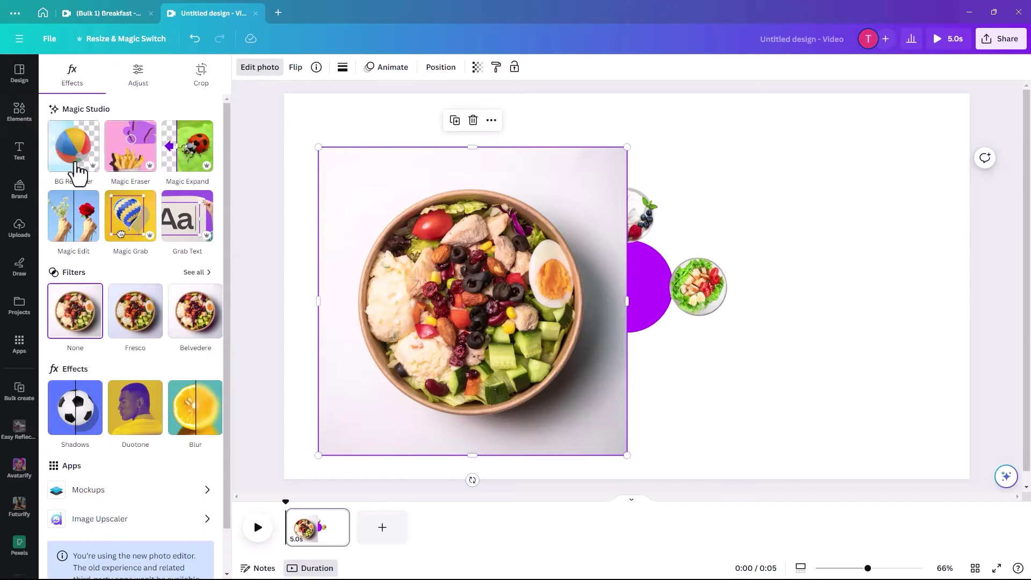
click(69, 161)
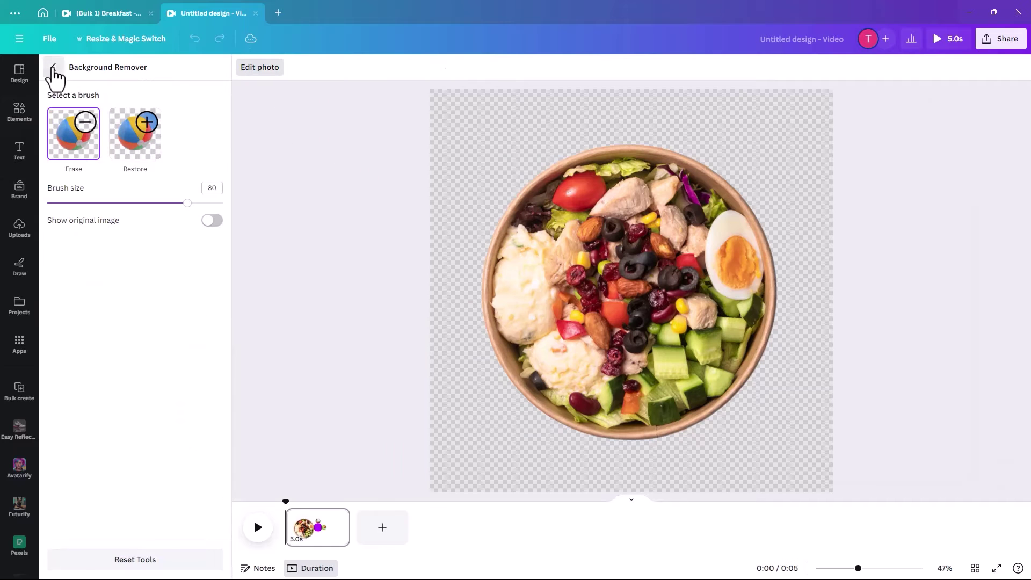
click(50, 65)
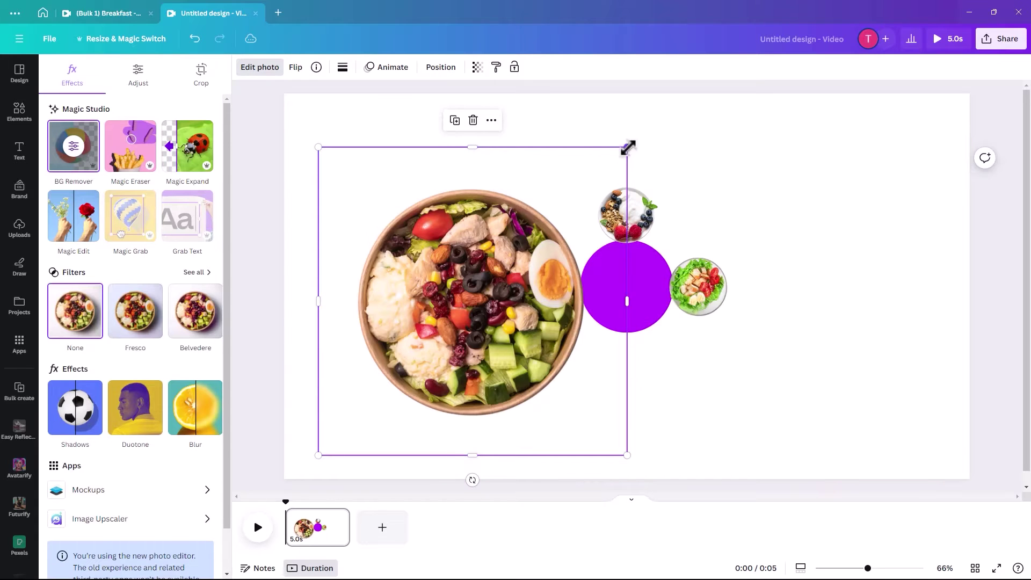
Step: Scale the dinner bowl down to about the other bowls' size and place it centred against the circle's lower edge
drag(628, 148, 441, 331)
drag(322, 419, 563, 390)
drag(688, 304, 634, 350)
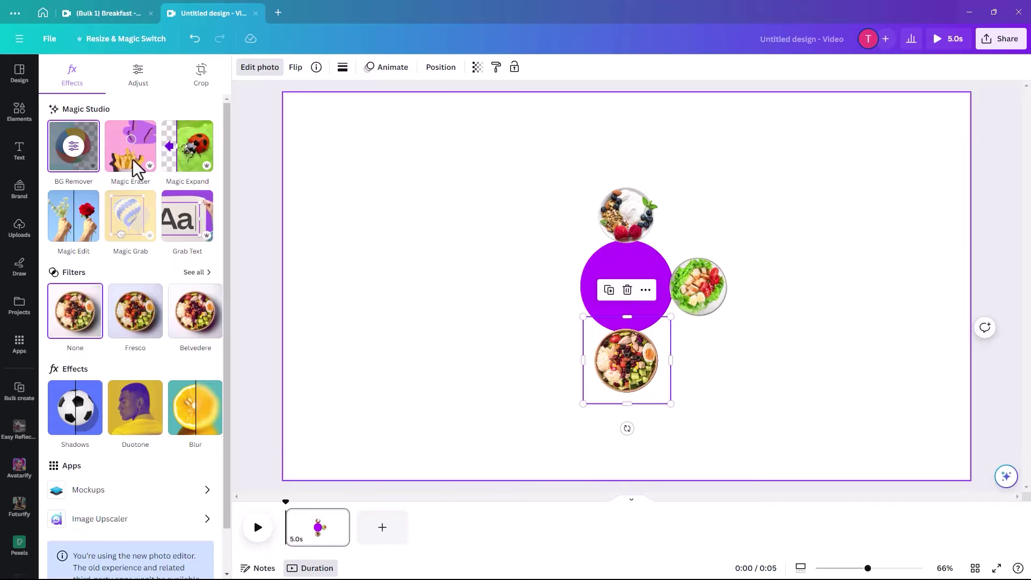
Step: Search the elements for "healthy snacks" photos and add the heart-shaped bowl of nuts, tomatoes and blueberries
click(3, 113)
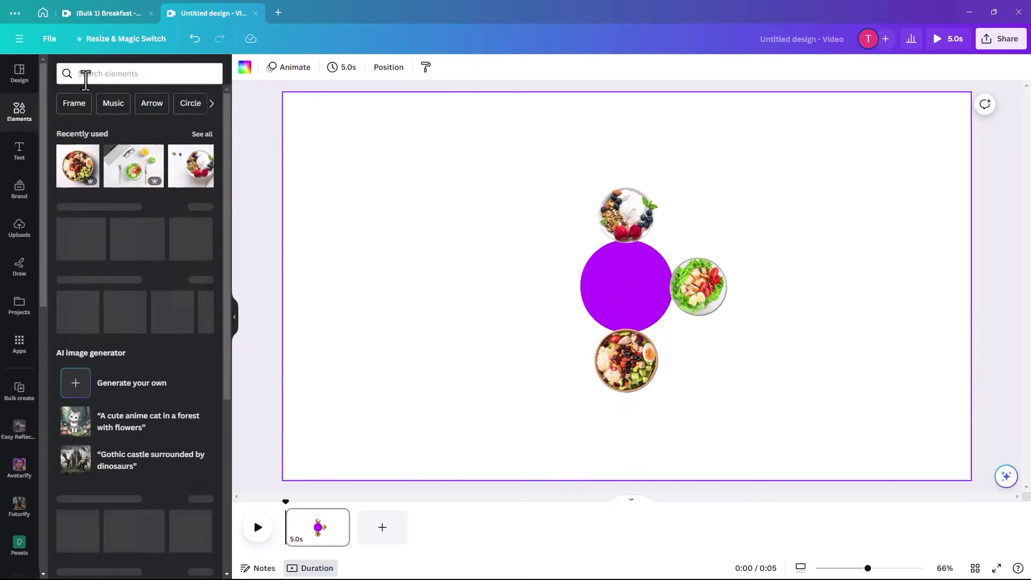
click(96, 68)
click(175, 145)
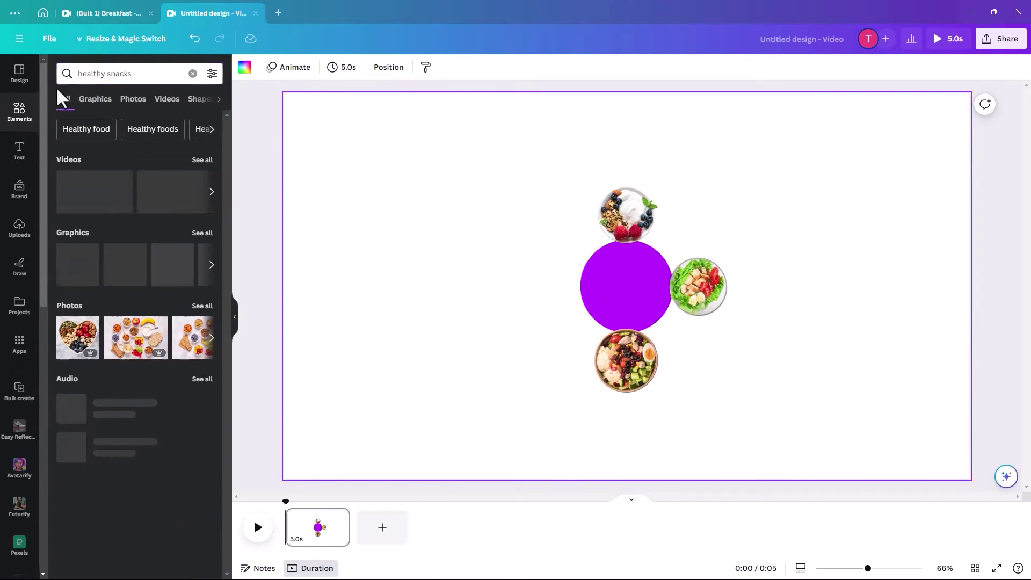
click(129, 100)
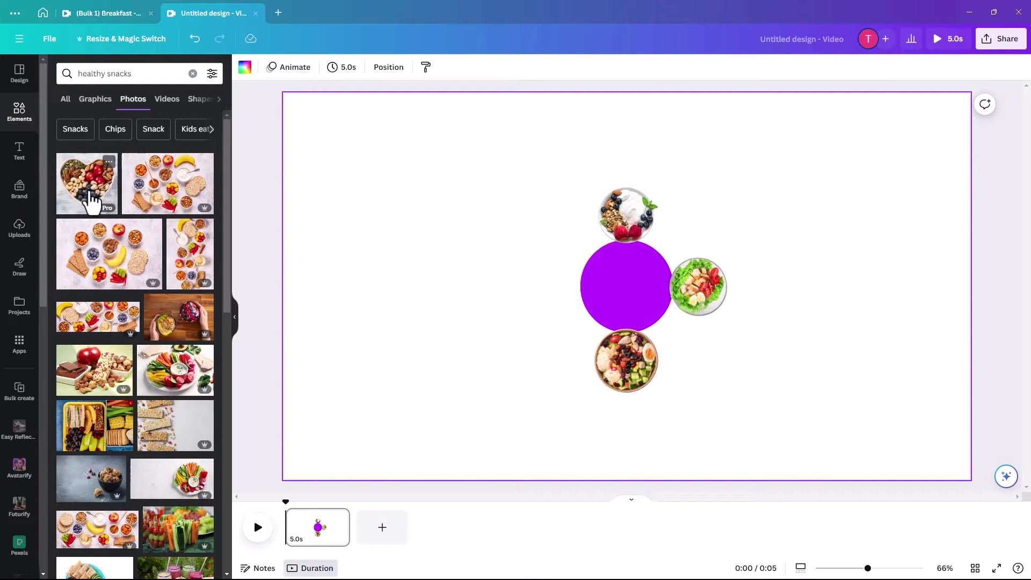
click(91, 199)
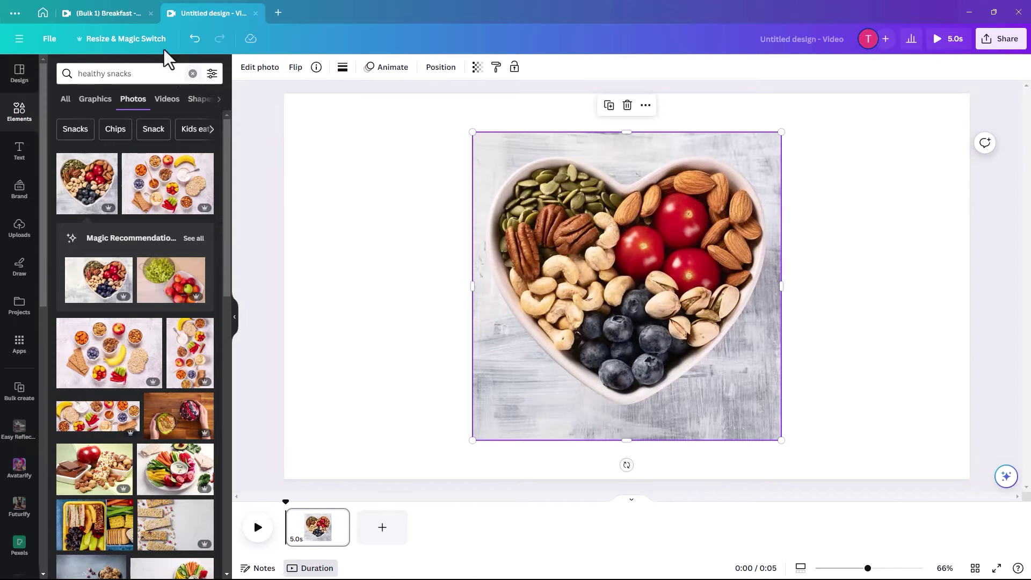
Step: Remove the background from the heart-shaped snack bowl photo
click(261, 72)
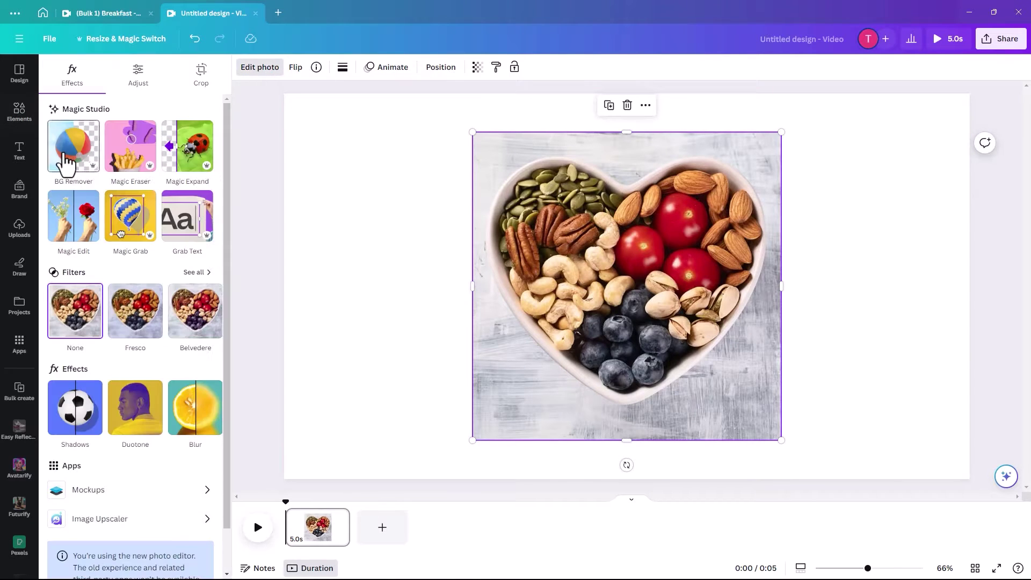
click(81, 170)
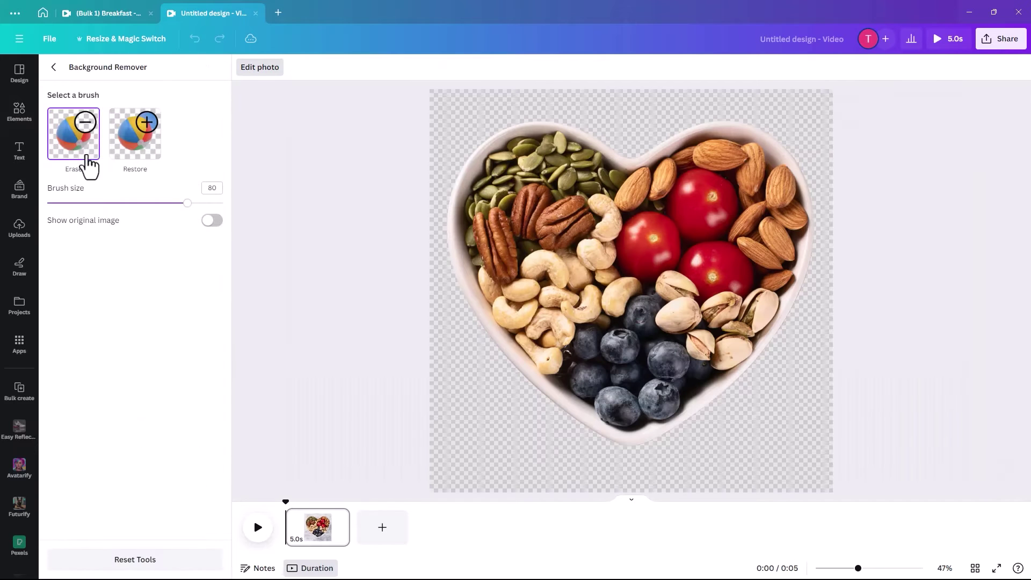
click(52, 67)
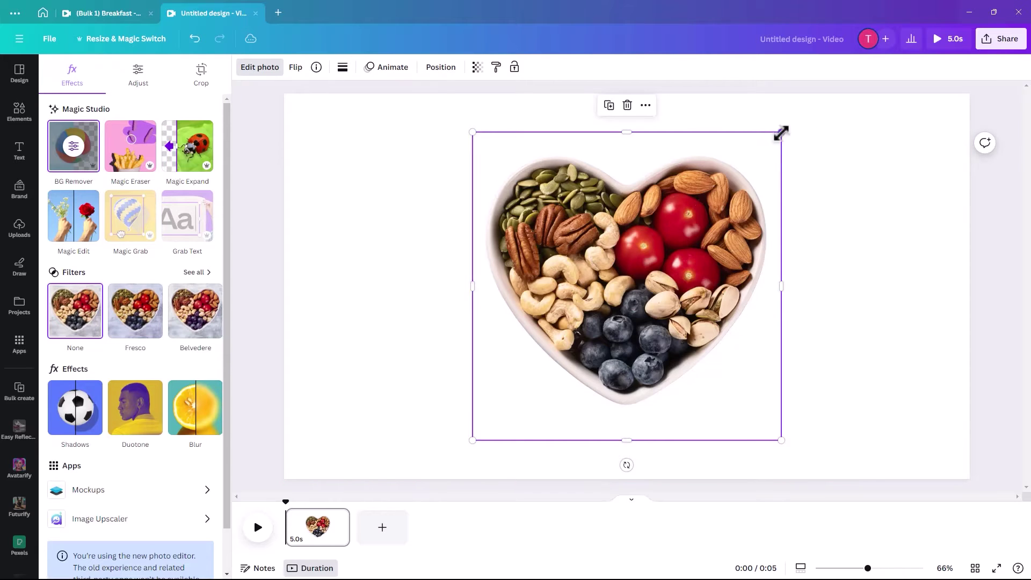
Step: Scale the heart-shaped bowl down to match the others, place it against the circle's left edge and rotate its tip toward the circle
drag(781, 132, 543, 369)
drag(508, 465, 552, 298)
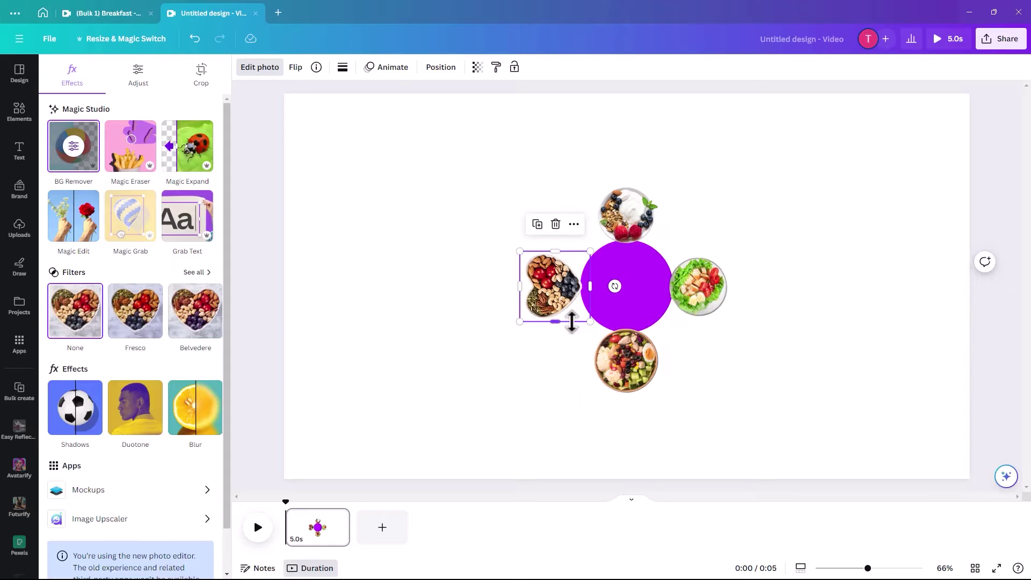
drag(603, 307, 554, 331)
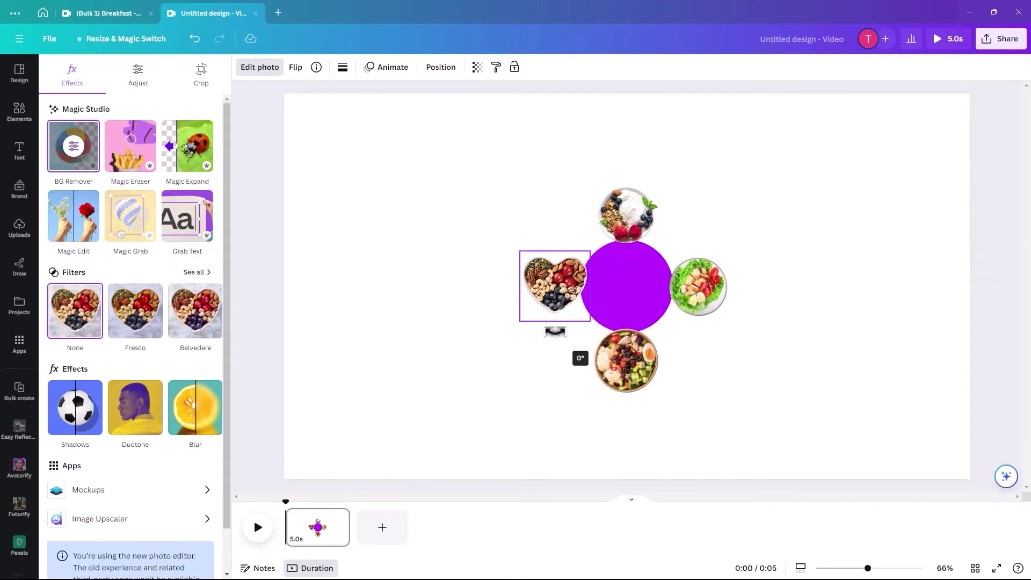
drag(555, 331, 615, 284)
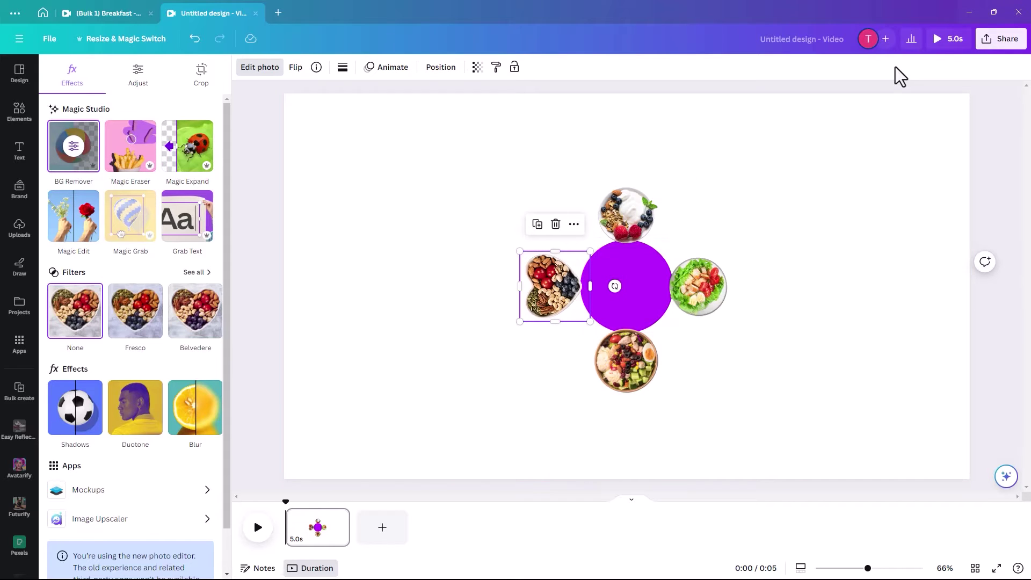
Step: Make the central purple circle fully transparent
click(645, 272)
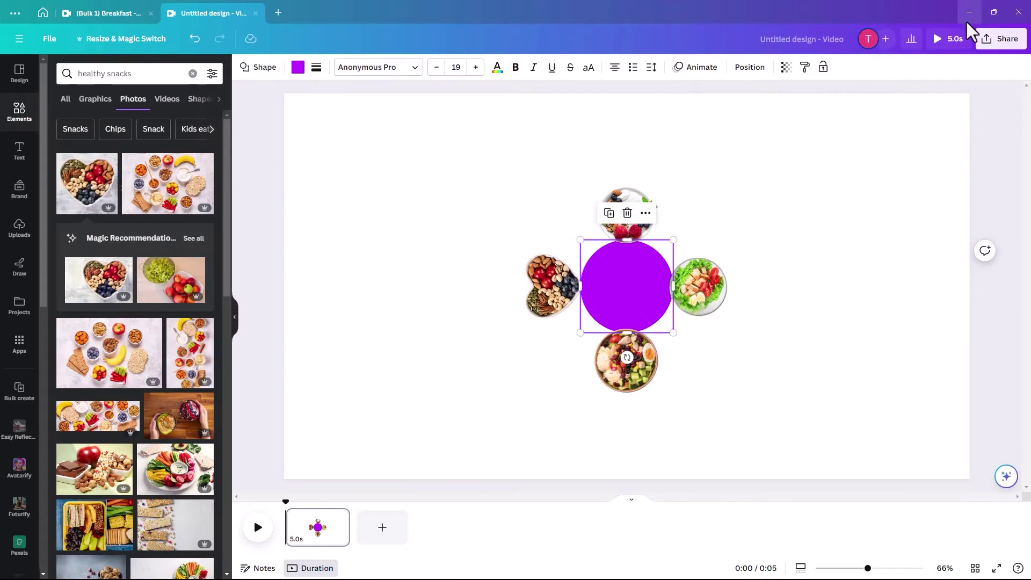
click(785, 67)
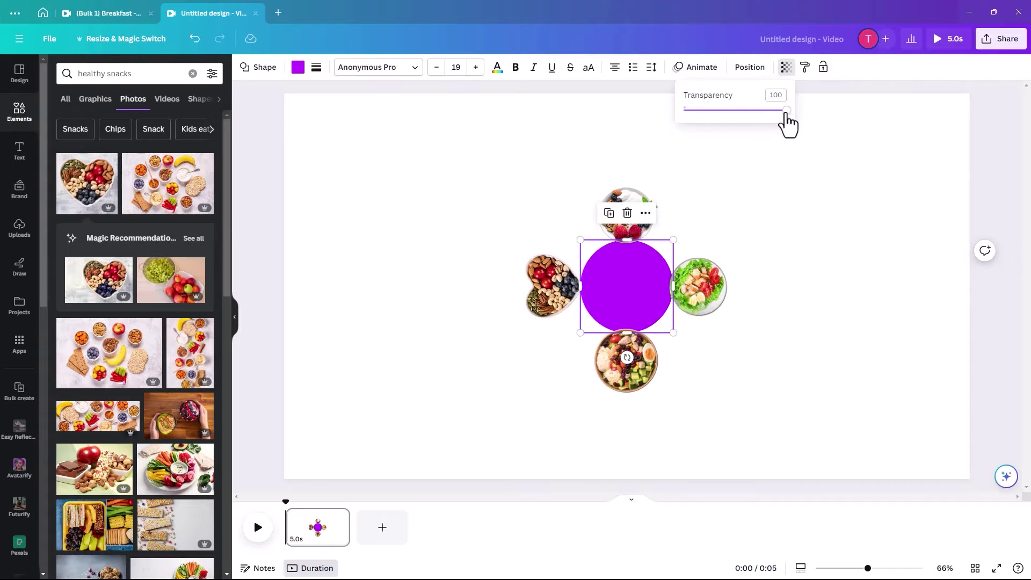
drag(786, 110, 578, 127)
click(854, 212)
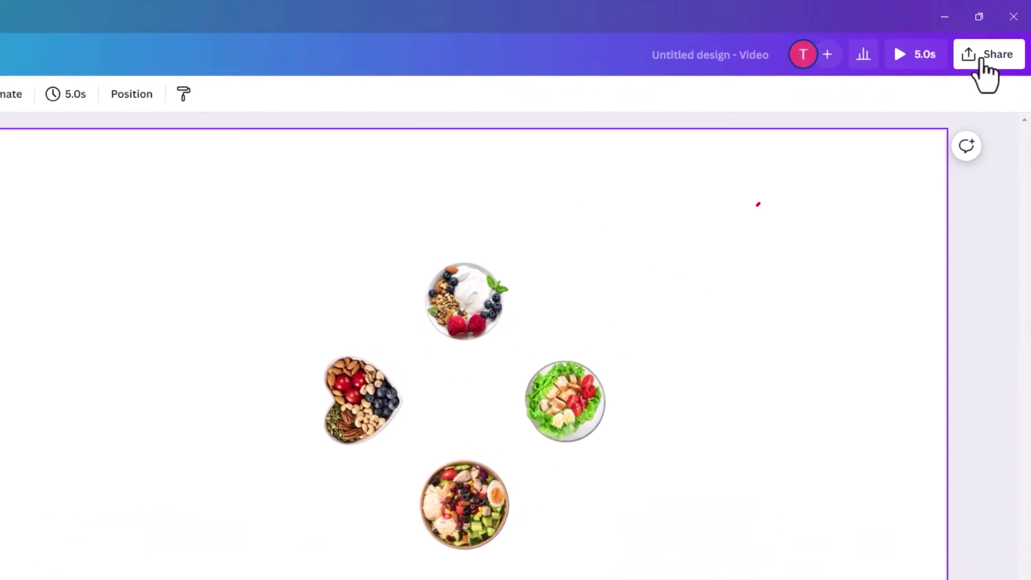
Step: Download the design as a PNG with a transparent background and an enlarged size close to the maximum
click(987, 60)
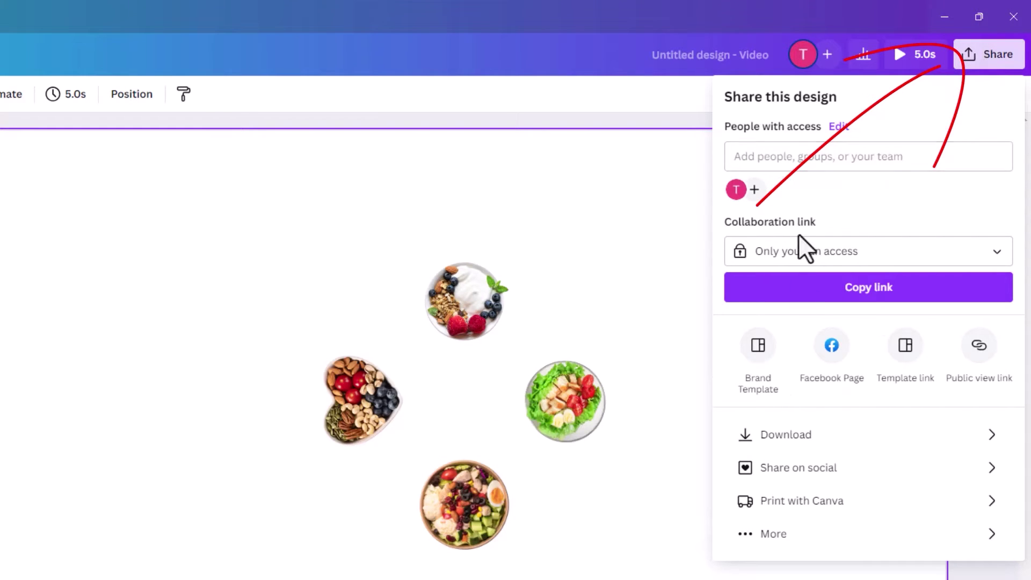
click(795, 436)
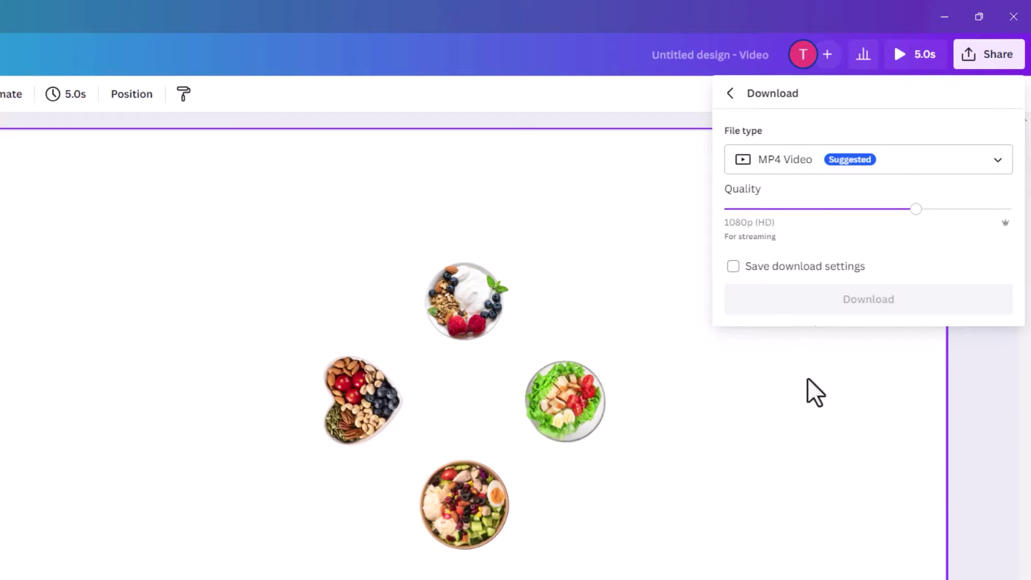
click(783, 167)
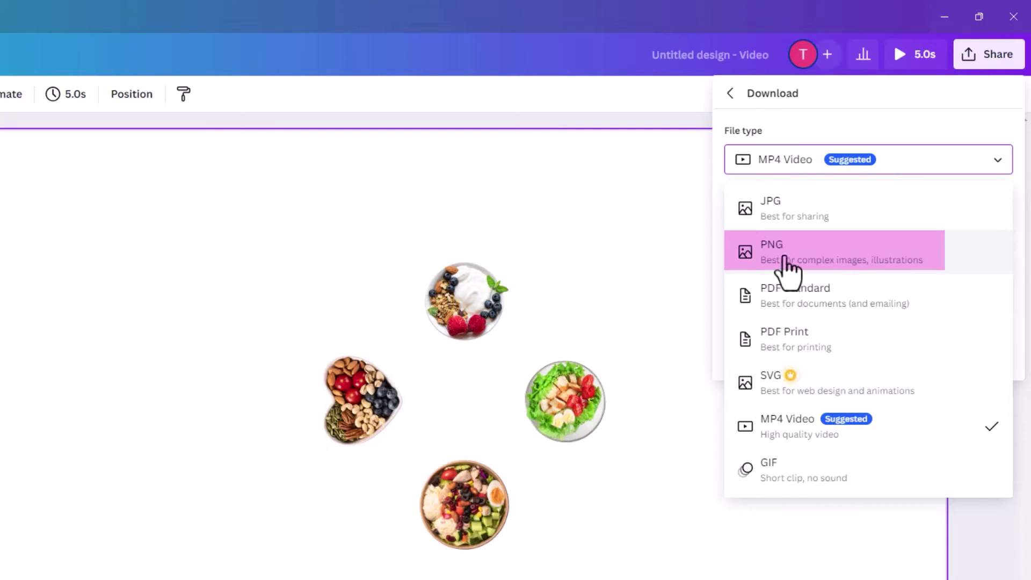
click(784, 263)
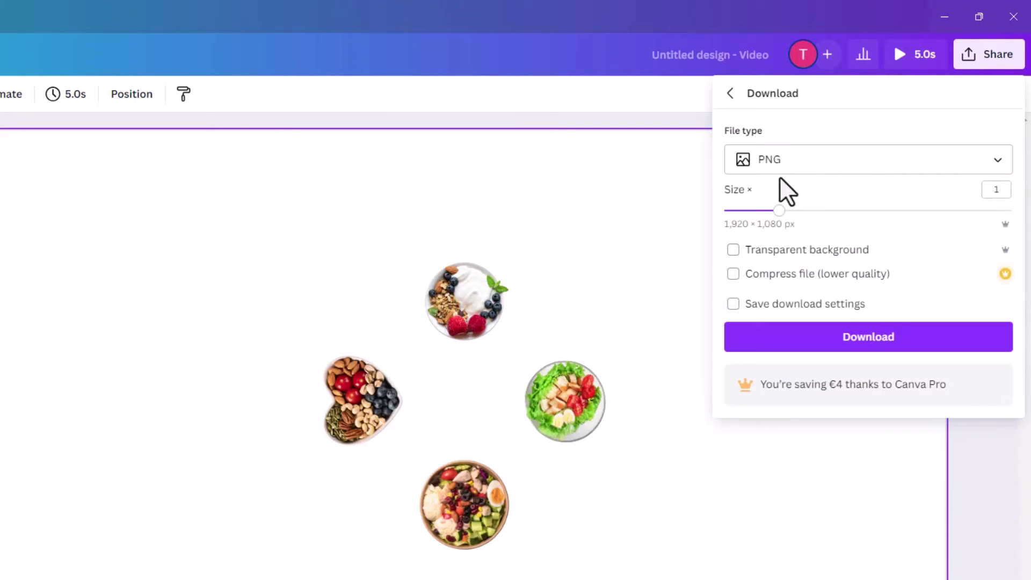
click(732, 249)
drag(779, 213, 997, 211)
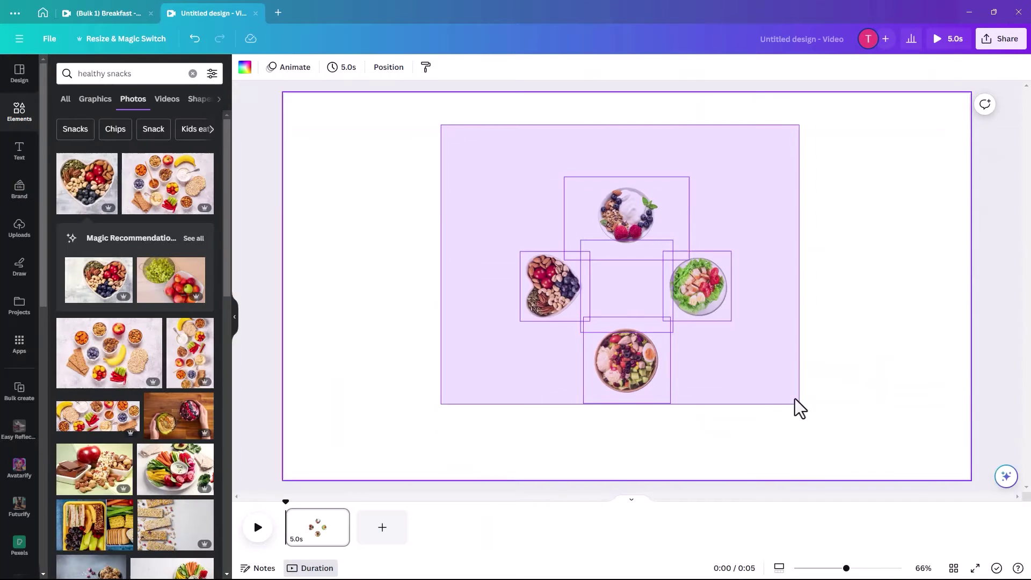
Step: Group the four meal images together with the transparent circle
drag(794, 399, 793, 410)
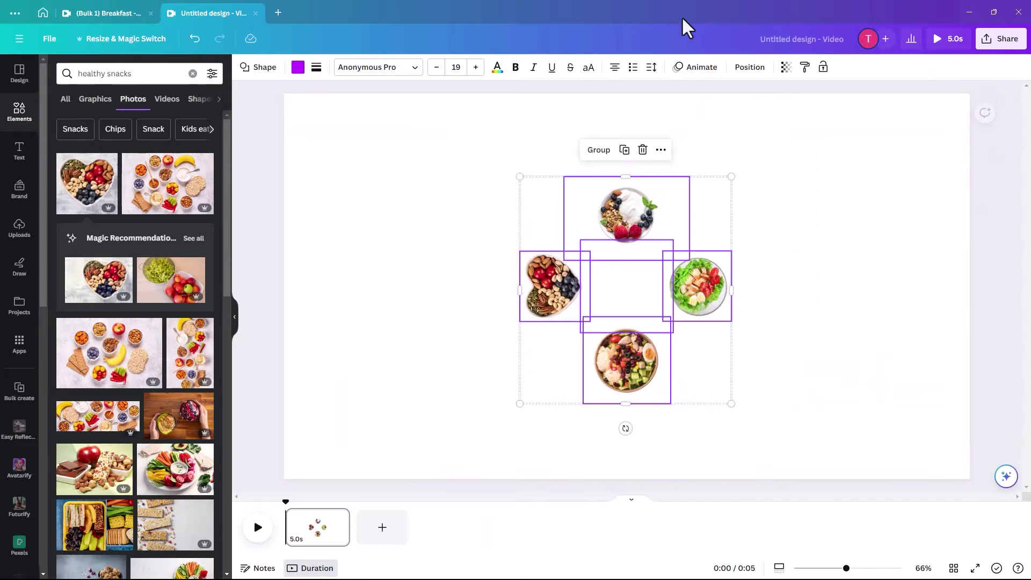
click(597, 153)
click(304, 388)
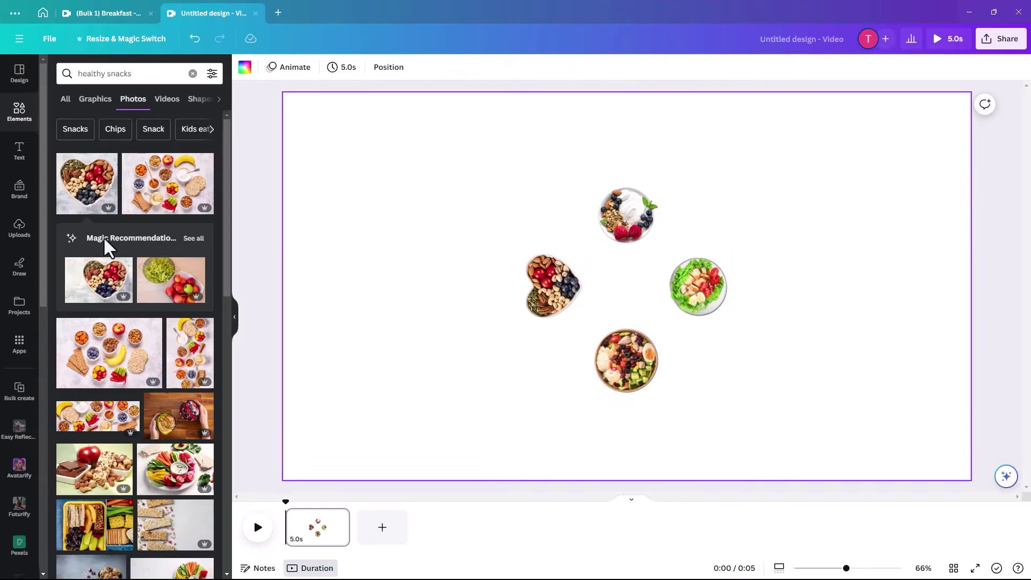
Step: Delete the meal images and circle from the page and insert the uploaded PNG of the four arranged meals instead
click(17, 229)
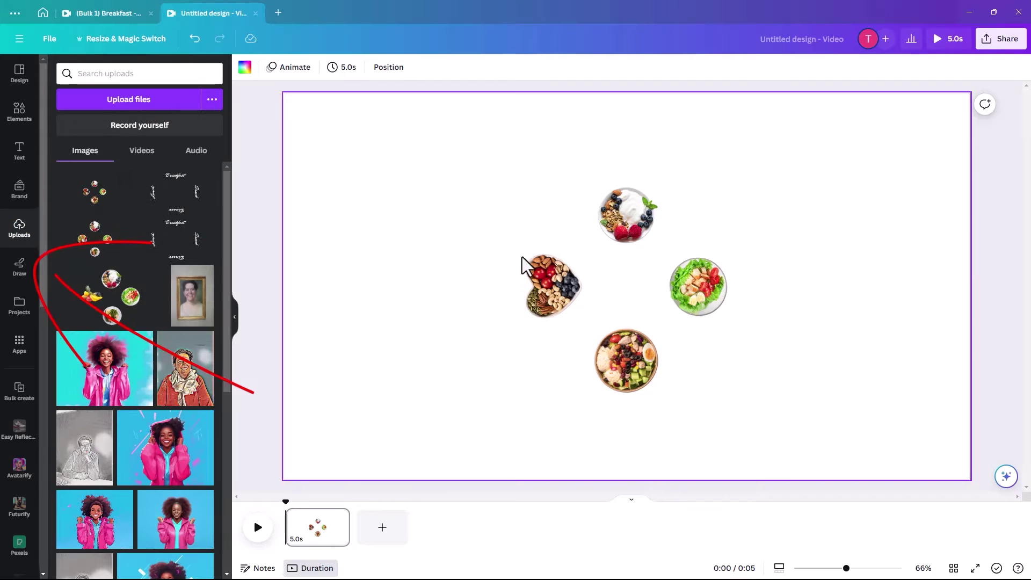
drag(446, 145, 774, 419)
key(Delete)
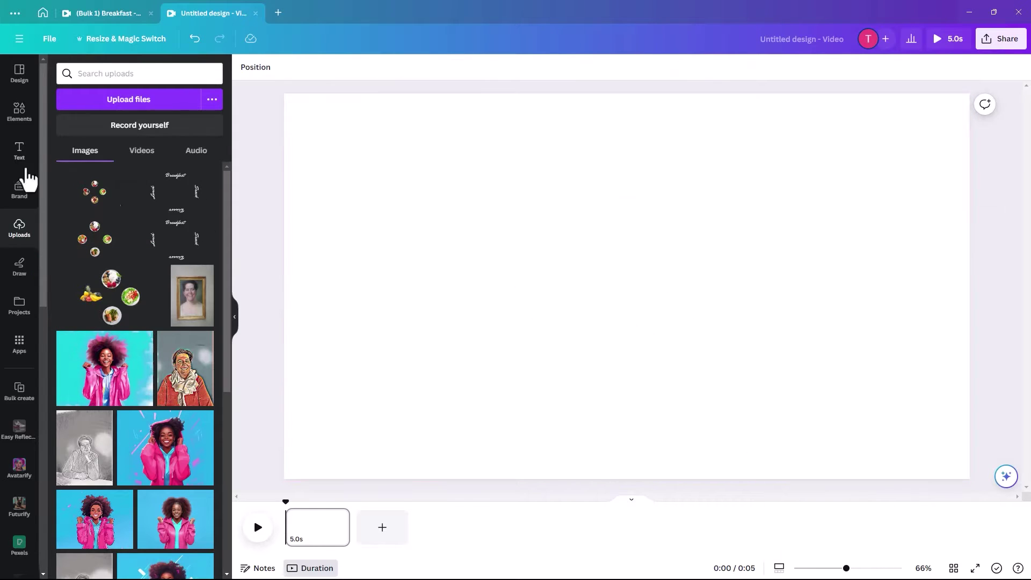
drag(550, 265, 563, 302)
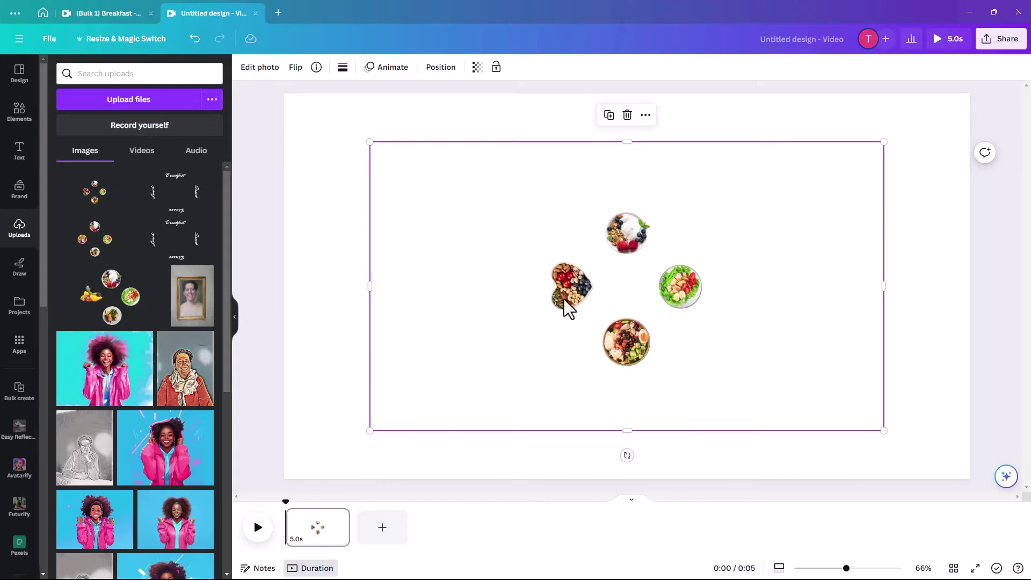
Step: Crop the empty margins off all four sides of the meals image
drag(385, 288, 527, 288)
drag(883, 287, 711, 290)
drag(619, 141, 618, 198)
drag(622, 422, 622, 376)
Step: Enlarge the cropped meals image to nearly the full page height and centre it horizontally on the page
drag(711, 374, 811, 456)
drag(656, 420, 604, 411)
drag(467, 323, 502, 323)
drag(503, 186, 380, 121)
drag(682, 284, 720, 308)
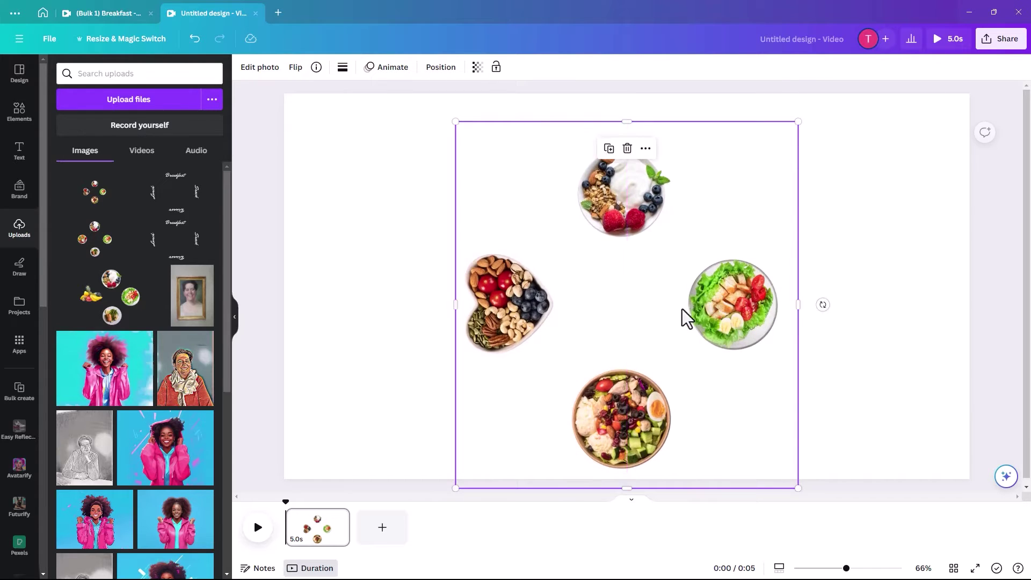
click(336, 211)
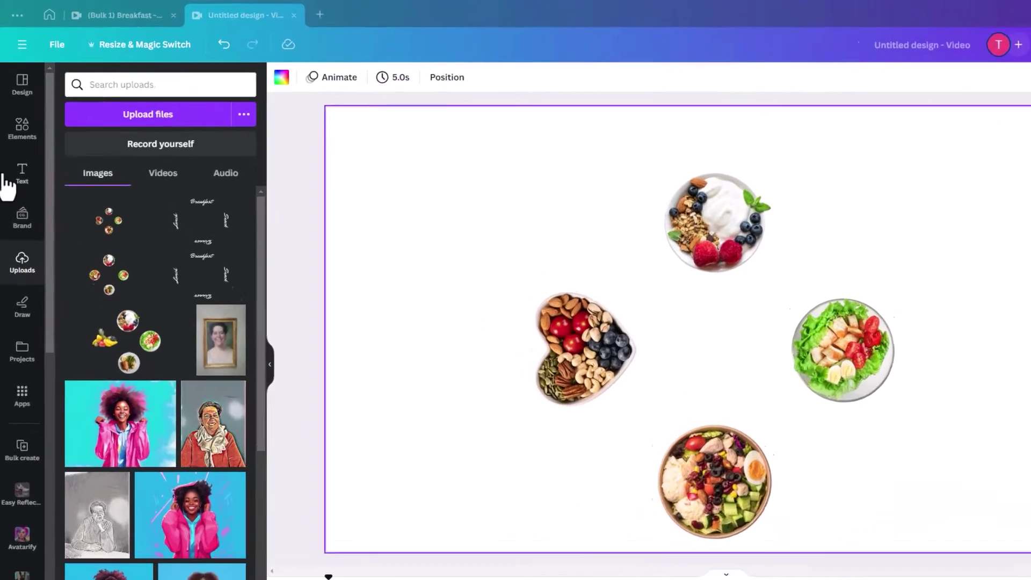
Step: Add a text box reading "Breakfast", enlarge it to size 75 and centre it above the top meal
click(19, 150)
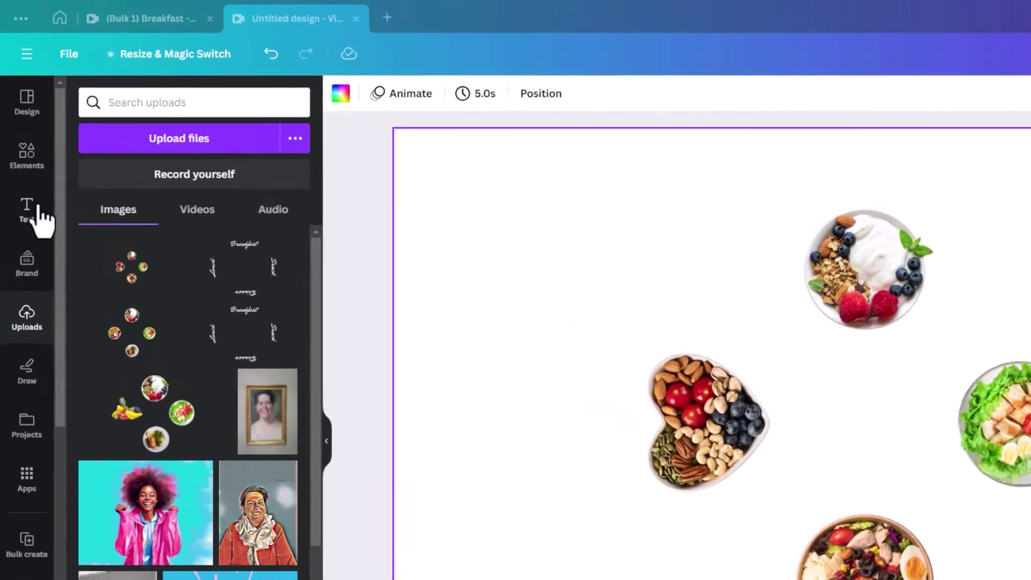
key(t)
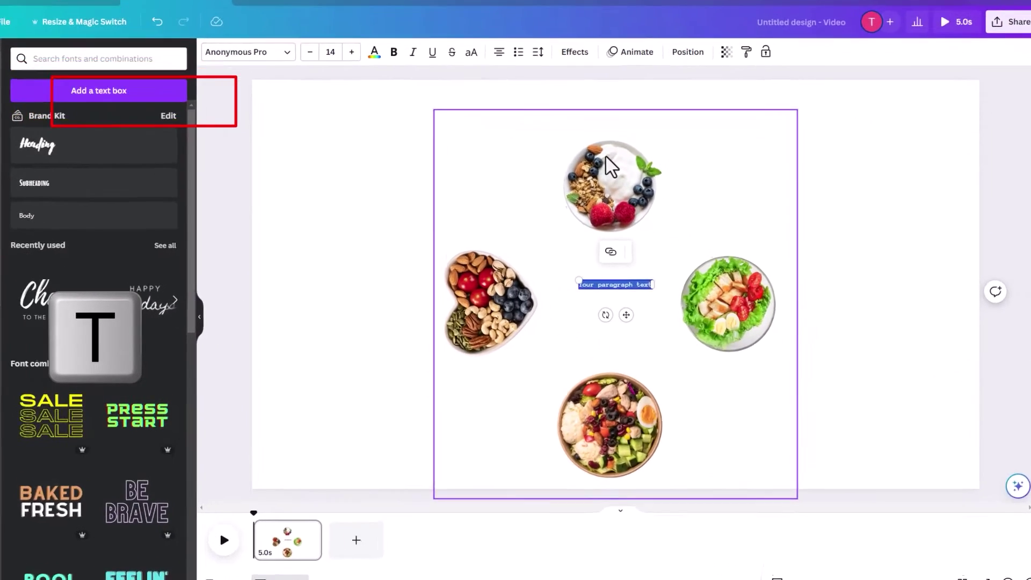
text(brea)
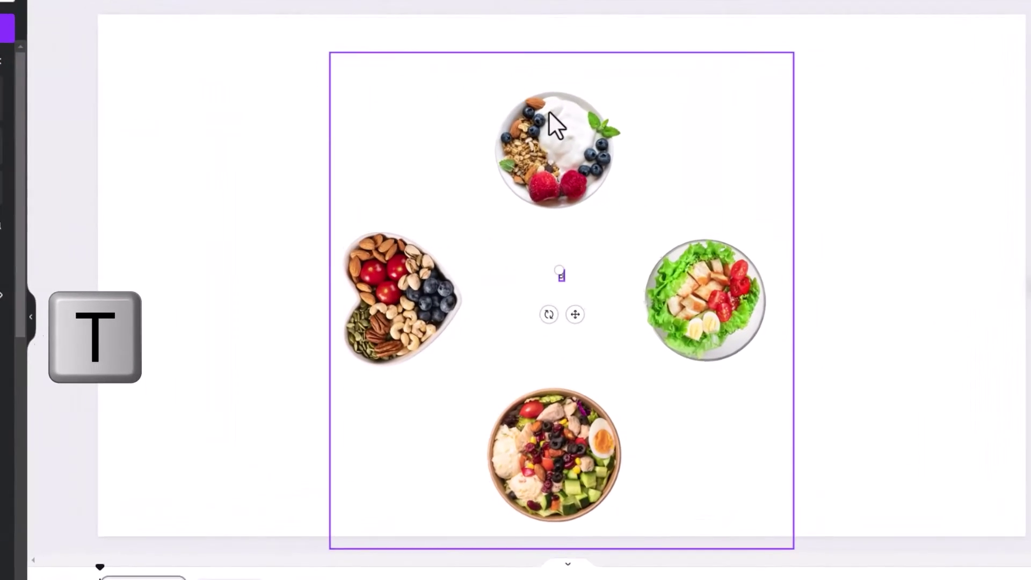
text(kfast)
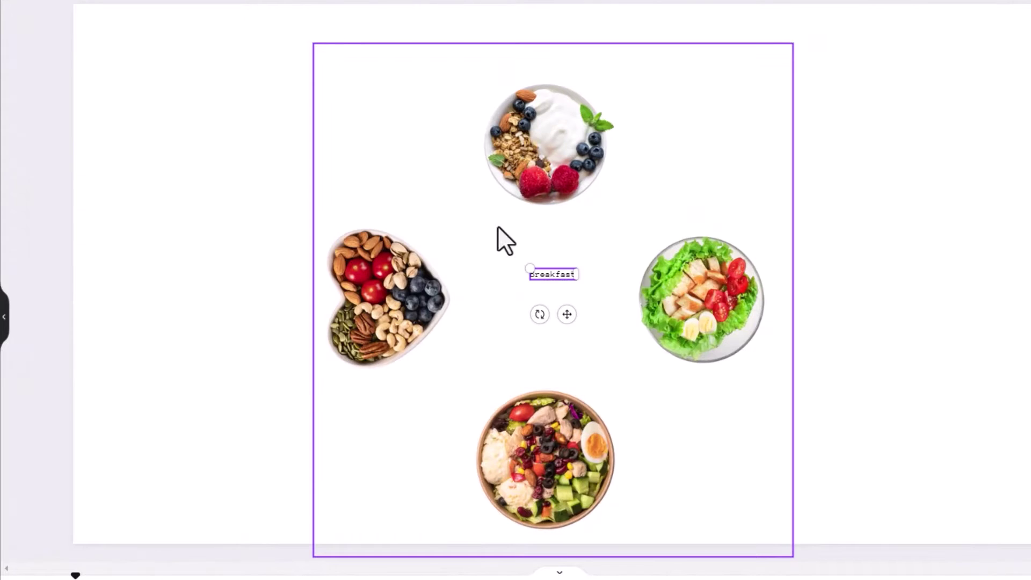
drag(529, 268, 331, 202)
drag(487, 268, 583, 73)
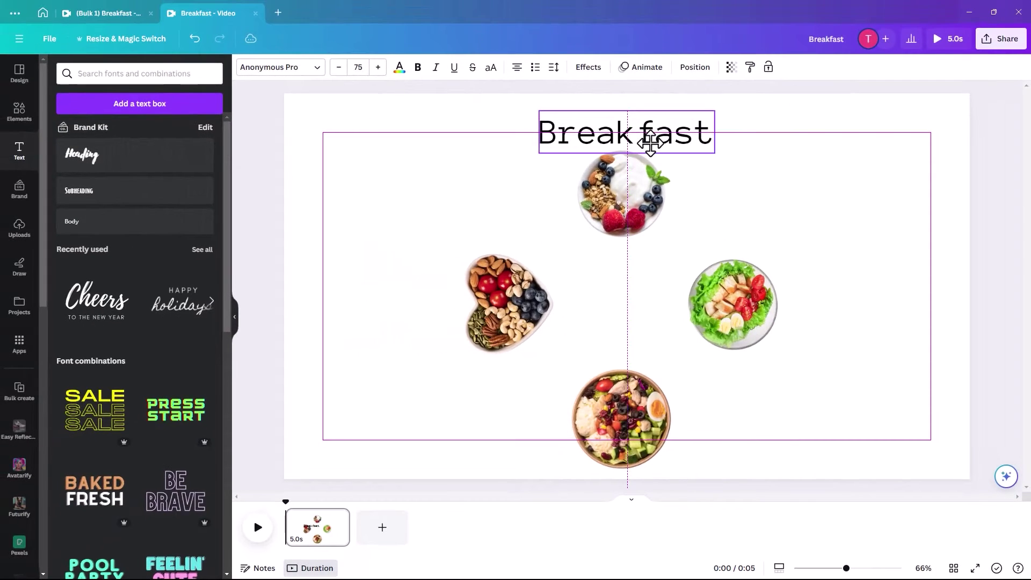
drag(650, 142, 650, 143)
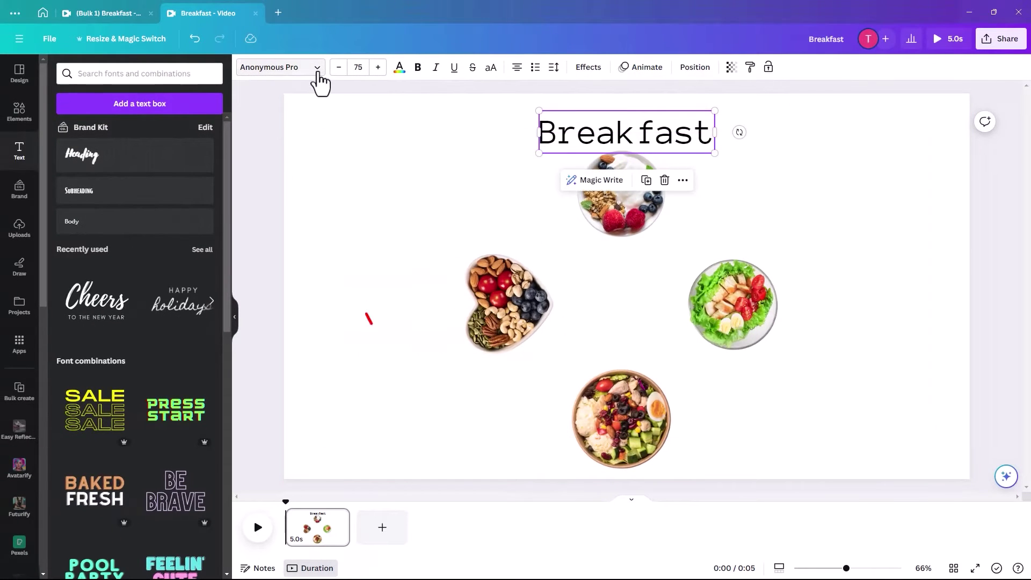
Step: Change the Breakfast text to the Mr Dafoe font and recentre it above the yogurt bowl
click(301, 67)
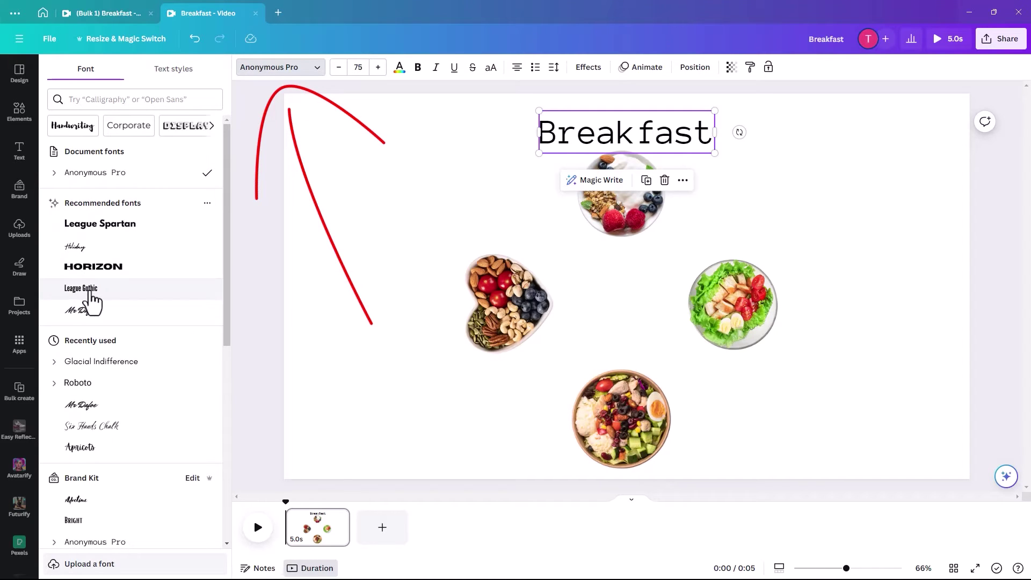
click(93, 318)
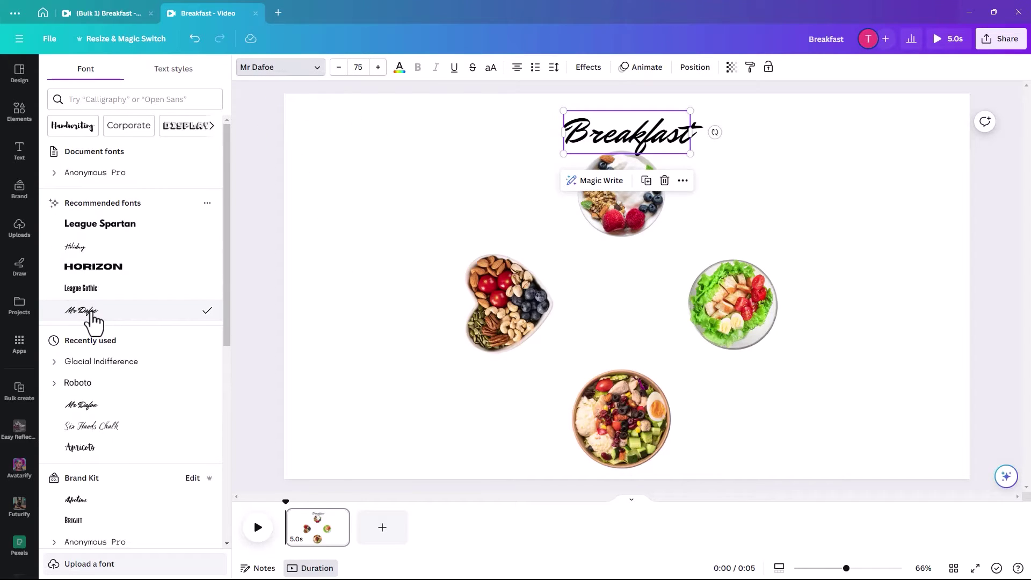
drag(585, 141, 575, 134)
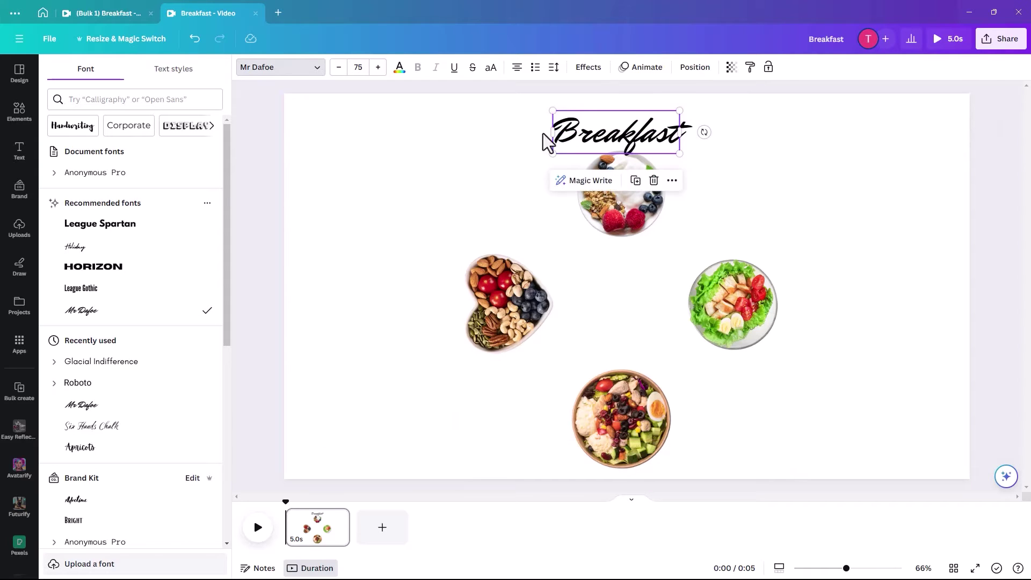
Step: Colour the Breakfast text white and the page background light grey
click(398, 68)
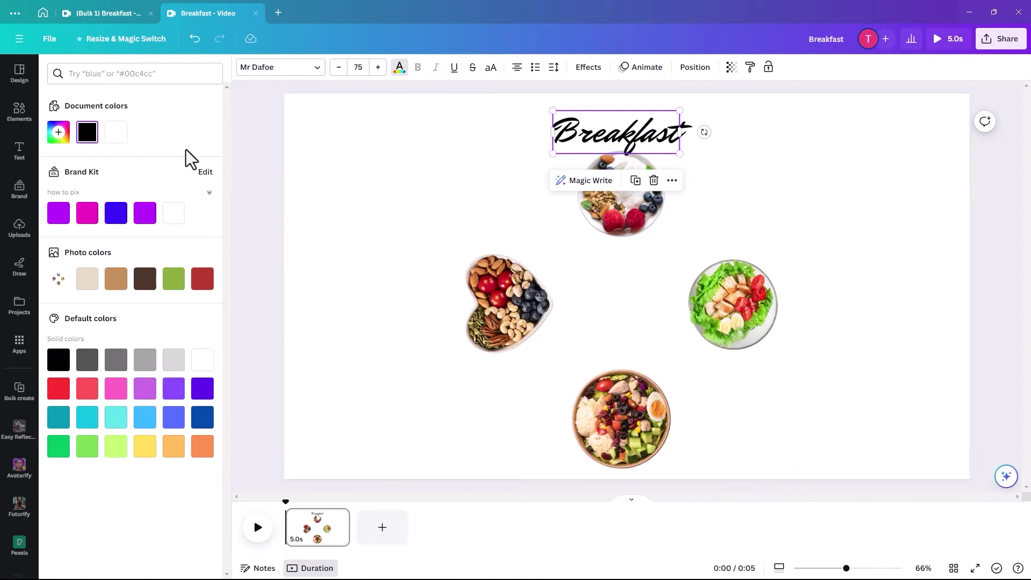
click(113, 137)
click(348, 130)
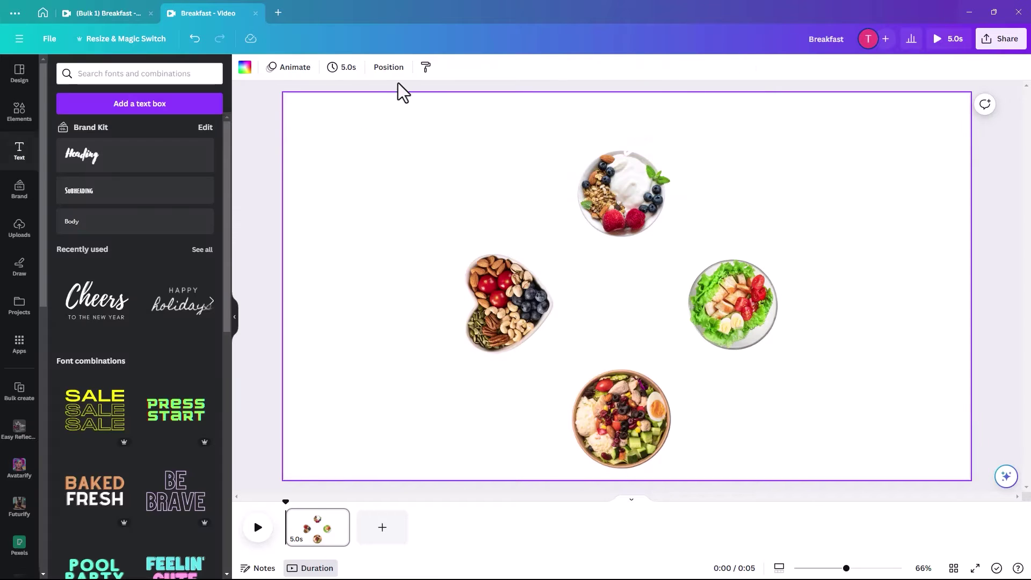
click(245, 69)
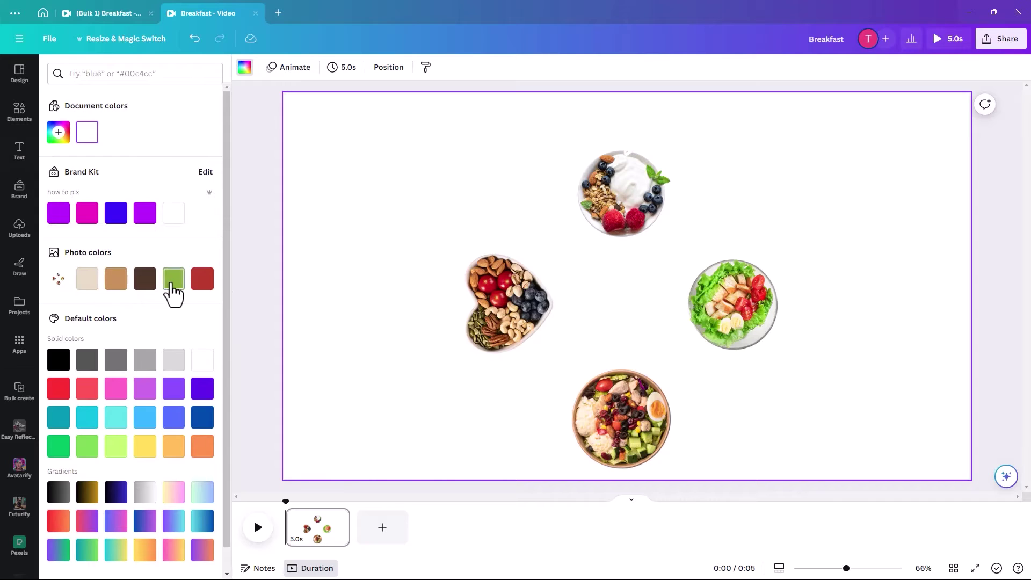
click(174, 359)
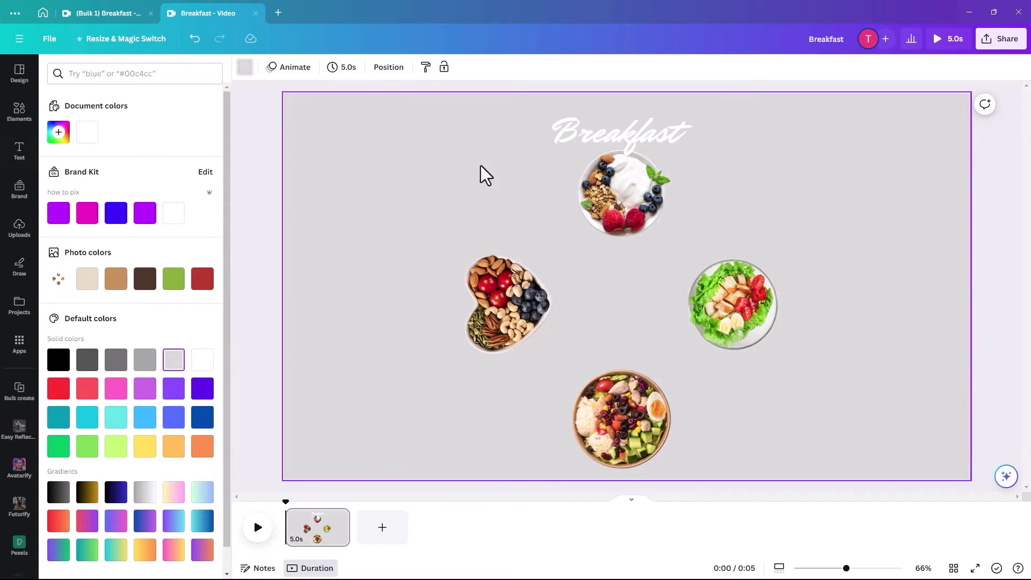
Step: Duplicate the Breakfast text and place the copy beside the green salad, rotated 90° clockwise
click(571, 137)
drag(578, 132, 836, 267)
click(638, 171)
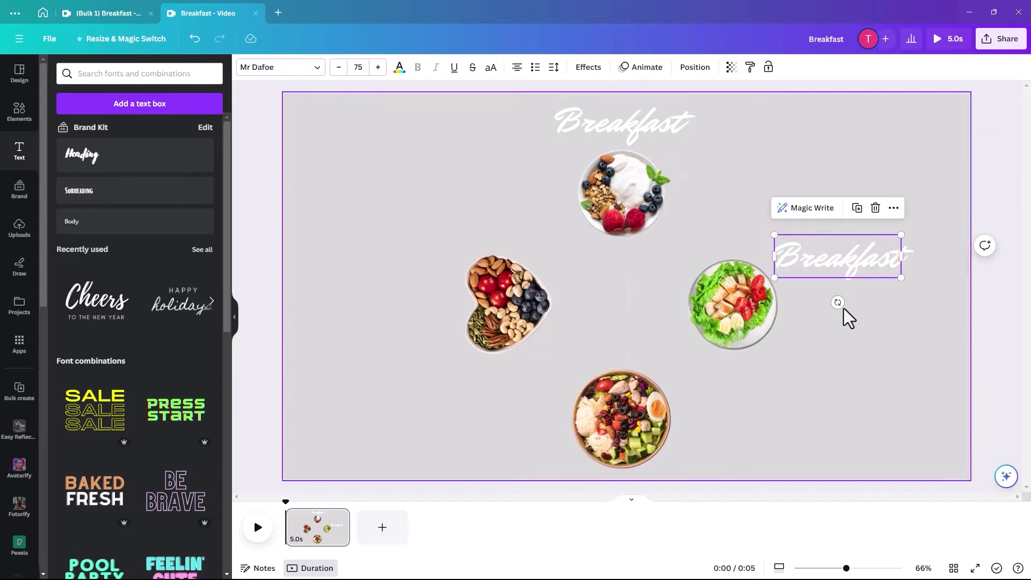
drag(837, 302, 812, 299)
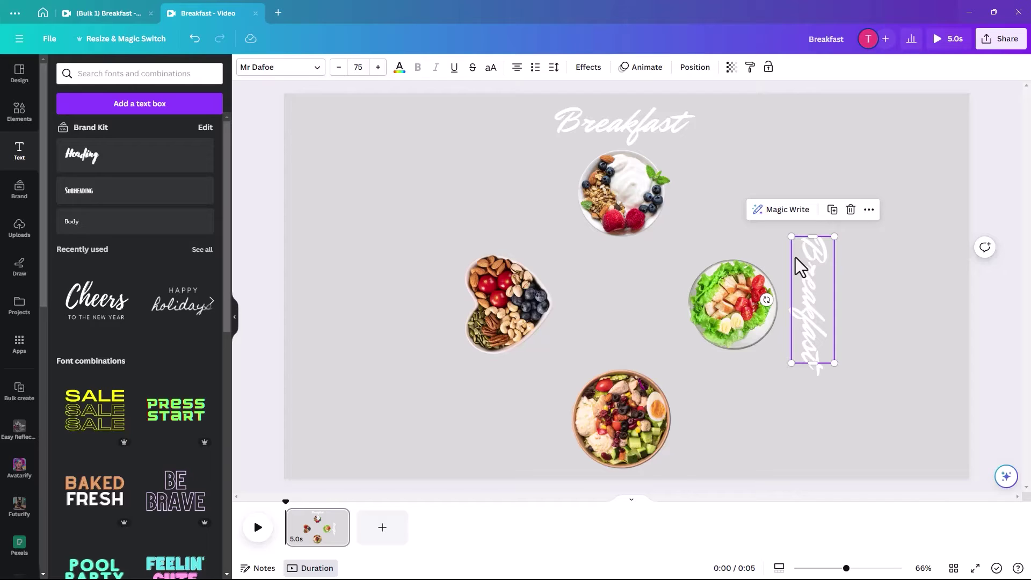
Step: Change the rotated copy's text to "Snacks"
double_click(807, 287)
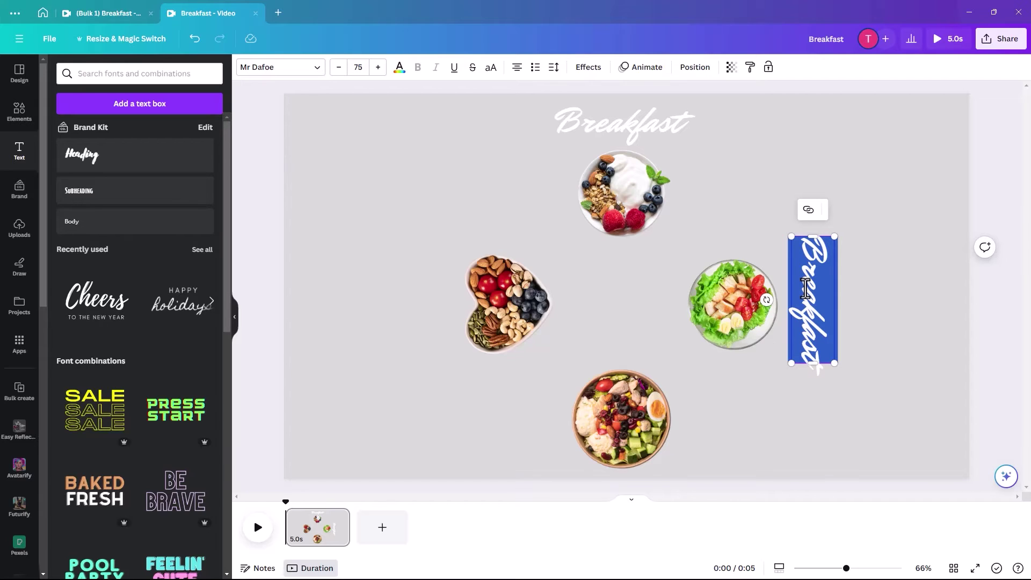
text(Snacks)
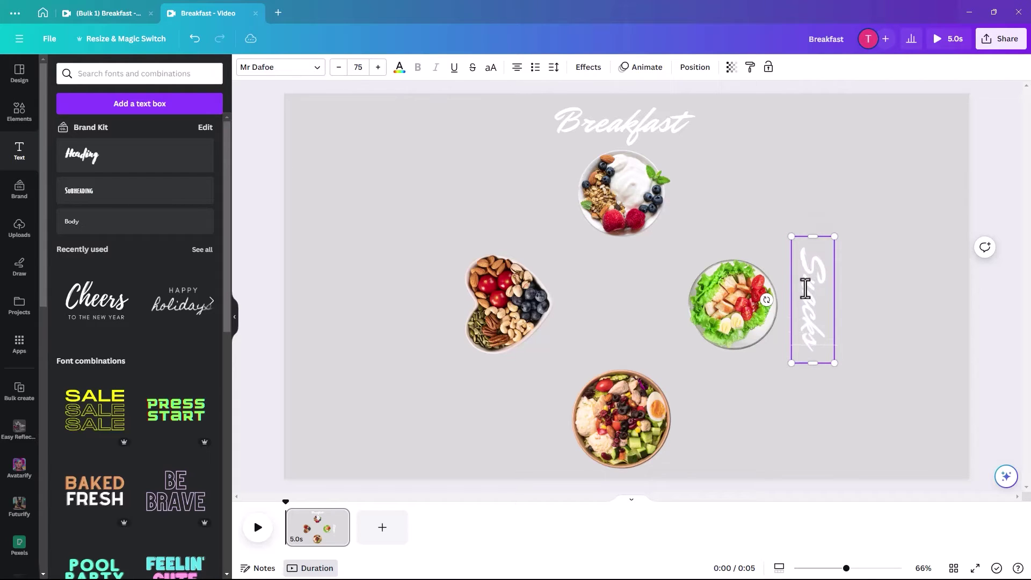
click(839, 299)
Step: Duplicate the Snacks text, place it outside the heart-shaped nut bowl reading upward, and change its wording to "Lunch"
click(811, 300)
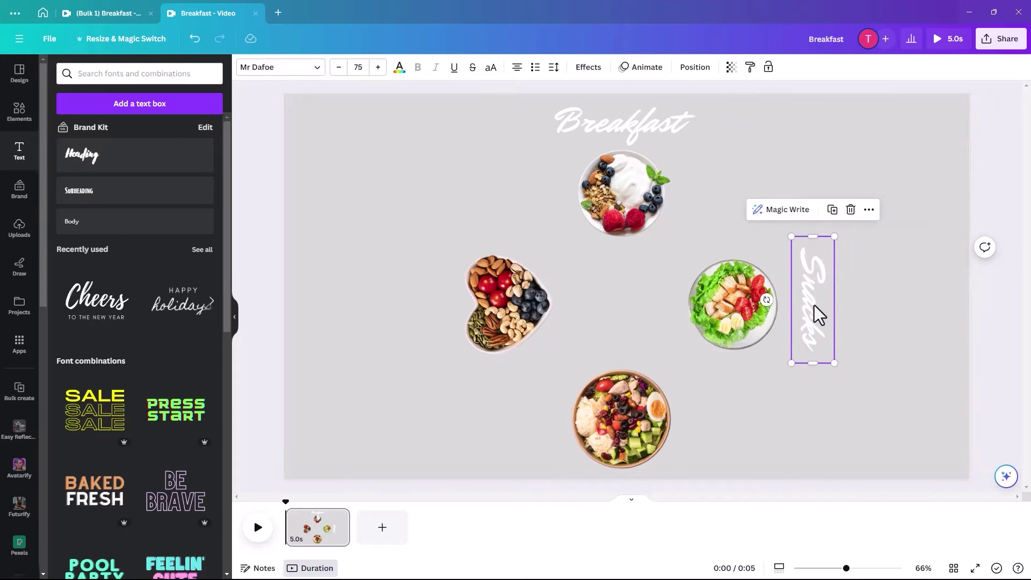
click(833, 209)
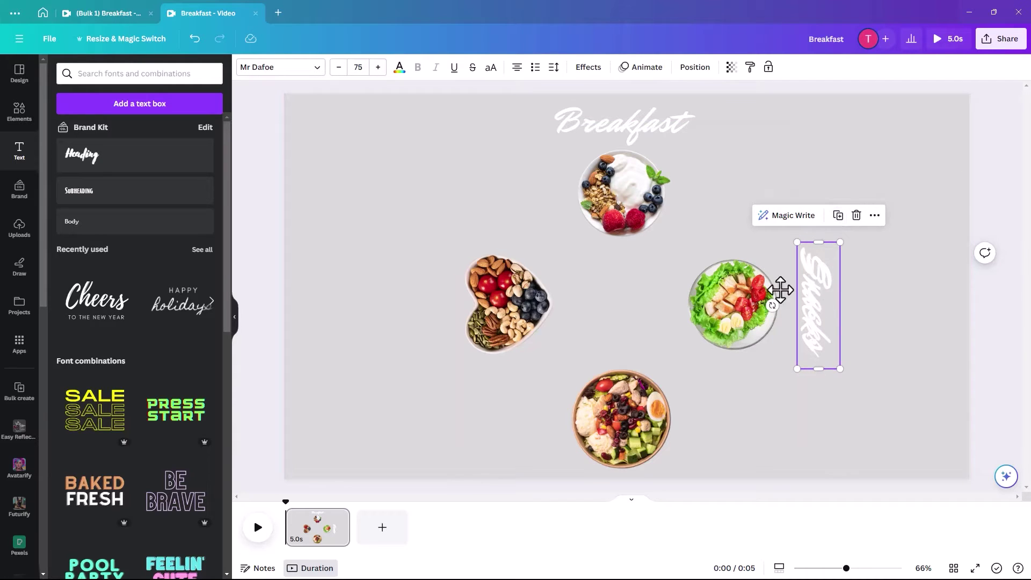
drag(819, 296, 460, 294)
double_click(433, 299)
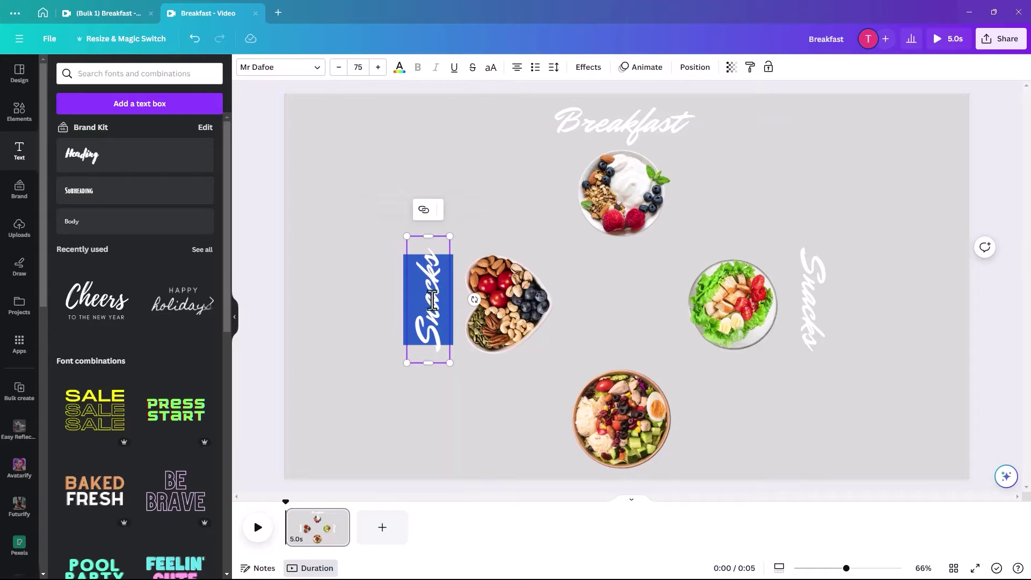
text(Lunch)
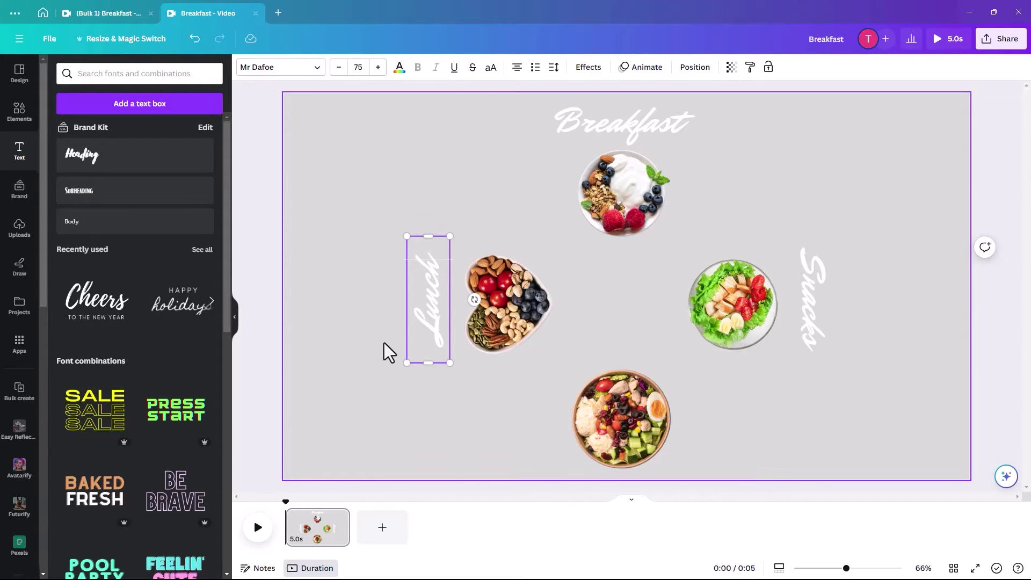
click(384, 343)
Step: Duplicate the Lunch text and move the copy over the lowest bowl
click(430, 318)
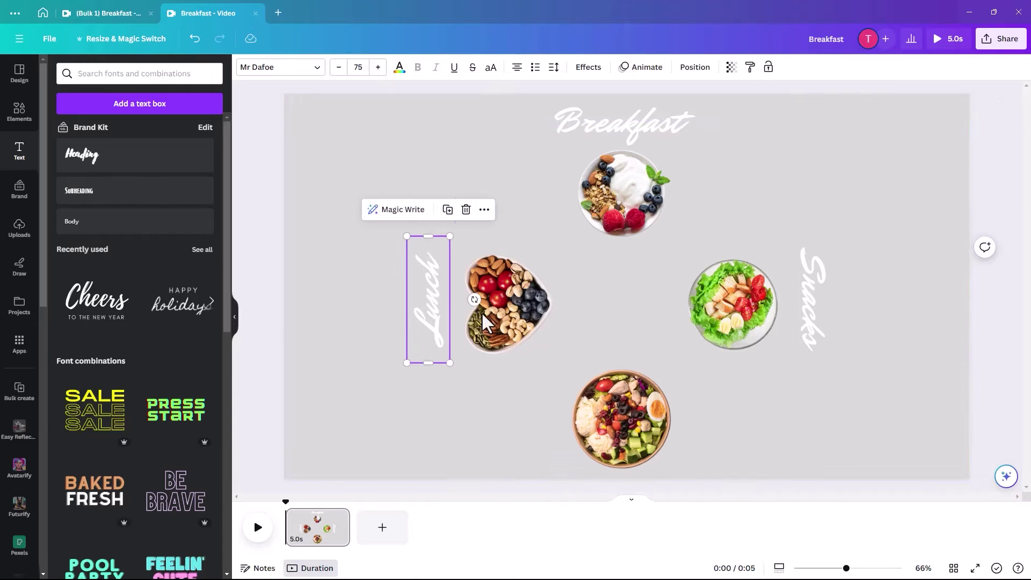
click(453, 215)
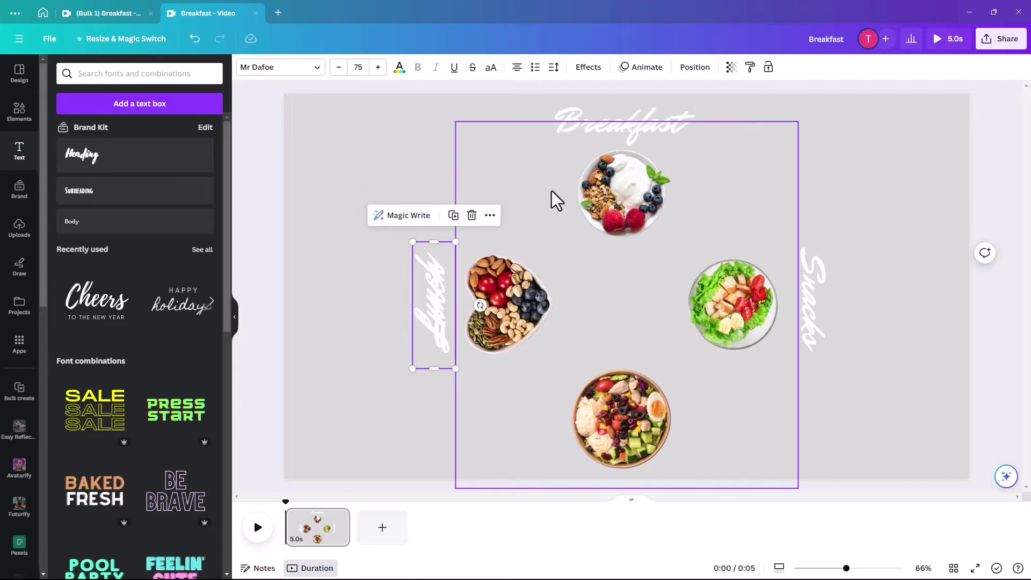
drag(433, 322, 569, 444)
Step: Move the meals image slightly upward and shrink it a little to make room for text below the lowest bowl
click(642, 432)
drag(642, 431, 643, 419)
mouse_move(796, 475)
mouse_down()
mouse_move(771, 451)
mouse_move(785, 469)
mouse_up()
Step: Rotate the copied Lunch text to -180° and place it directly below the lowest bowl
mouse_move(624, 391)
mouse_down()
mouse_move(587, 339)
mouse_move(600, 349)
mouse_up()
click(577, 451)
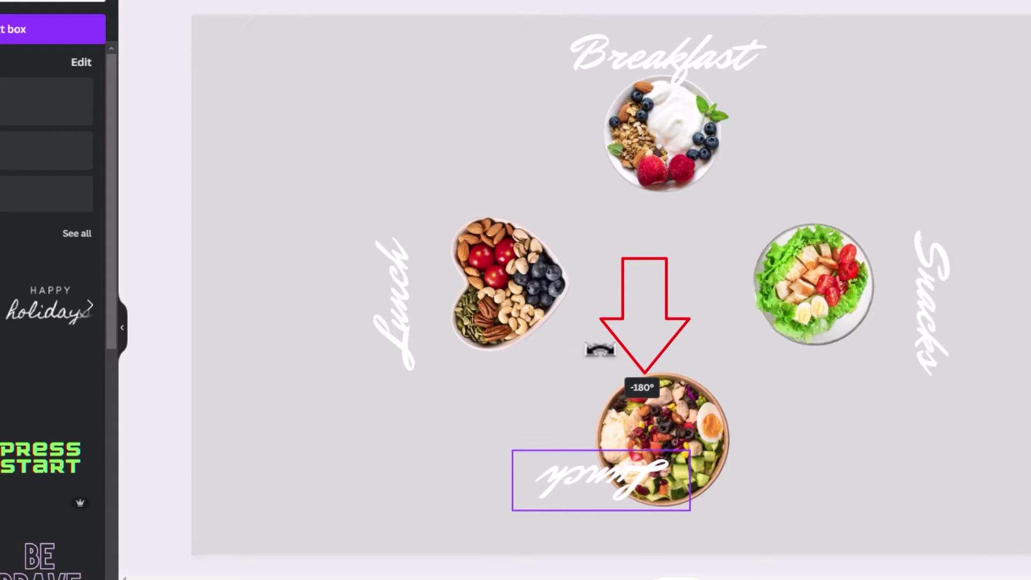
drag(600, 349, 600, 349)
drag(604, 489, 646, 524)
Step: Change the upside-down text to "Dinner" and centre it beneath the lowest bowl
double_click(646, 524)
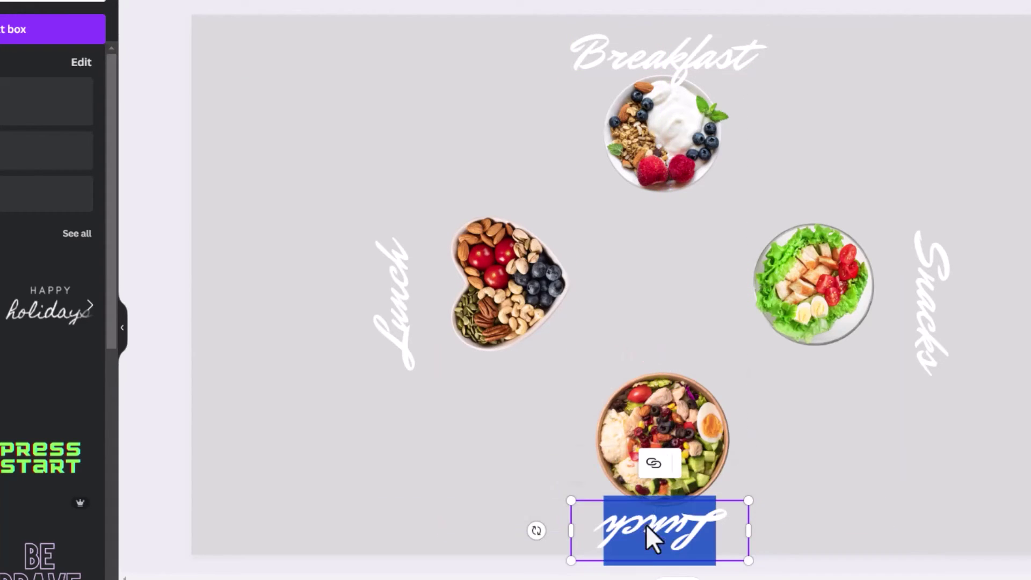
text(Dinne)
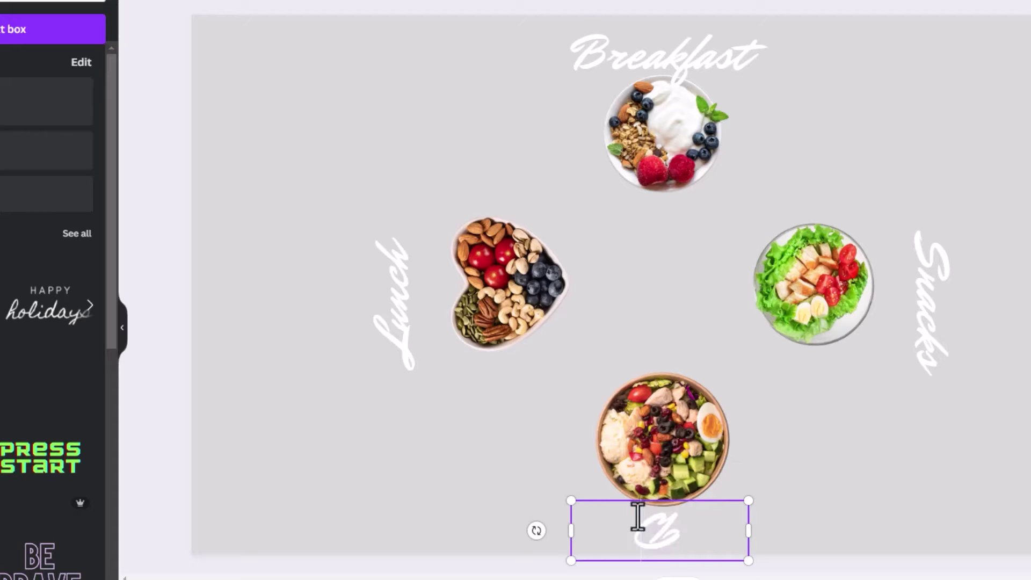
text(r)
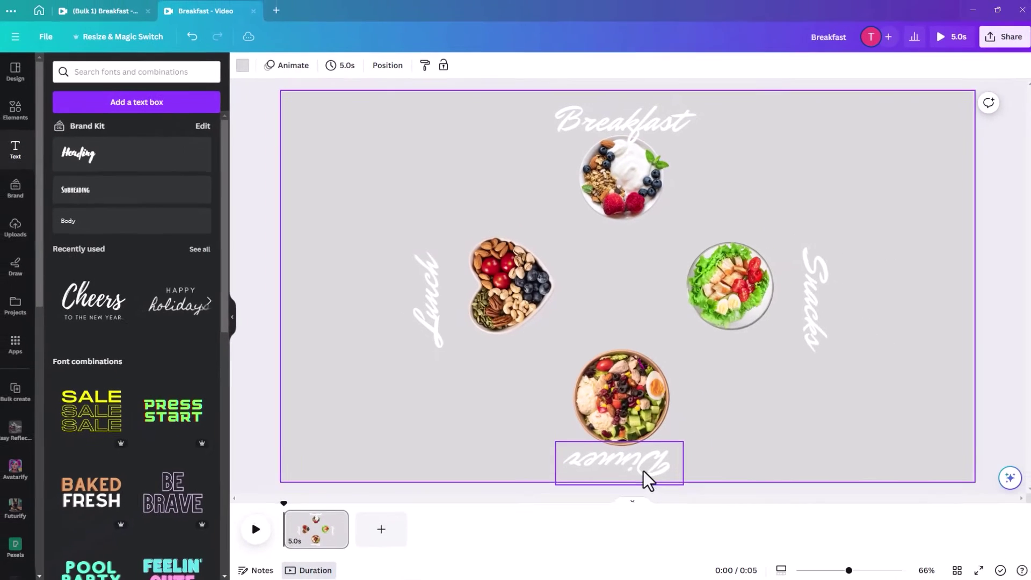
drag(694, 546, 702, 542)
drag(648, 468, 610, 469)
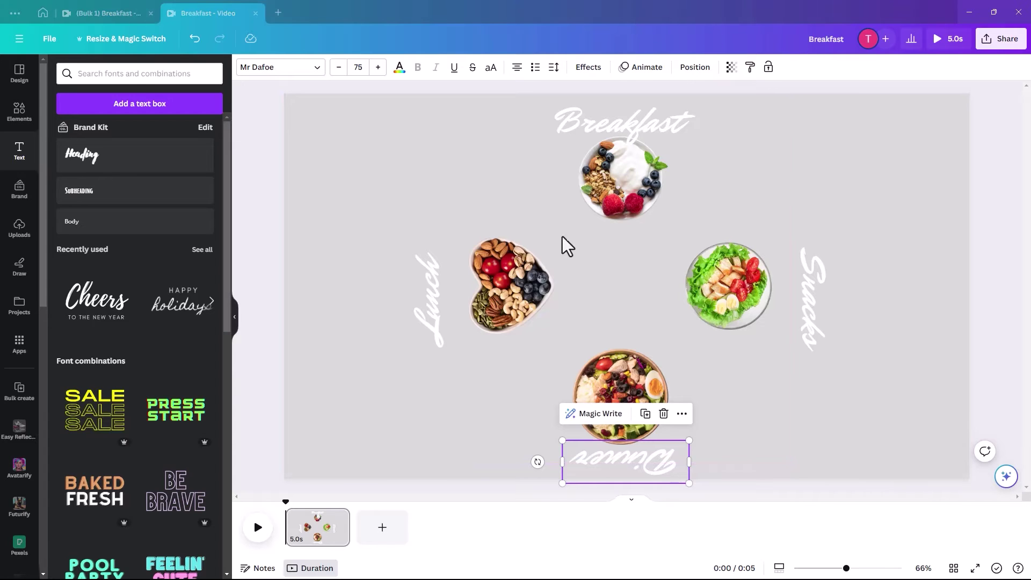
Step: Delete the meals image, leaving only the four text labels, and set the page background to a darker grey
click(528, 280)
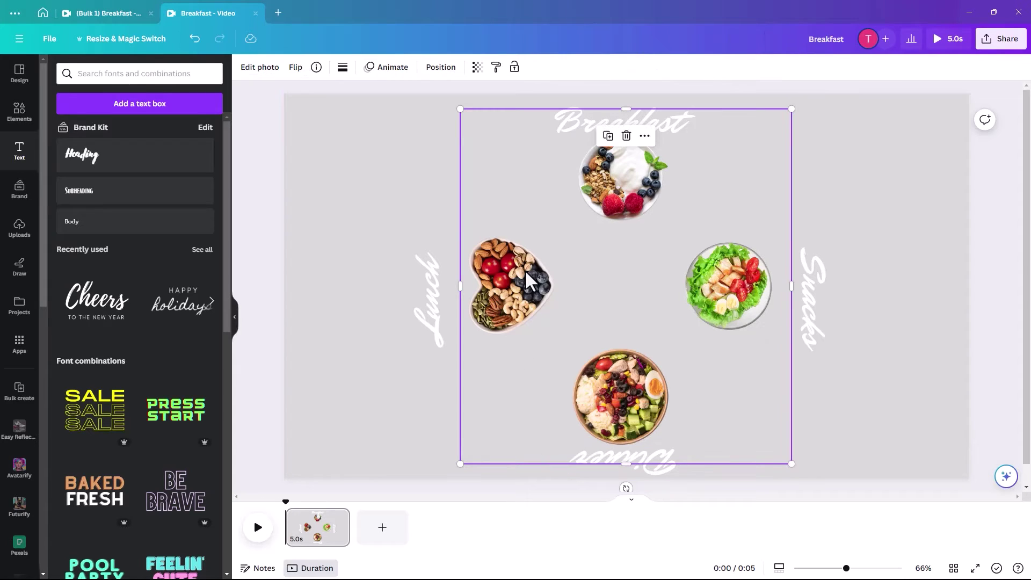
key(Delete)
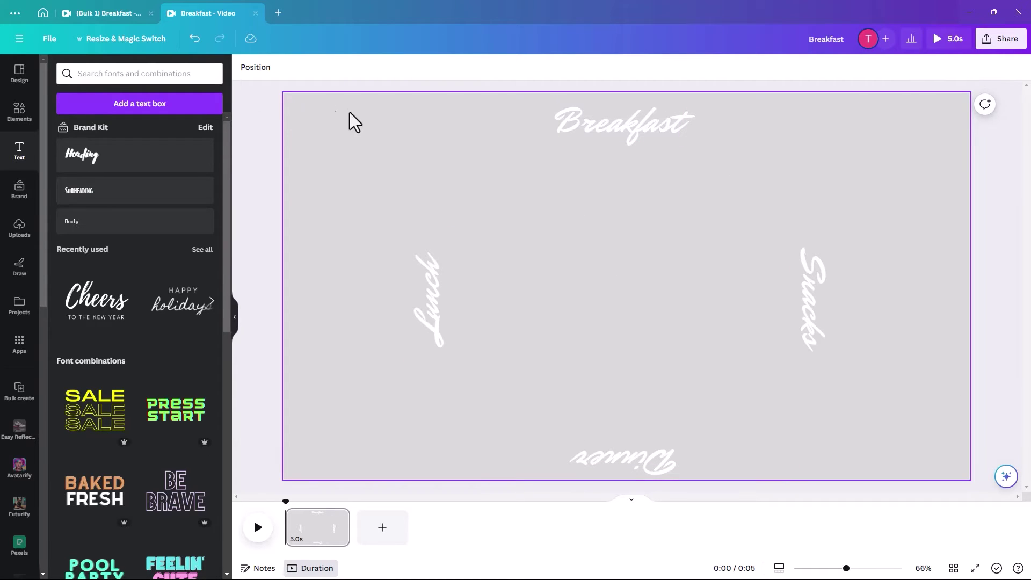
click(331, 126)
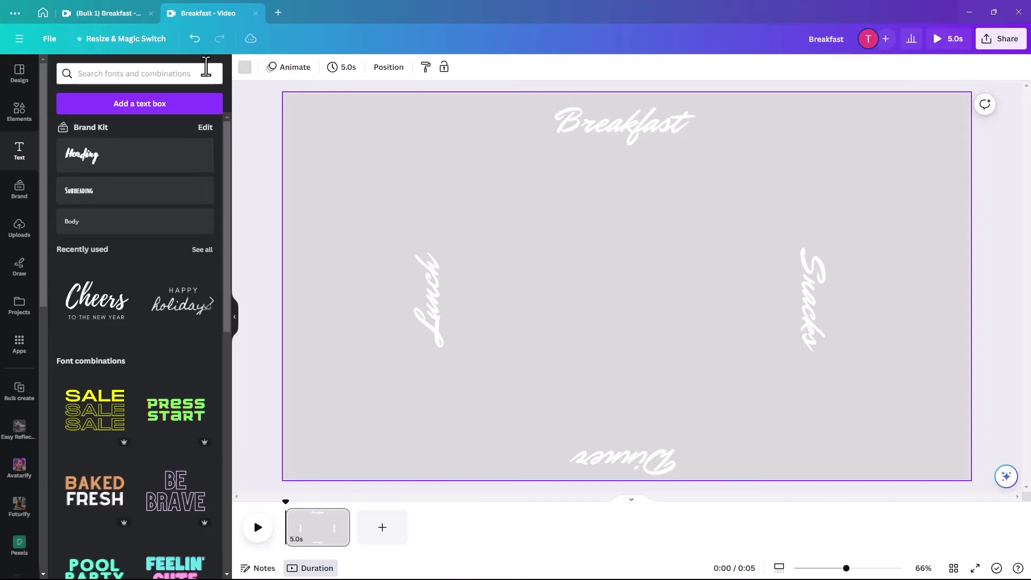
click(245, 69)
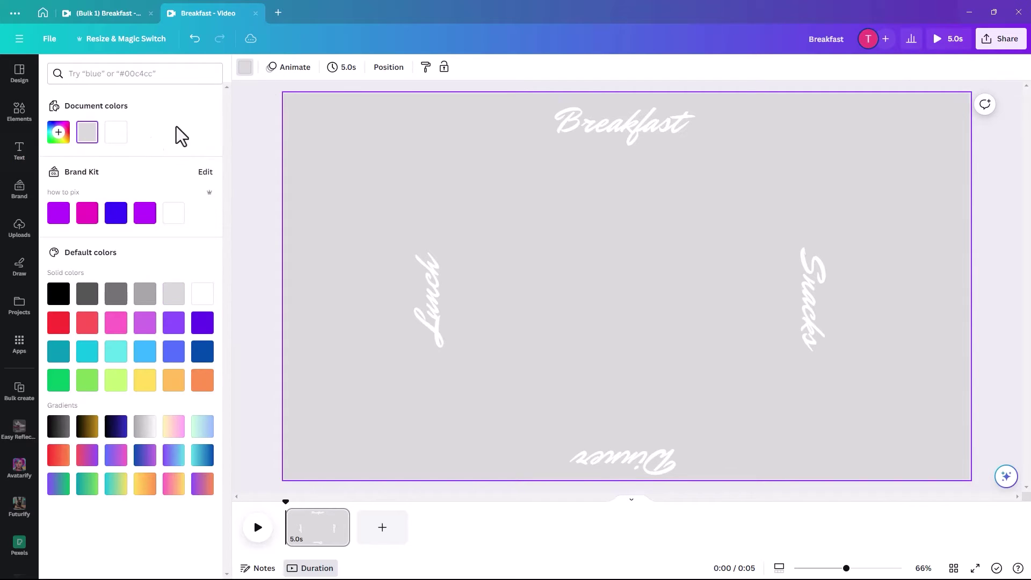
click(116, 293)
Step: Download the text labels design as a PNG at size 3 with a transparent background
click(1012, 43)
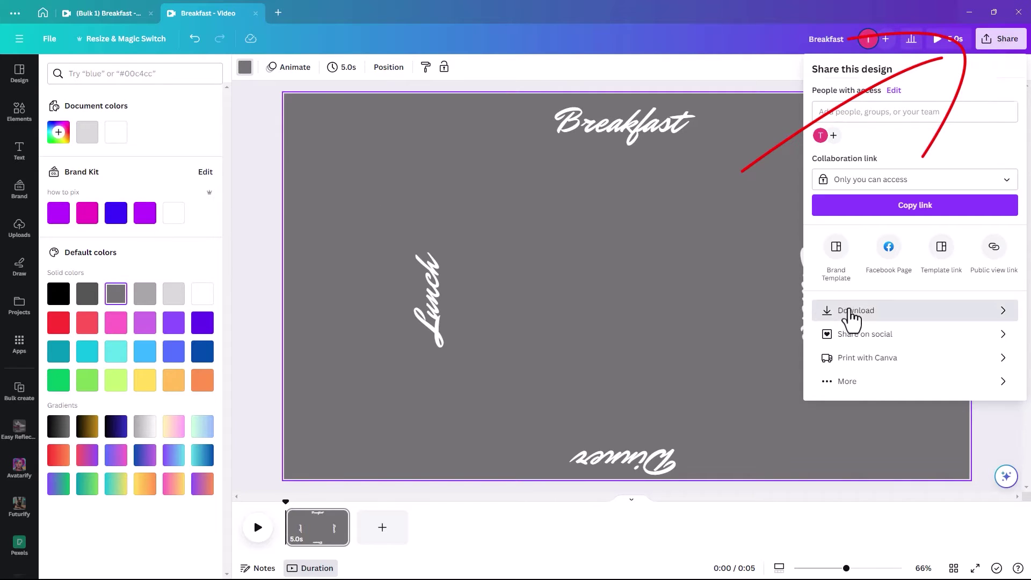
click(850, 314)
click(859, 127)
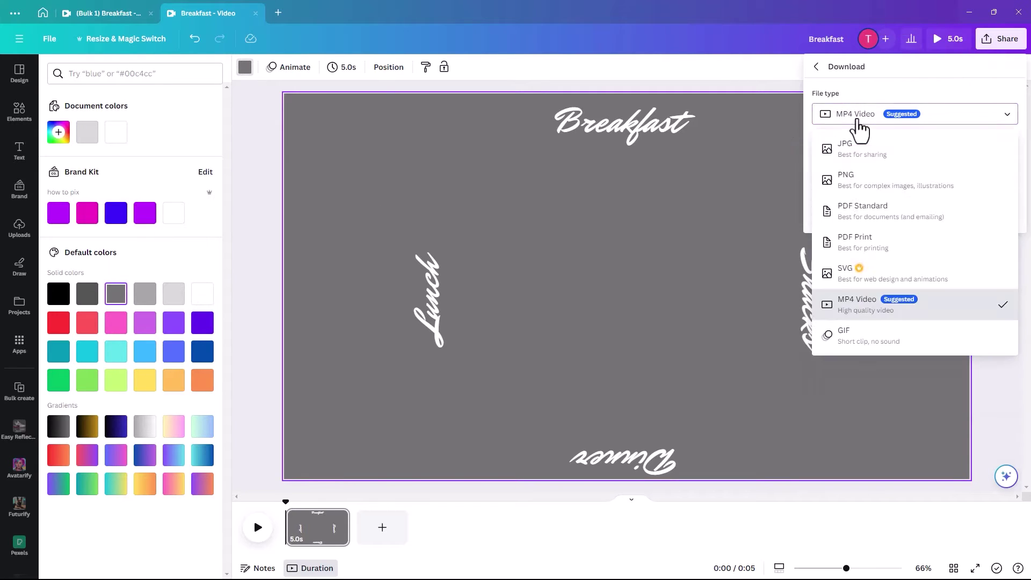
click(855, 183)
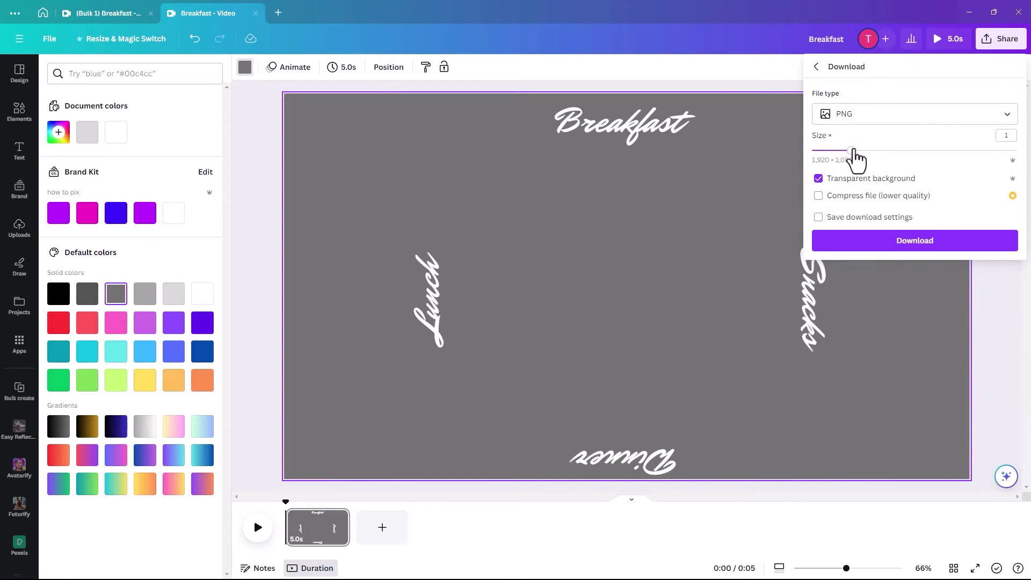
drag(851, 151, 1007, 151)
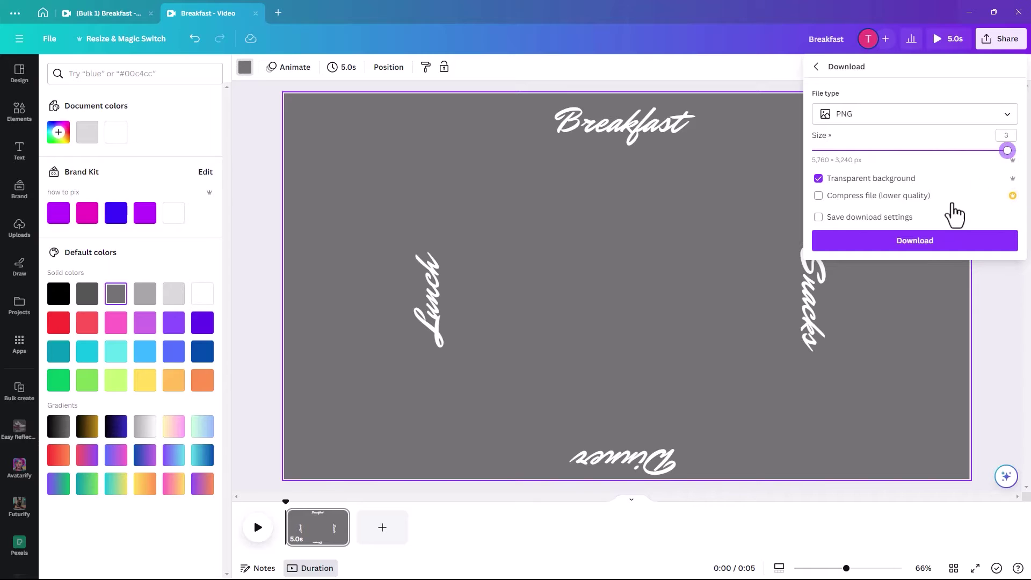
click(918, 249)
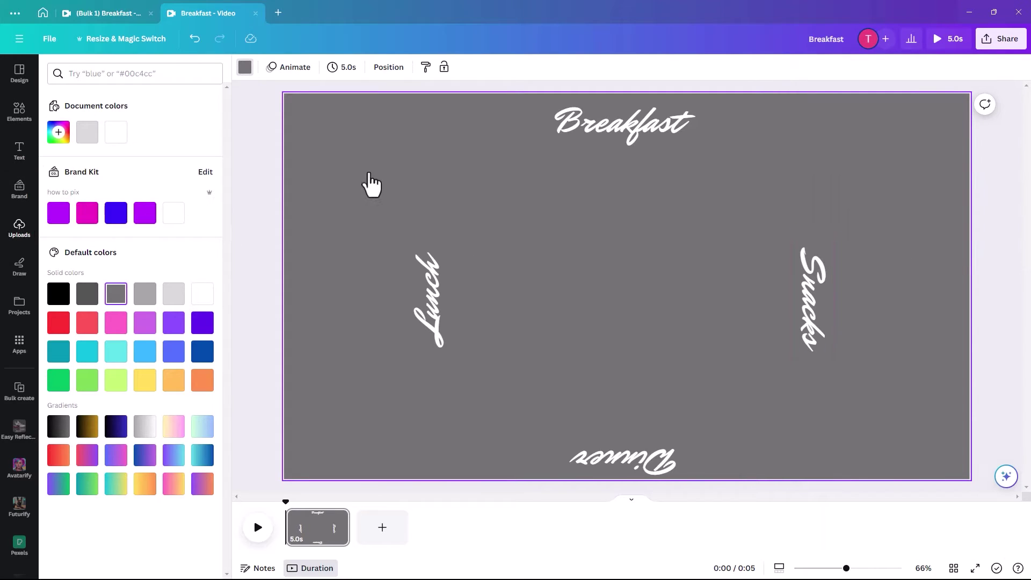
Step: Upload the exported labels image and clear the page to a blank white one
click(19, 226)
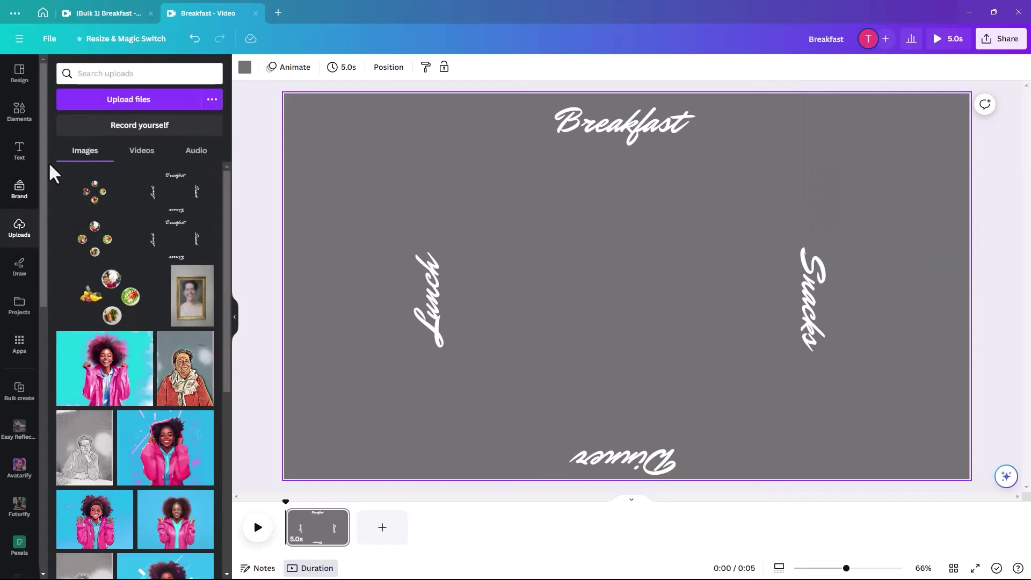
click(129, 105)
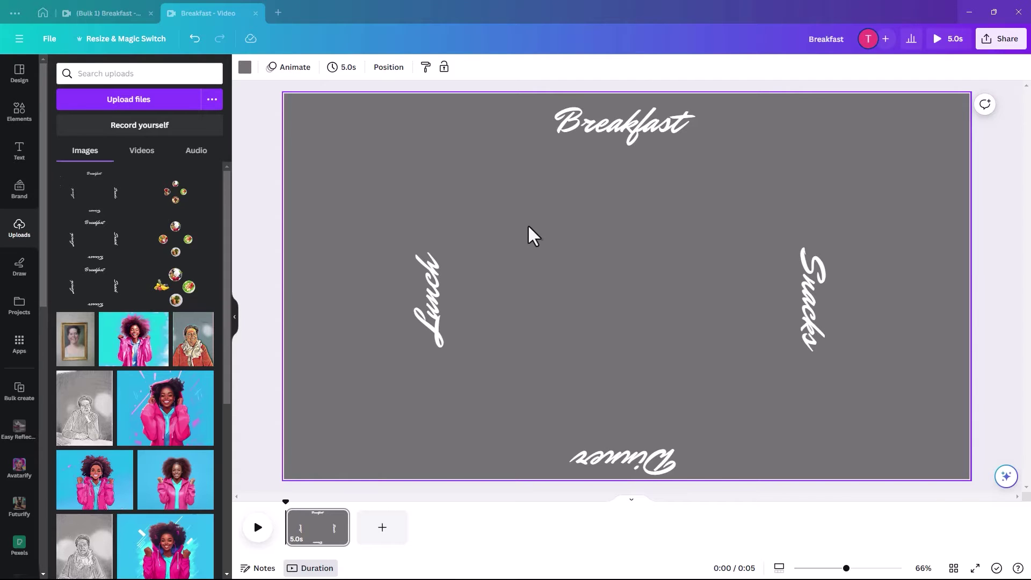
click(322, 529)
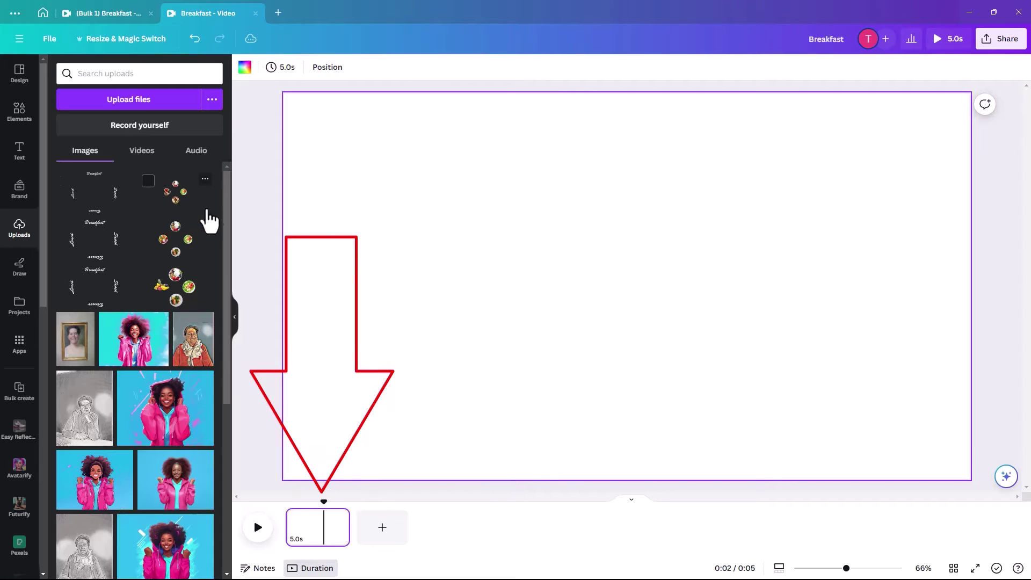
Step: Insert the uploaded meals image and the labels image on the blank page, and set the page background to yellow
click(183, 203)
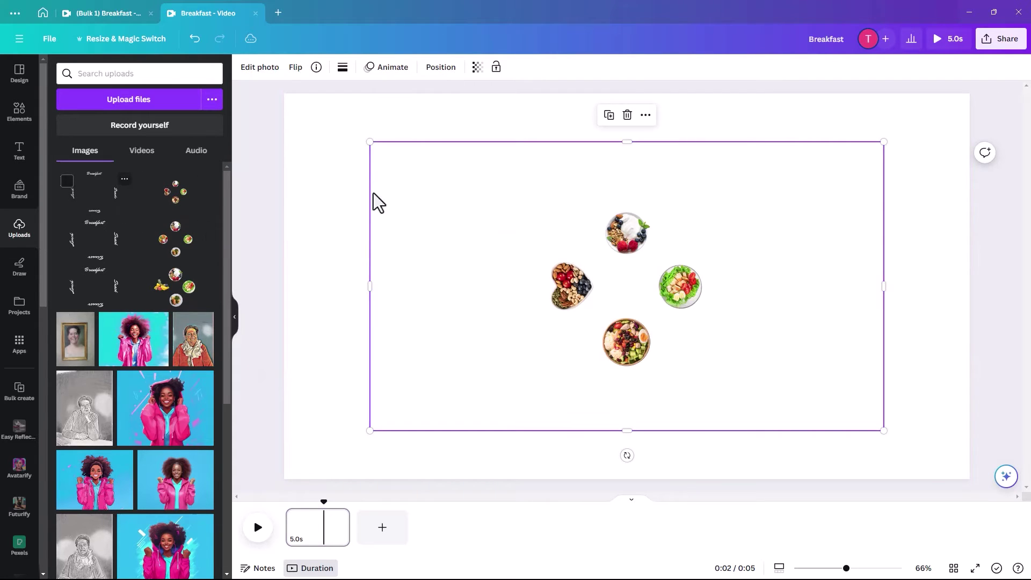
click(86, 195)
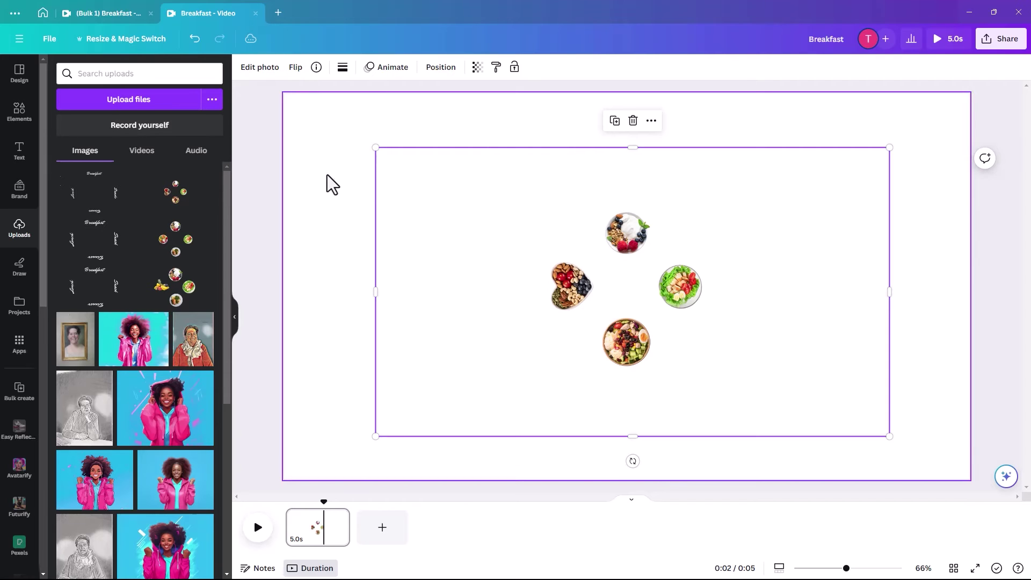
click(295, 156)
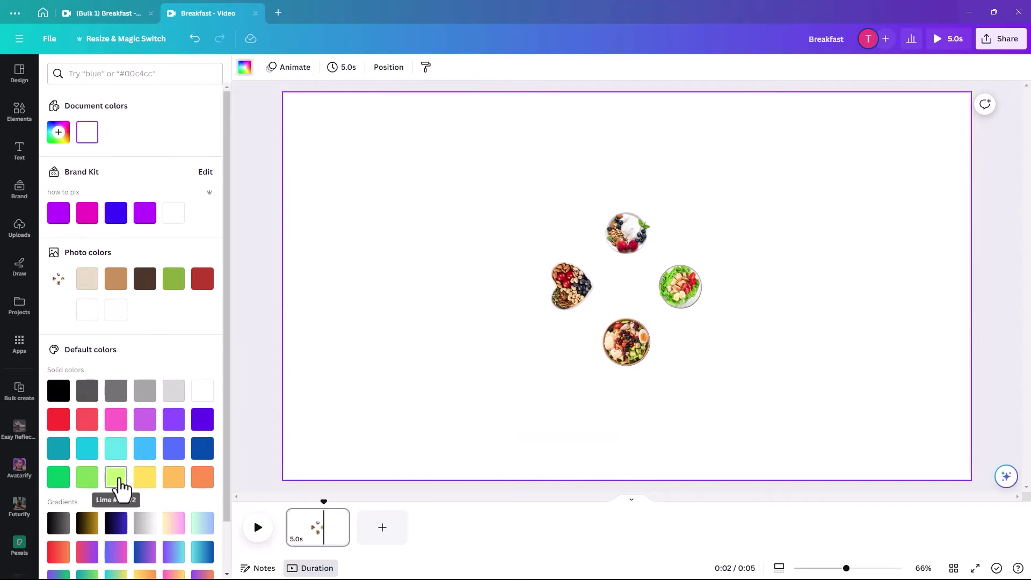
click(118, 480)
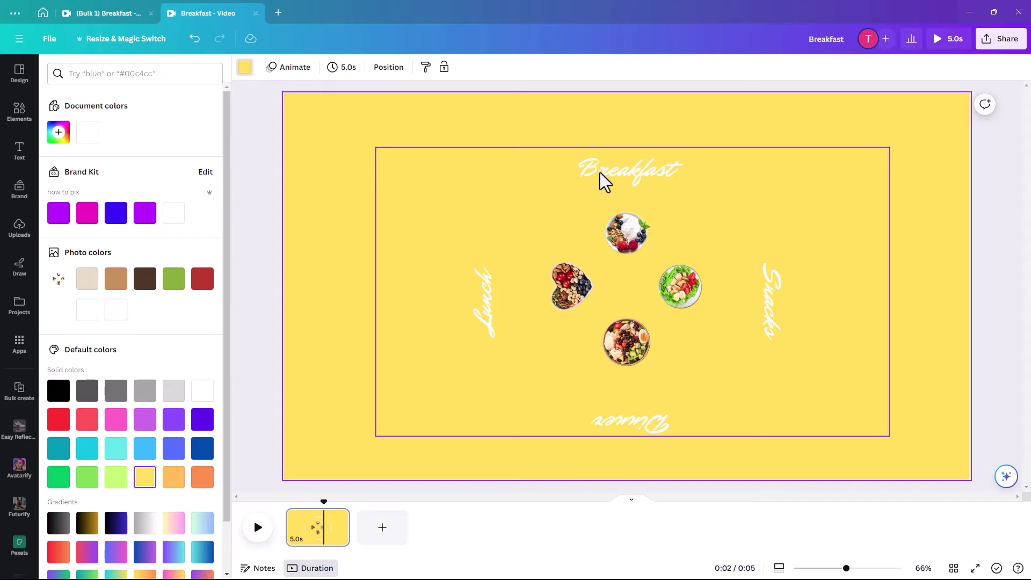
Step: Shift the labels image up and left, and enlarge the meals image well beyond the page with the yogurt bowl centred on it
drag(600, 173, 546, 127)
click(643, 421)
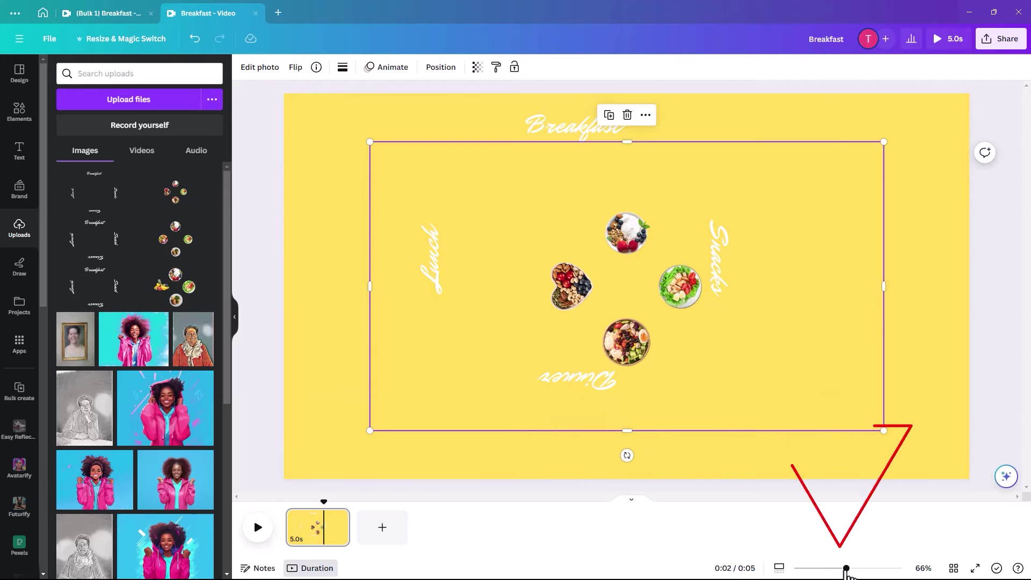
mouse_move(846, 568)
mouse_down()
mouse_move(801, 568)
mouse_move(812, 575)
mouse_up()
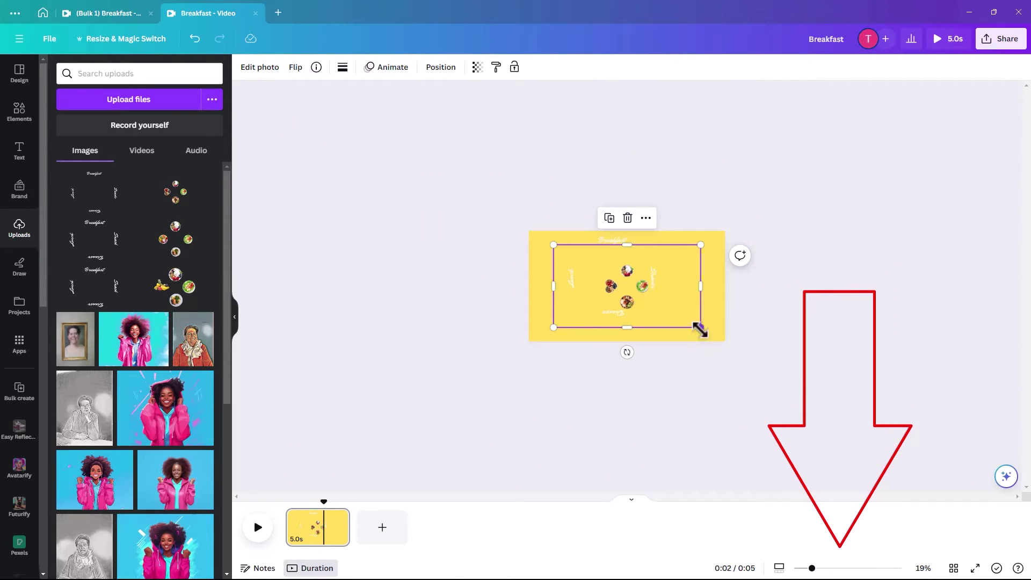
drag(699, 329, 935, 434)
drag(692, 344, 588, 332)
drag(835, 221, 1019, 88)
drag(721, 302, 599, 368)
drag(921, 187, 996, 89)
drag(716, 322, 658, 359)
drag(977, 176, 1022, 132)
drag(719, 311, 677, 332)
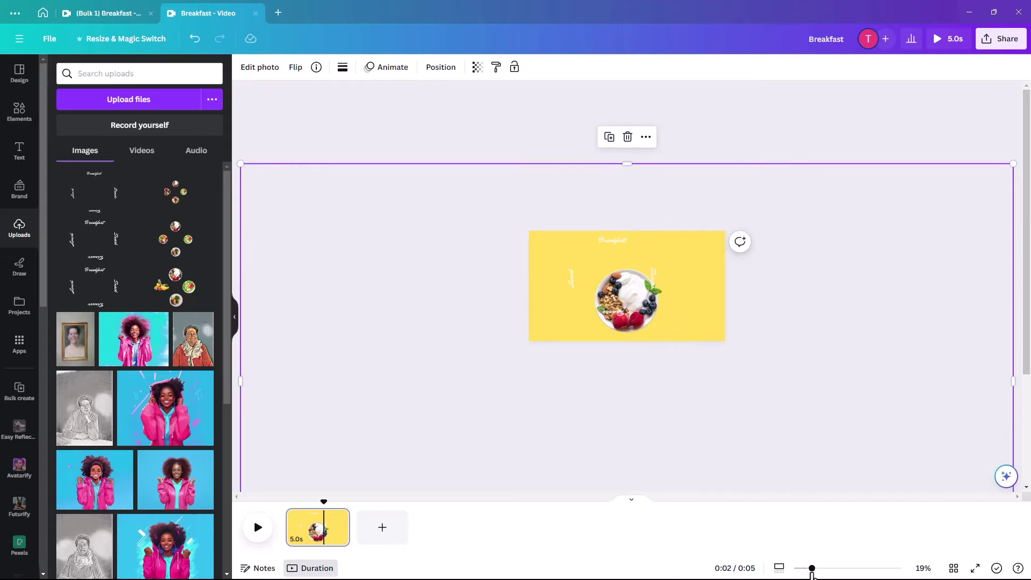
Step: Enlarge the meals image further and centre the yogurt bowl low on the page, leaving room for a title above it
drag(812, 570, 802, 572)
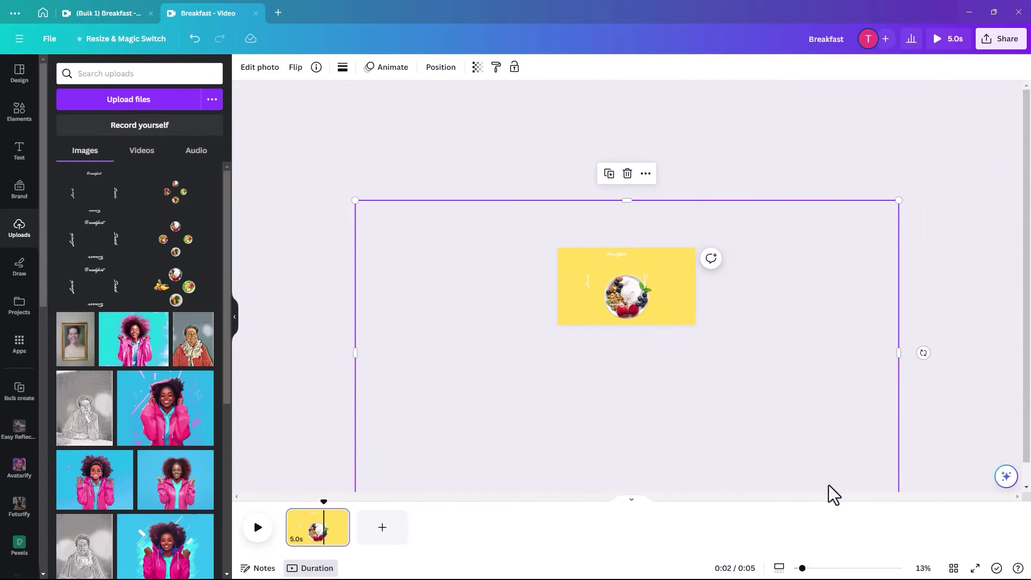
drag(898, 200, 1006, 138)
drag(681, 276, 627, 305)
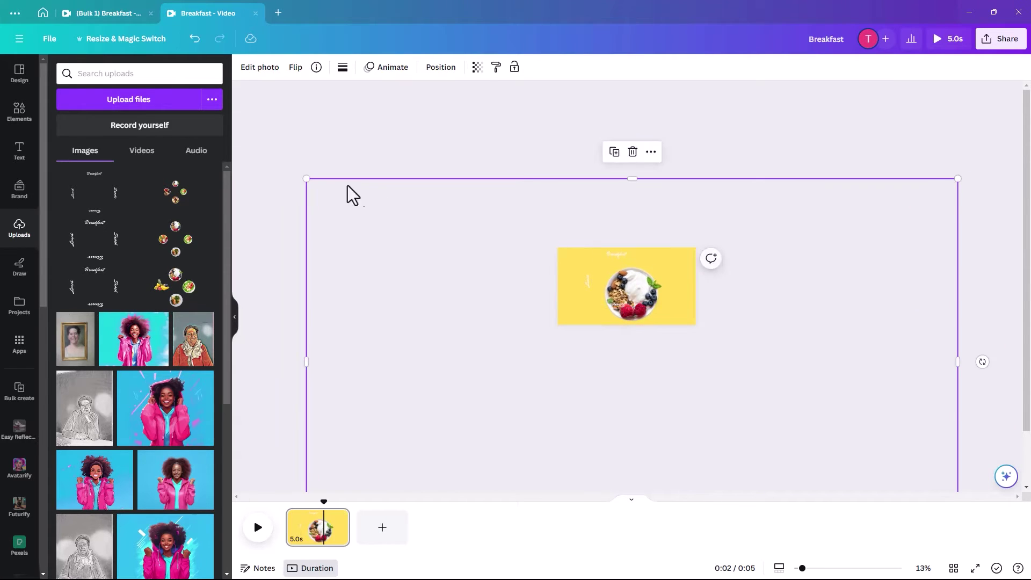
drag(302, 180, 248, 146)
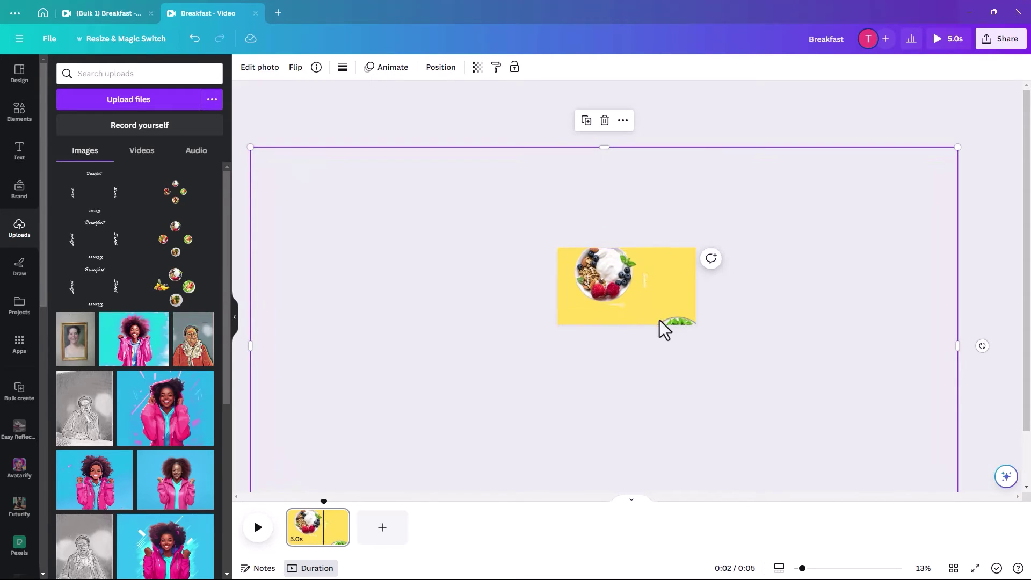
drag(659, 320, 685, 339)
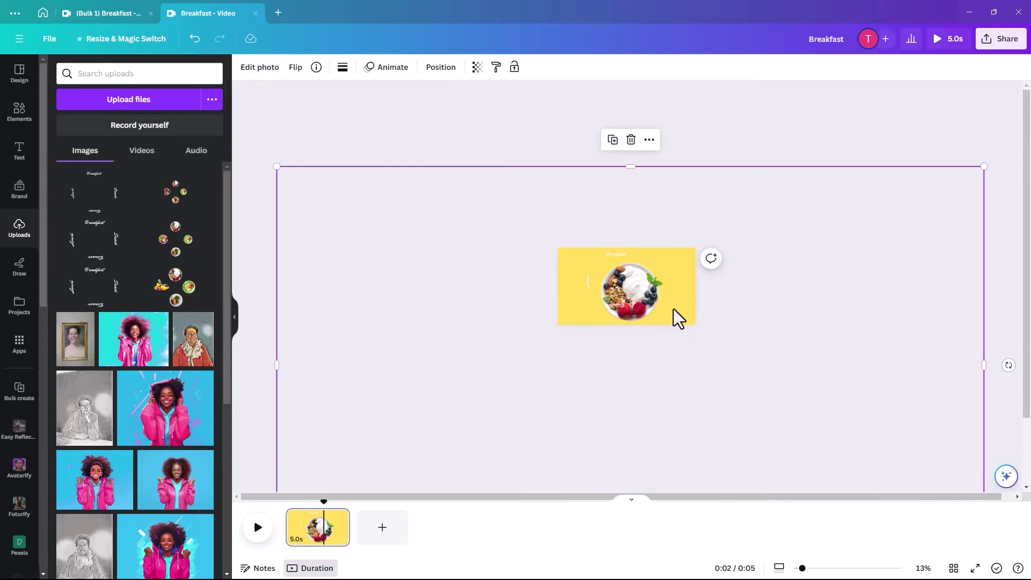
Step: Enlarge the labels image and position it so the word Breakfast is centred above the yogurt bowl
click(607, 271)
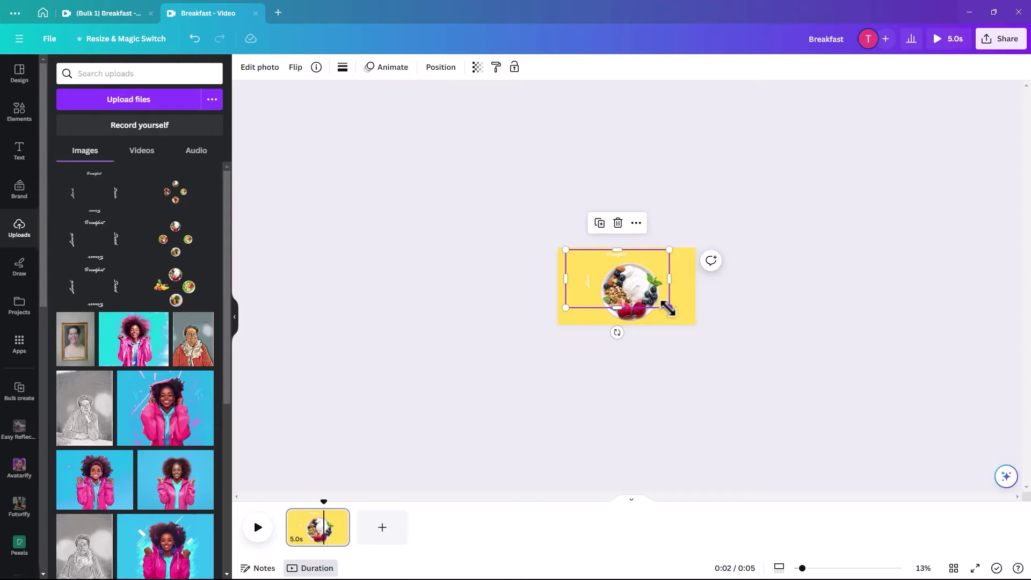
drag(667, 308, 858, 397)
drag(685, 274, 610, 263)
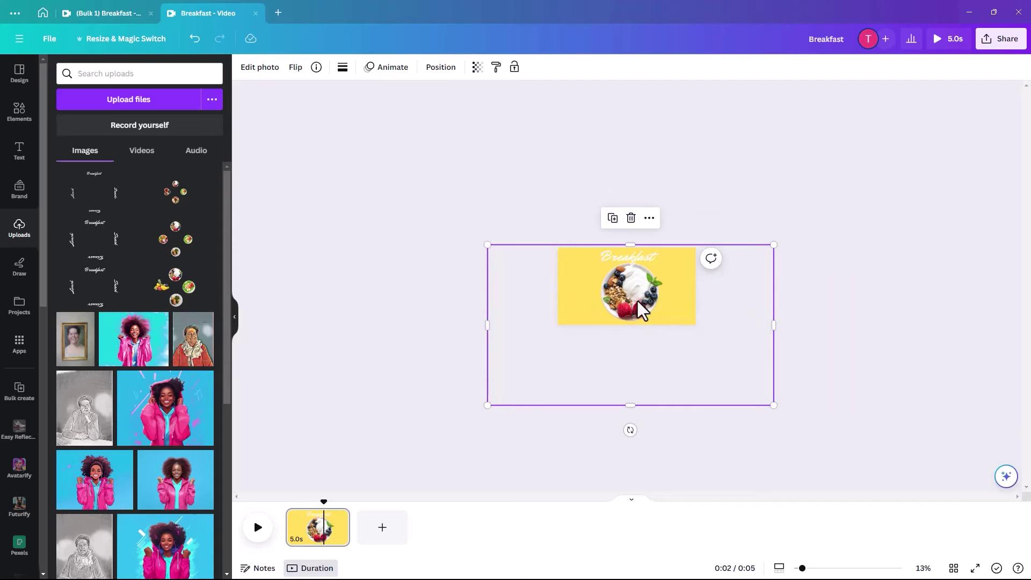
drag(633, 311, 633, 310)
click(609, 444)
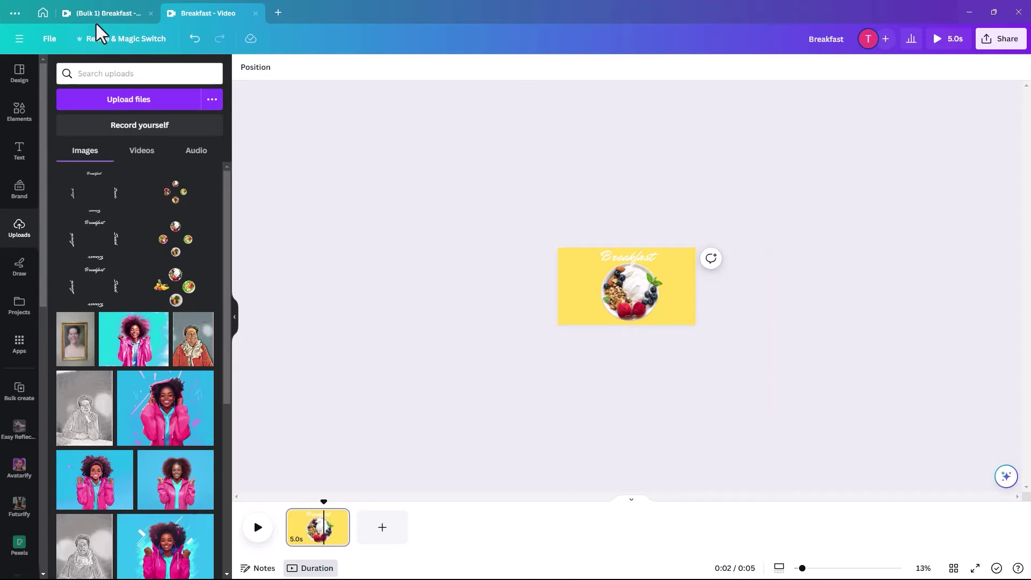
Step: Select the meals image in the layer list and nudge it slightly down while keeping it centred under the Breakfast label
click(250, 67)
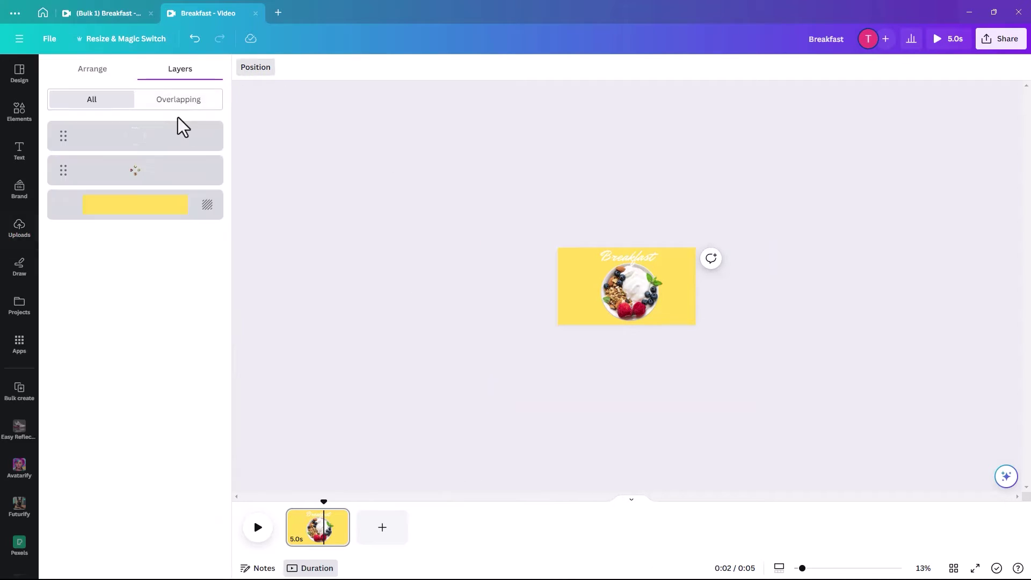
click(139, 184)
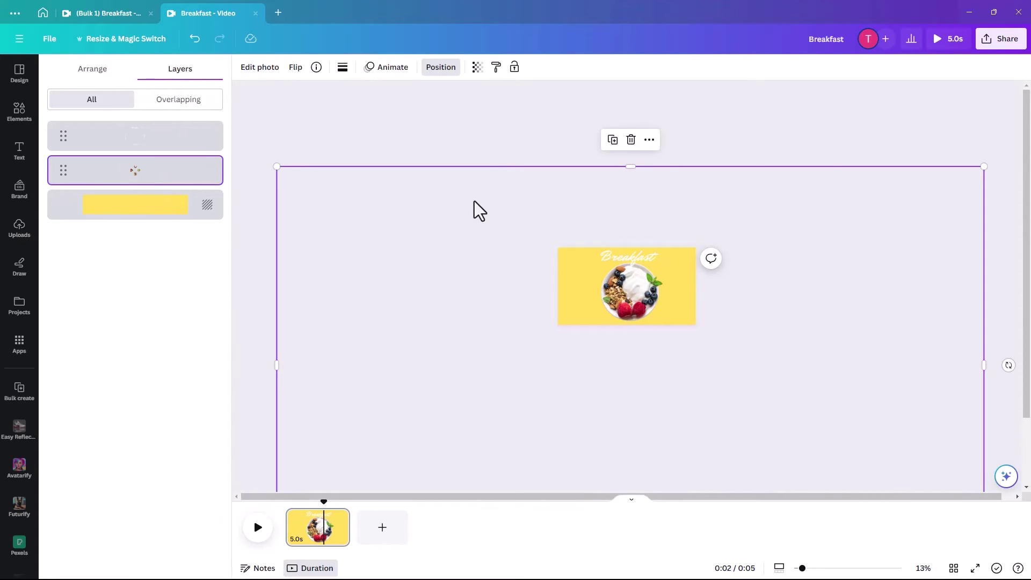
drag(289, 182, 288, 183)
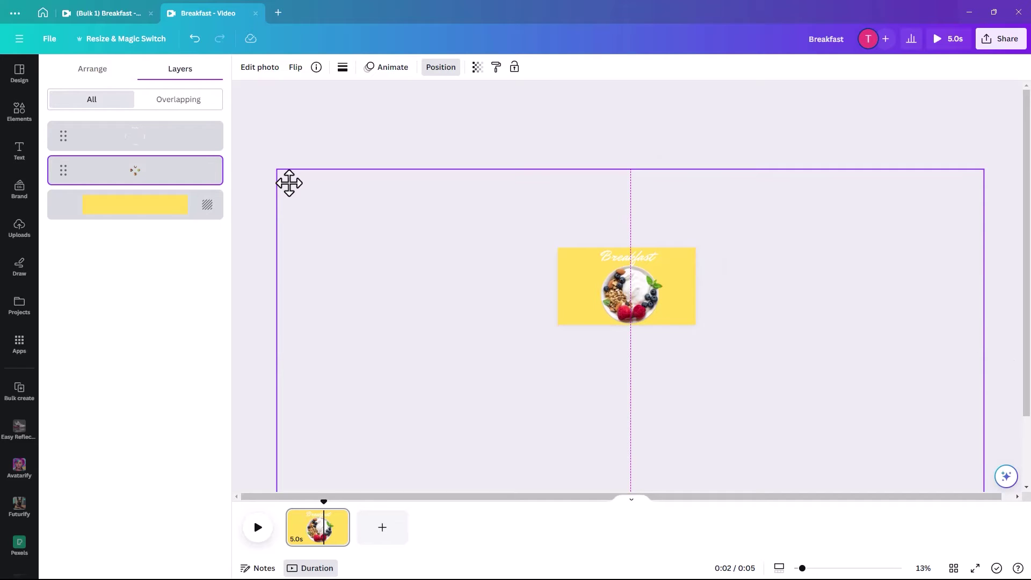
drag(289, 183, 289, 183)
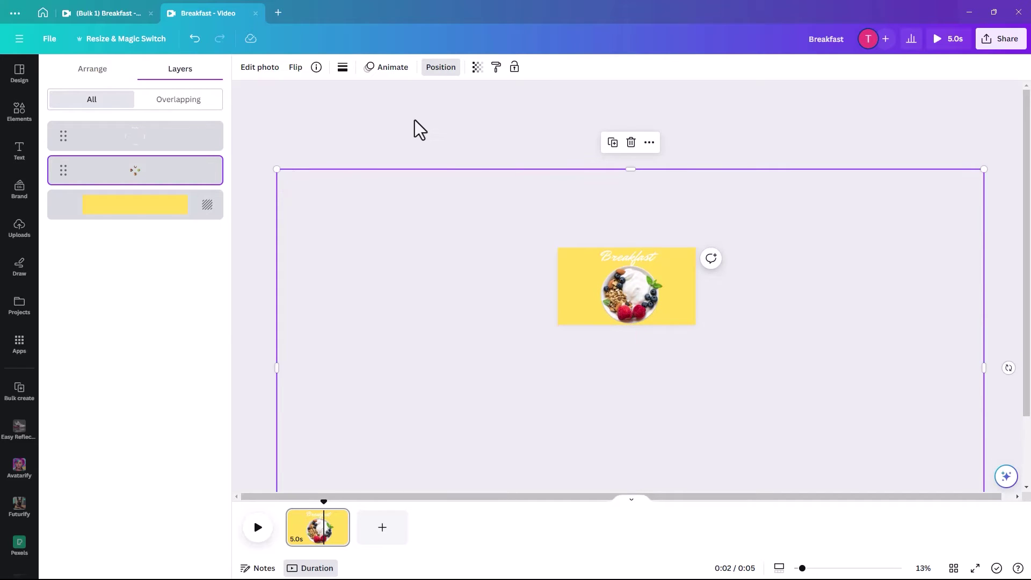
Step: Duplicate the Breakfast page
mouse_move(802, 569)
mouse_down()
mouse_move(815, 568)
mouse_move(799, 570)
mouse_up()
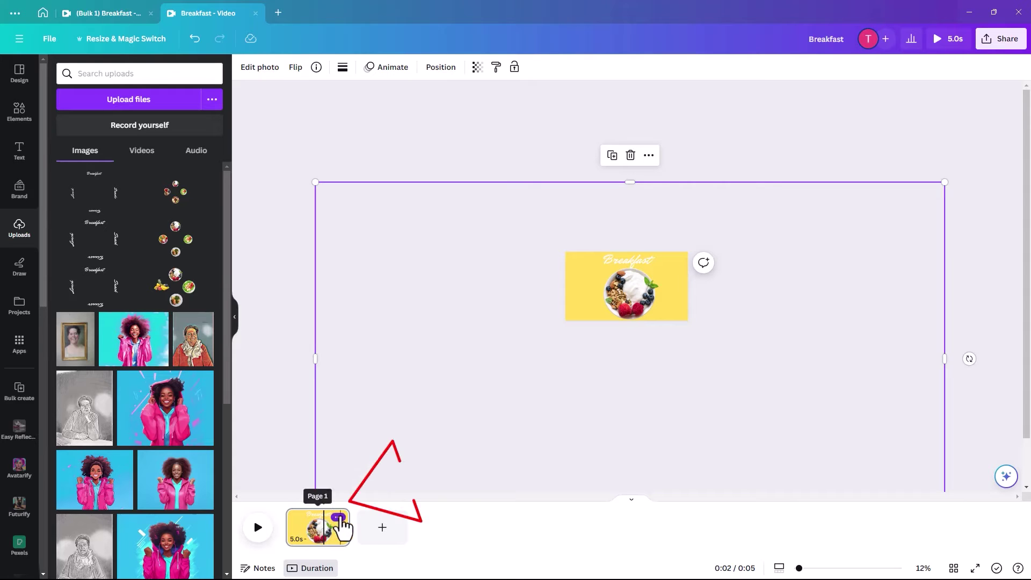
click(338, 518)
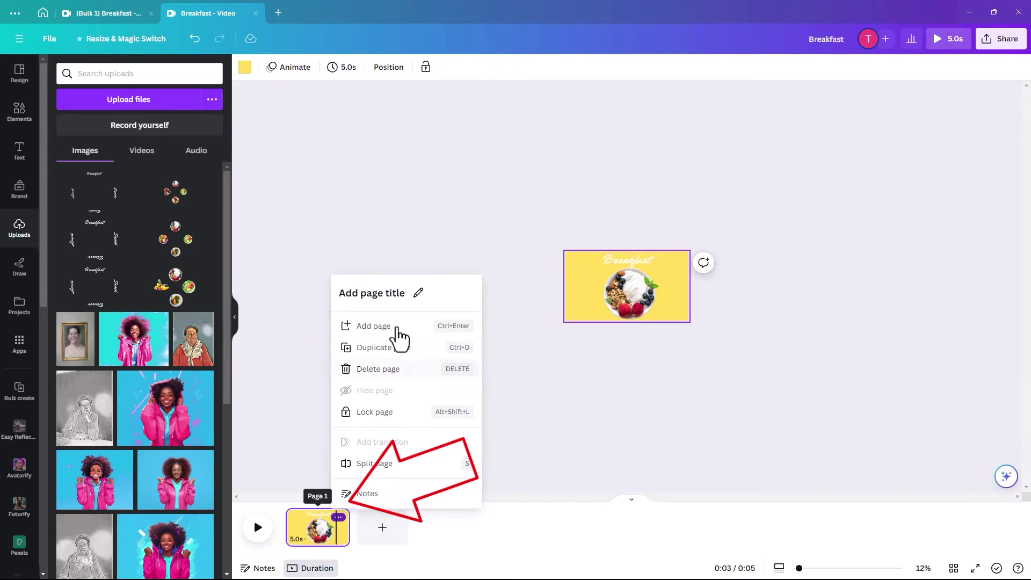
click(384, 347)
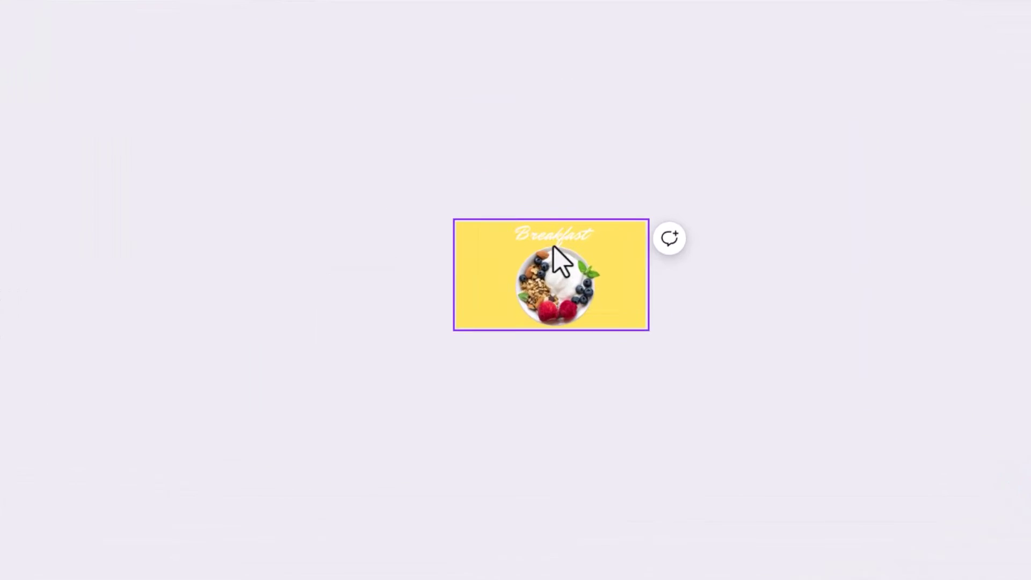
Step: On the copied page, rotate the labels image so Lunch reads upright above the bowl, enlarge it slightly and realign it
click(553, 246)
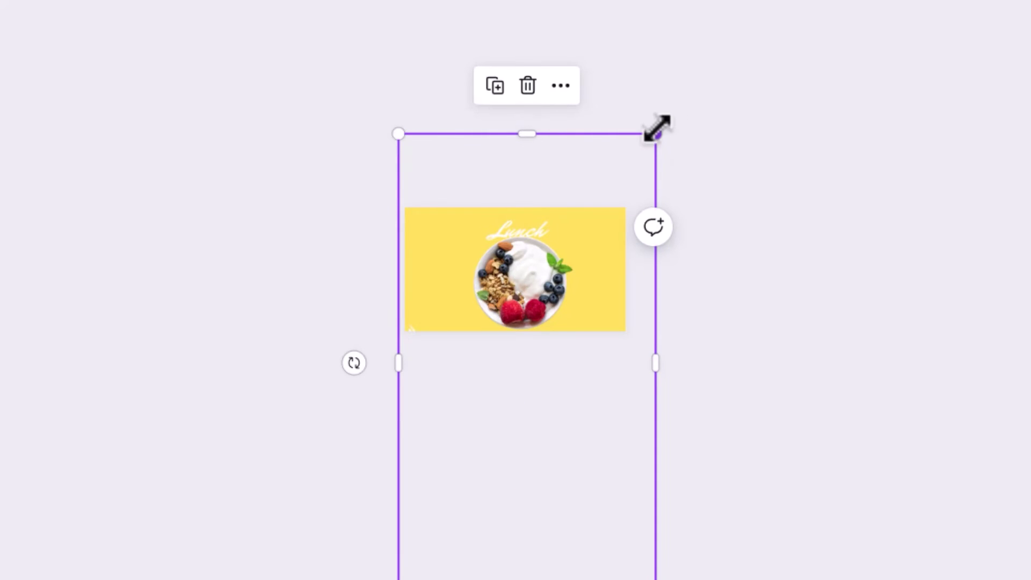
drag(656, 129, 667, 112)
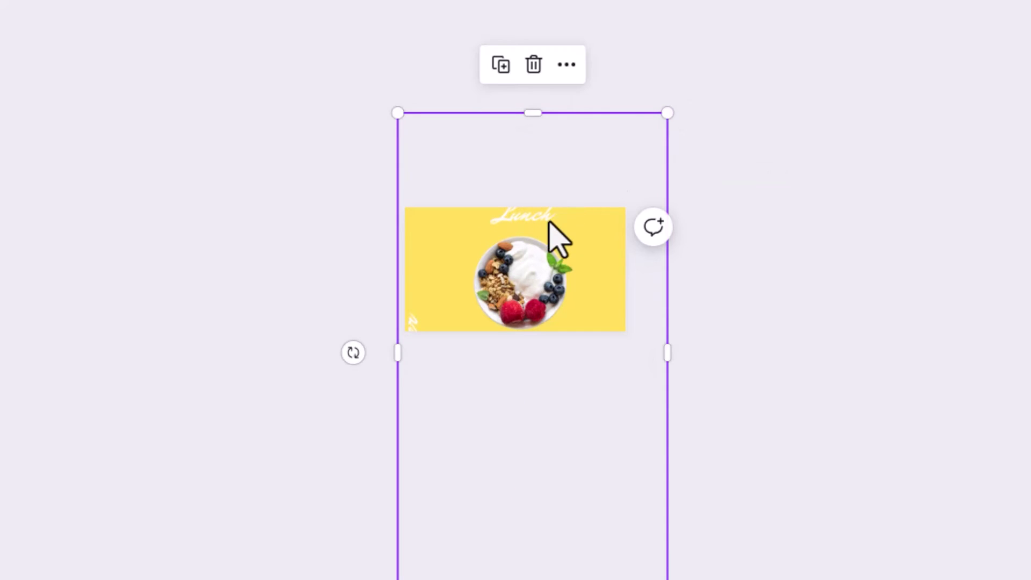
drag(543, 225, 545, 231)
Step: Select the meals image in the layer list and rotate it to -90° so the green salad sits under the Lunch label
click(177, 350)
click(483, 327)
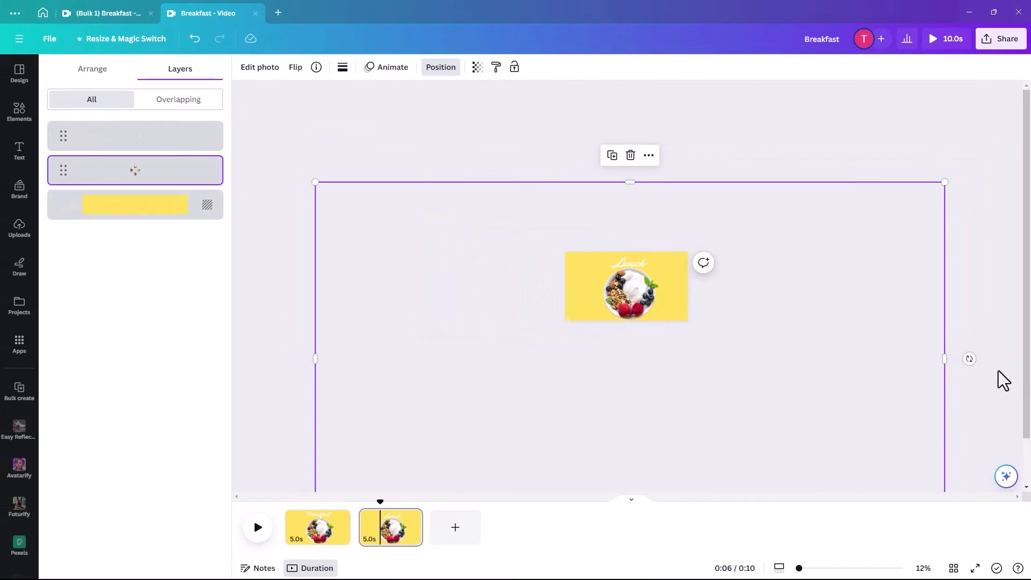
drag(969, 352, 629, 213)
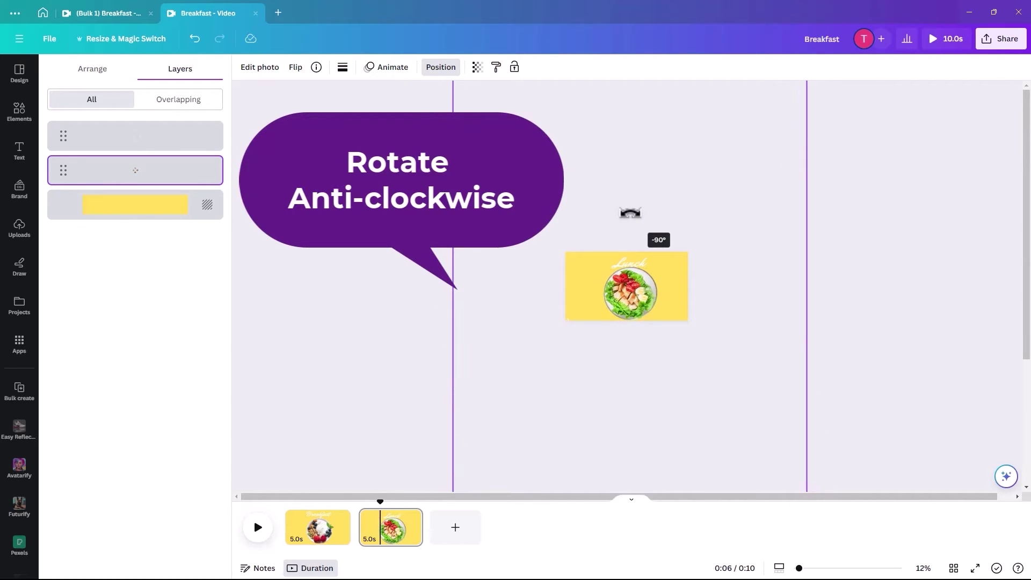
drag(630, 213, 630, 213)
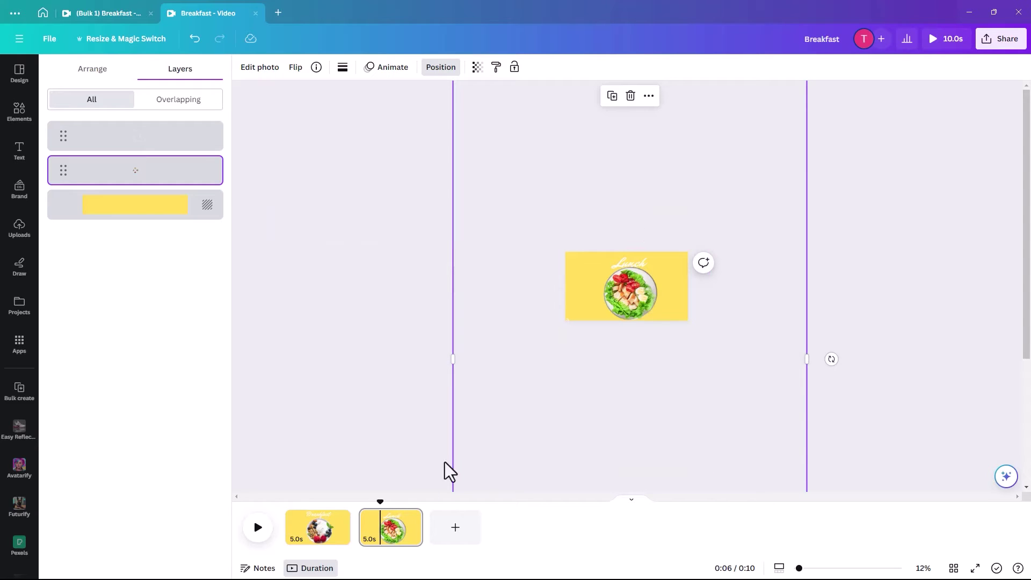
Step: Duplicate the Lunch page to make a third page
click(411, 517)
key(ctrl+d)
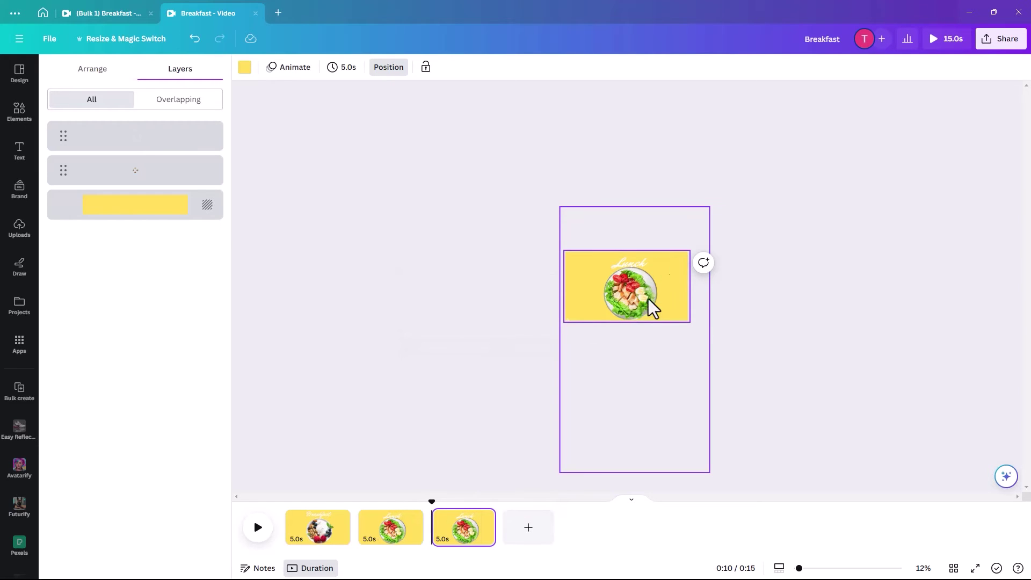
Step: On the third page, rotate the labels image so Dinner reads upright and align it above the bowl
click(651, 344)
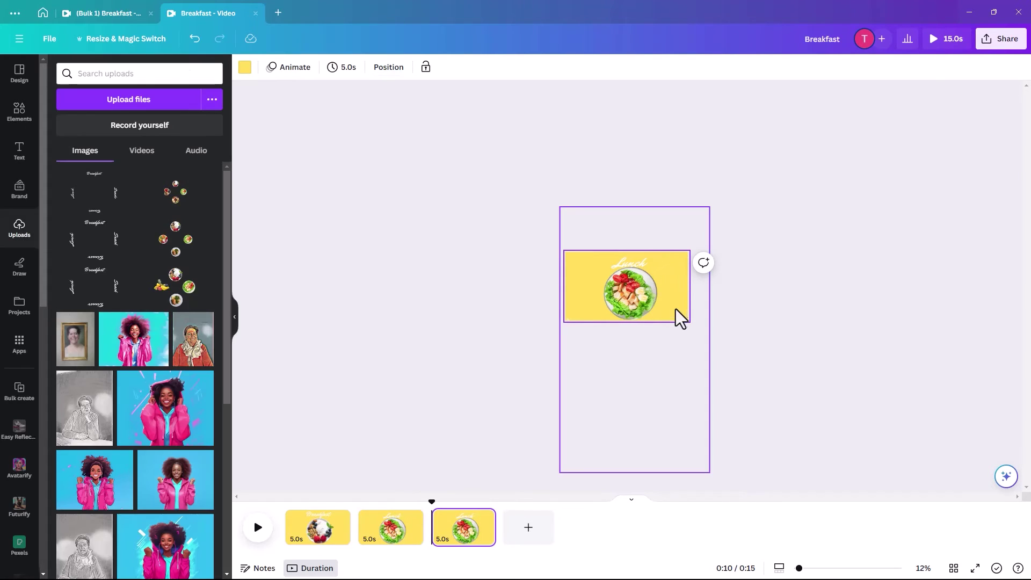
click(679, 317)
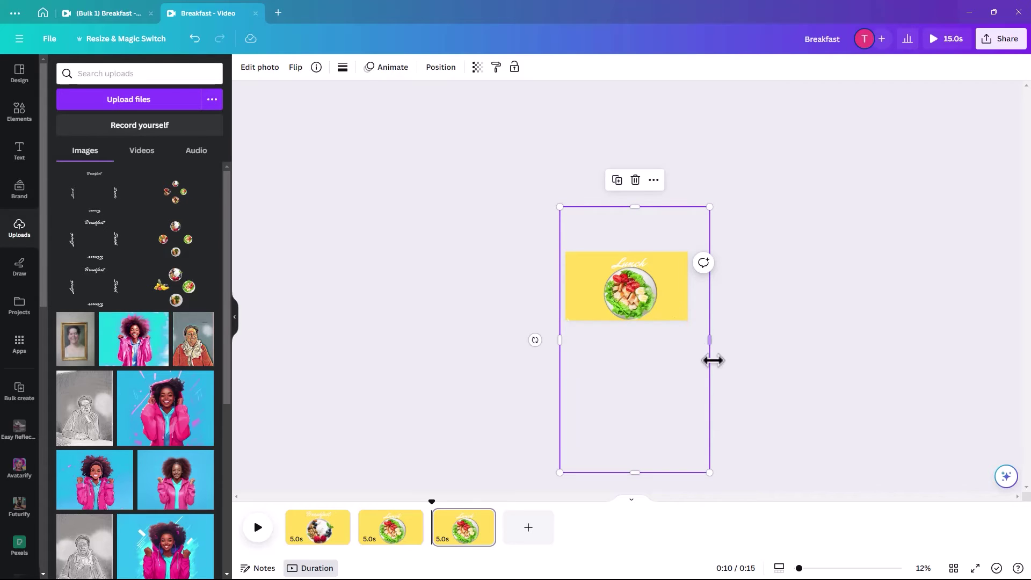
drag(534, 341, 636, 279)
drag(661, 322, 650, 303)
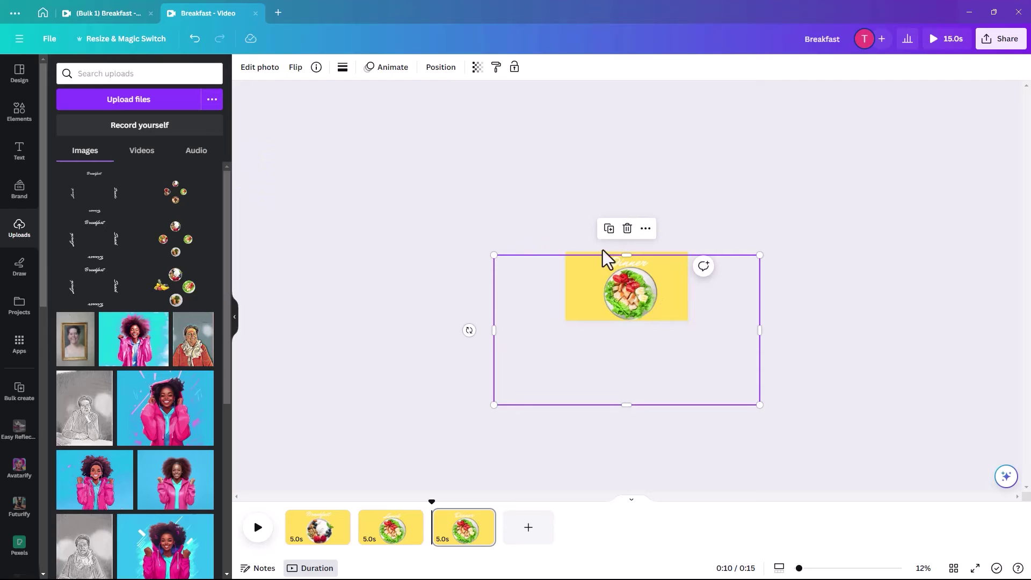
click(558, 229)
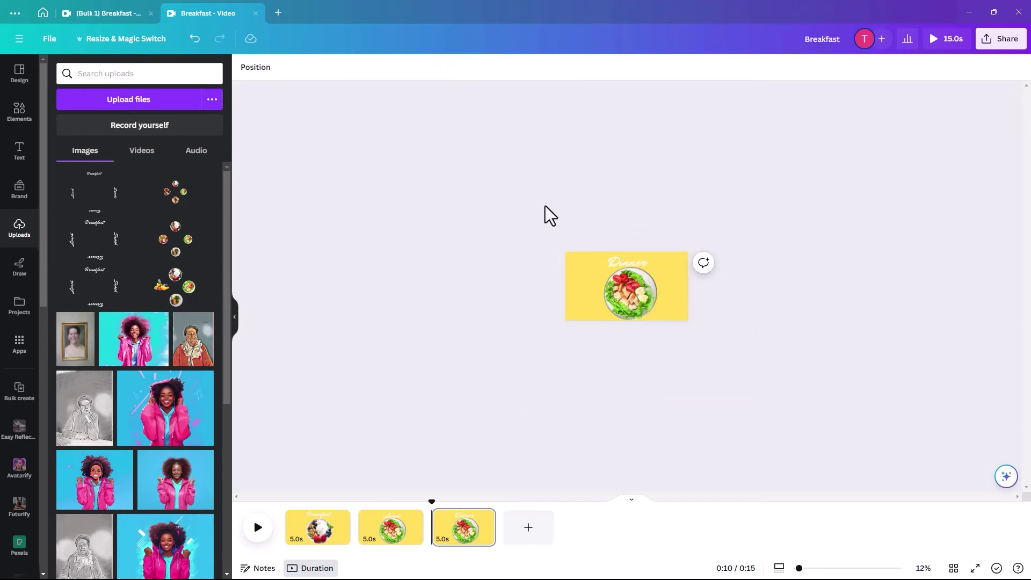
Step: Select the meals image in the layer list, rotate it to -180°, shrink it slightly and centre the mixed salad bowl under the Dinner label
click(252, 69)
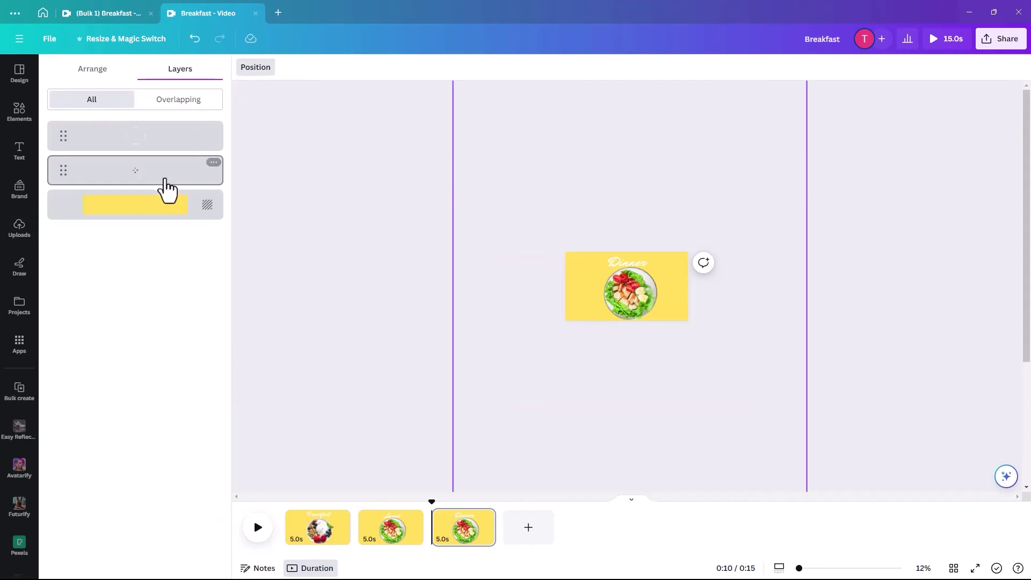
click(596, 318)
drag(775, 333, 628, 255)
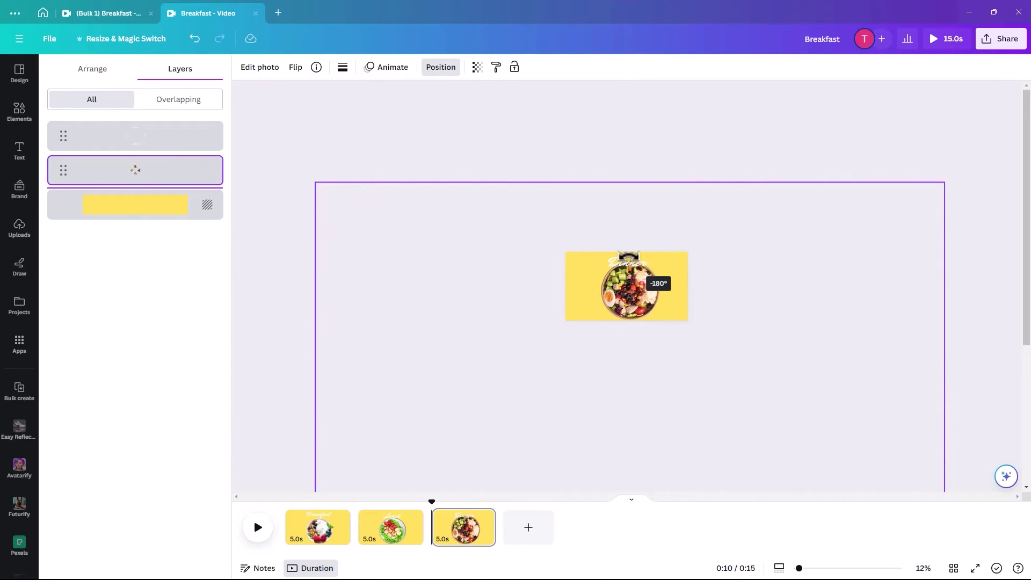
drag(628, 256, 628, 255)
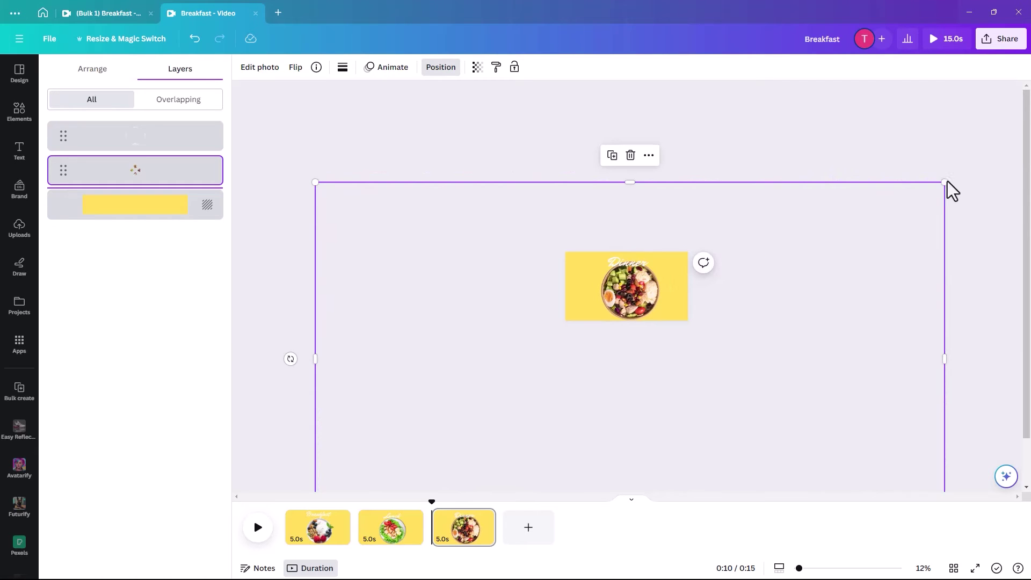
drag(943, 183, 913, 200)
mouse_move(632, 291)
mouse_down()
mouse_move(646, 293)
mouse_move(633, 299)
mouse_up()
click(168, 179)
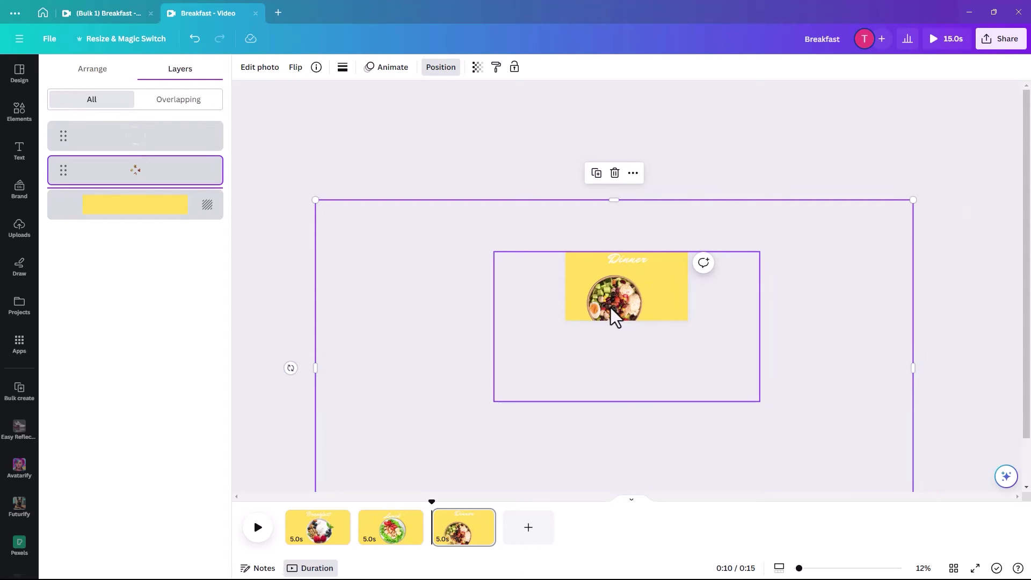
drag(886, 281, 891, 262)
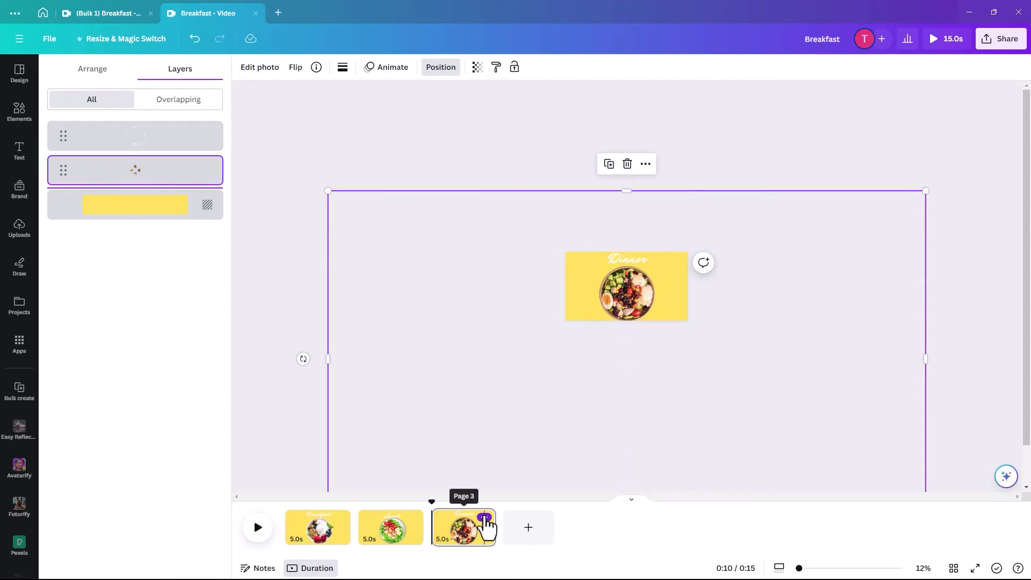
Step: Duplicate the Dinner page and, on the copy, rotate the labels image so Snacks reads upright, enlarging it slightly and centring it
click(484, 518)
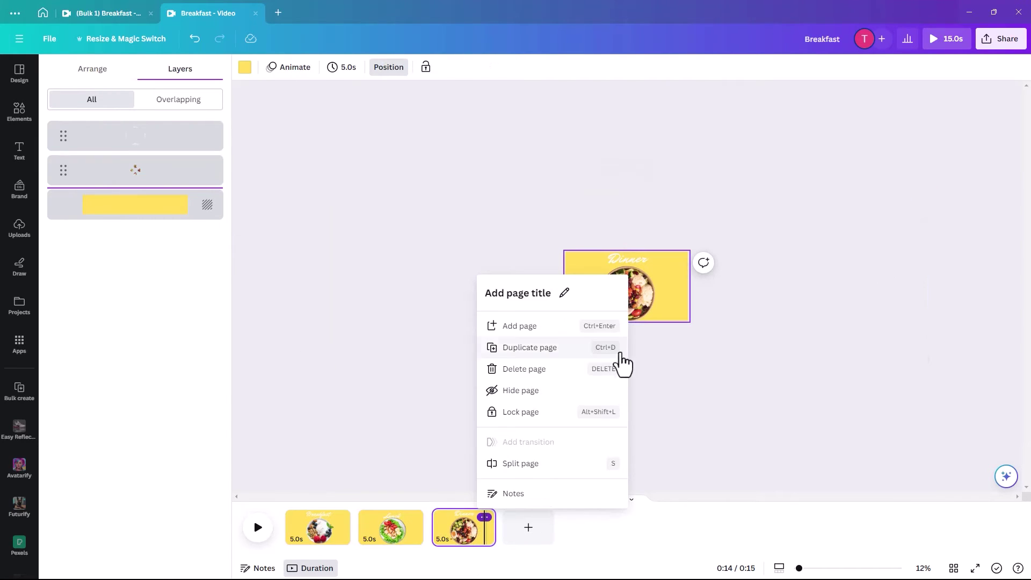
click(550, 349)
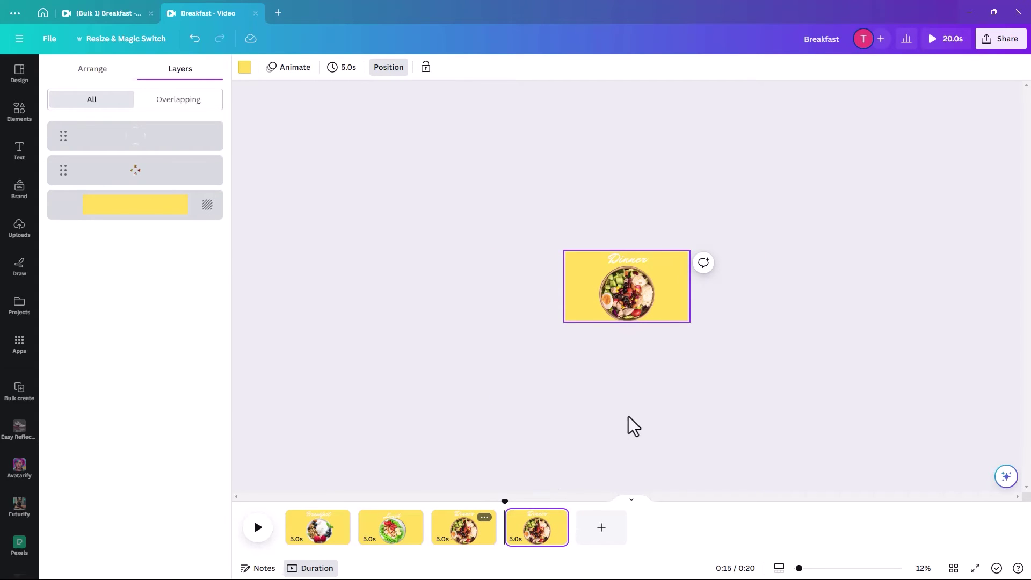
click(630, 294)
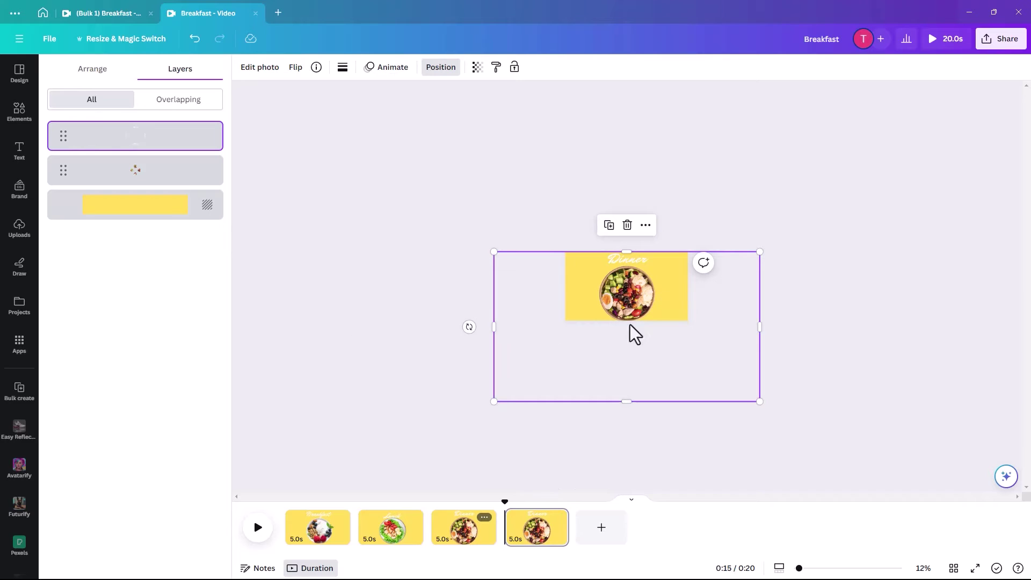
drag(475, 314, 624, 229)
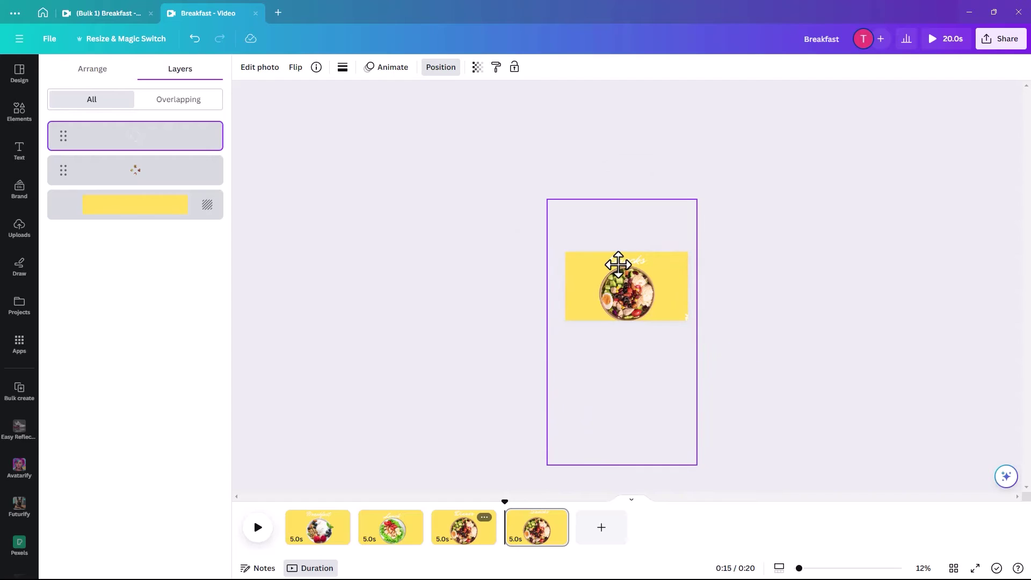
drag(618, 264, 619, 265)
drag(698, 200, 703, 190)
drag(668, 271, 665, 275)
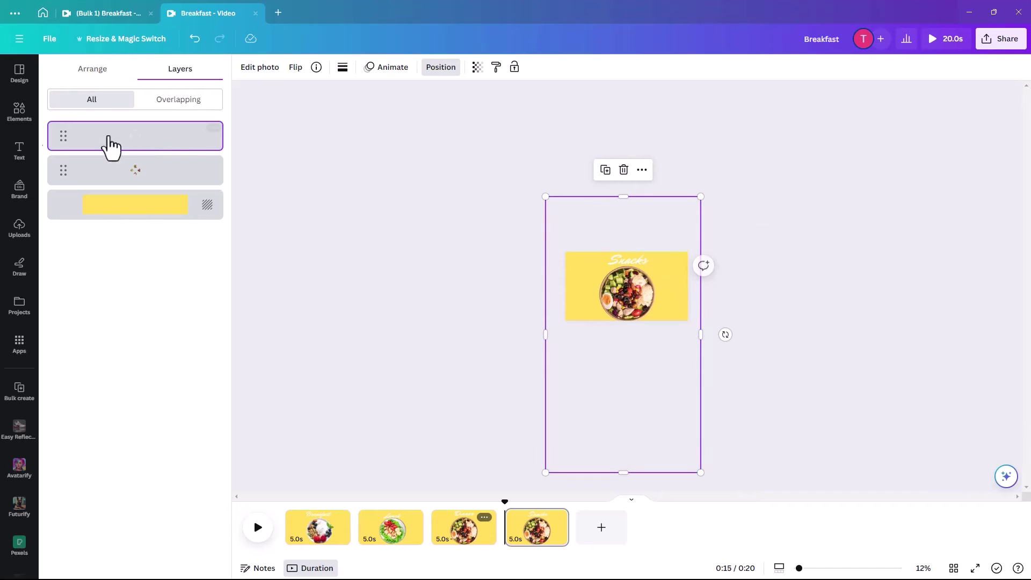
Step: Select the meals image in the layer list and rotate it so the heart-shaped snack bowl sits upright and centred under the Snacks label
click(138, 189)
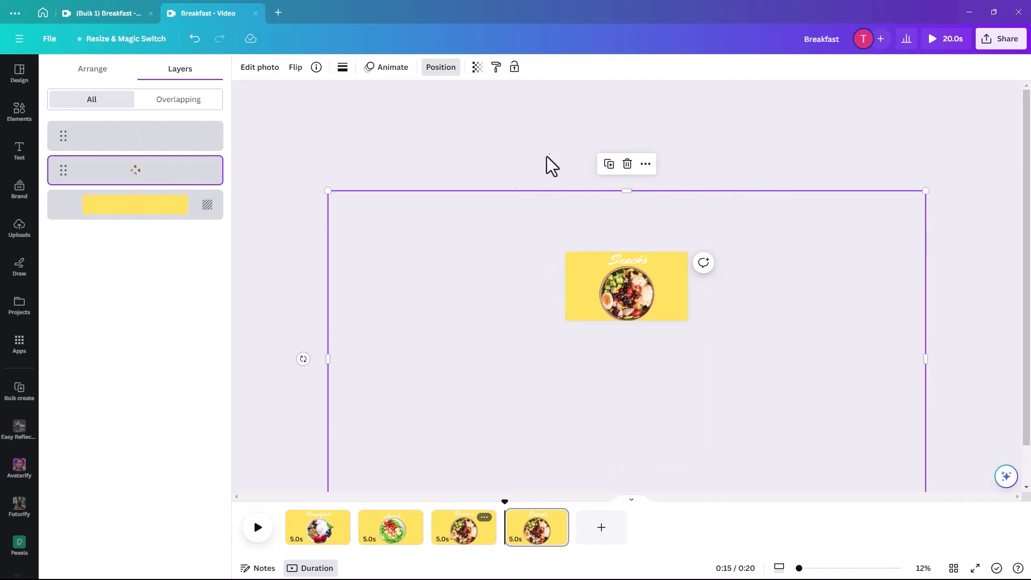
drag(302, 358, 629, 507)
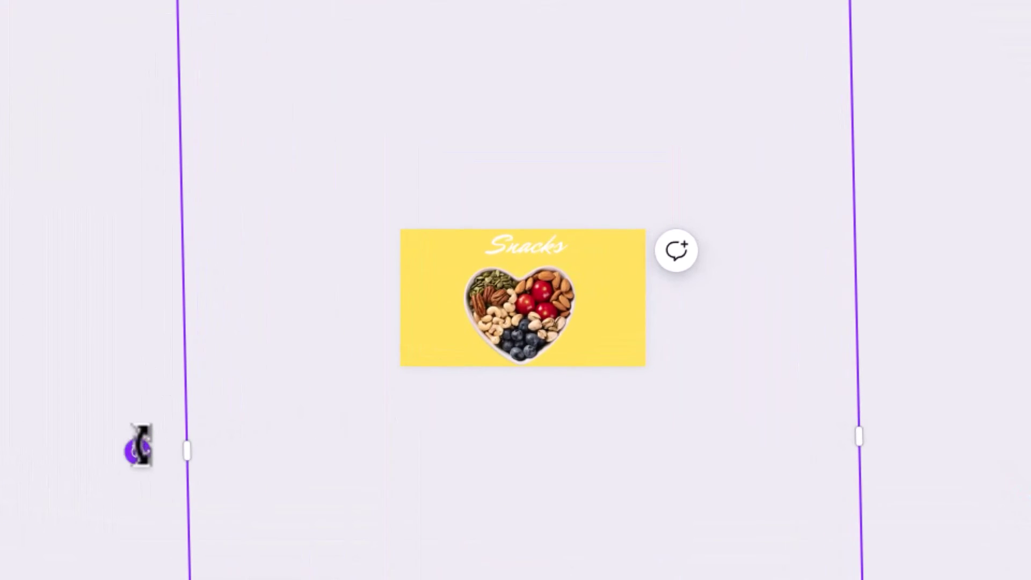
drag(141, 446, 144, 439)
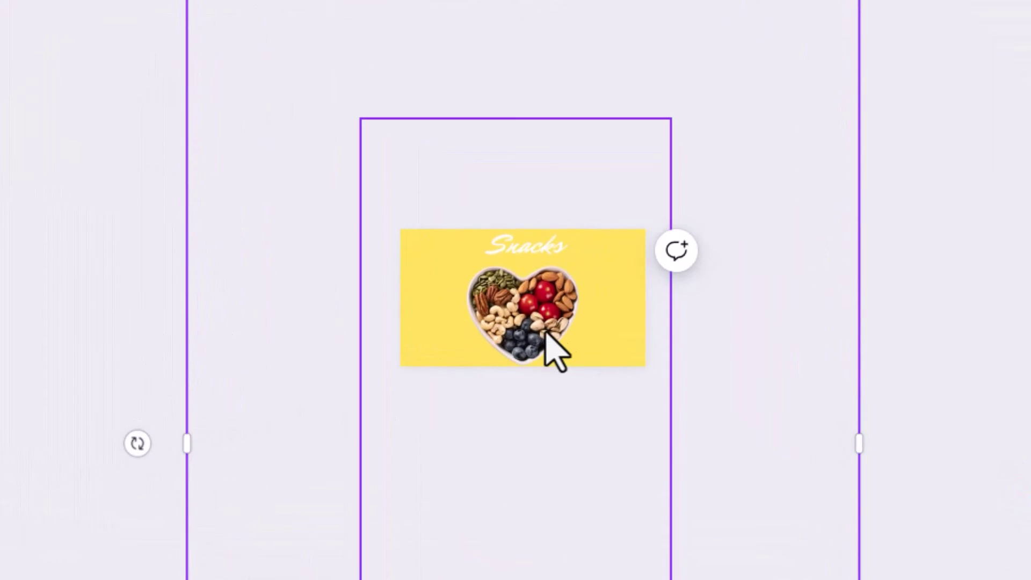
drag(558, 345, 548, 325)
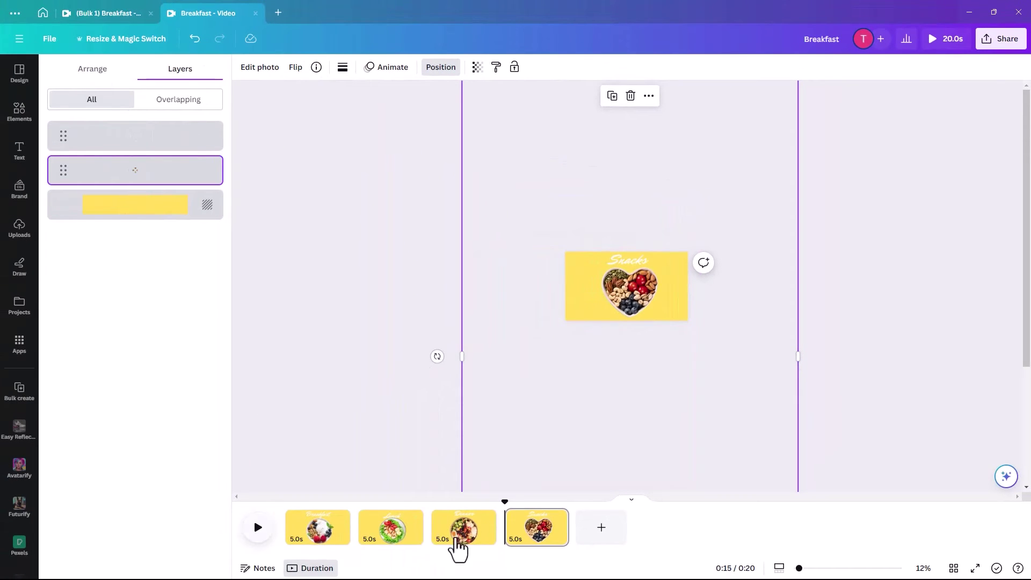
Step: Change the Lunch page's background to light turquoise from the default solid colors
click(369, 514)
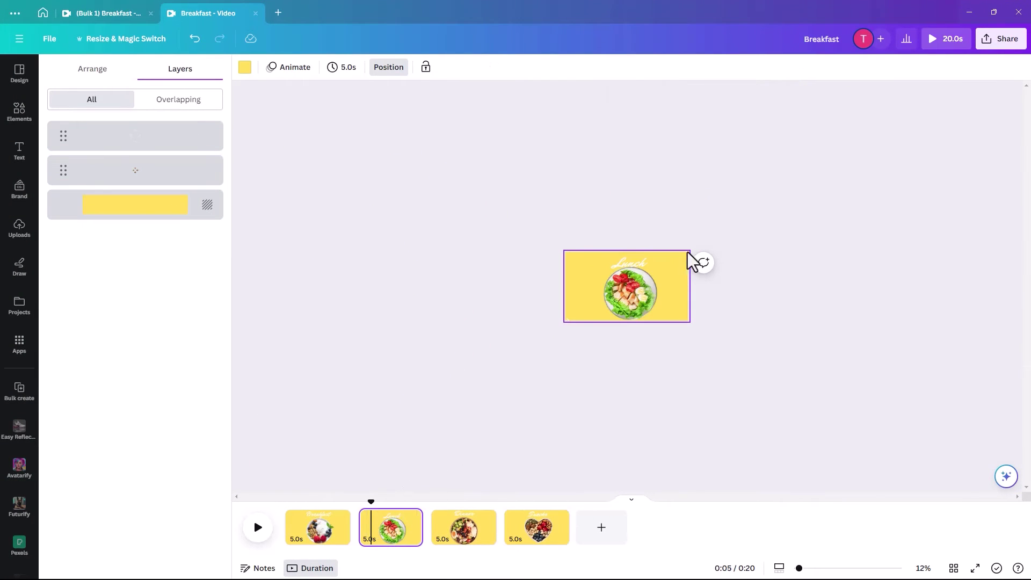
click(686, 271)
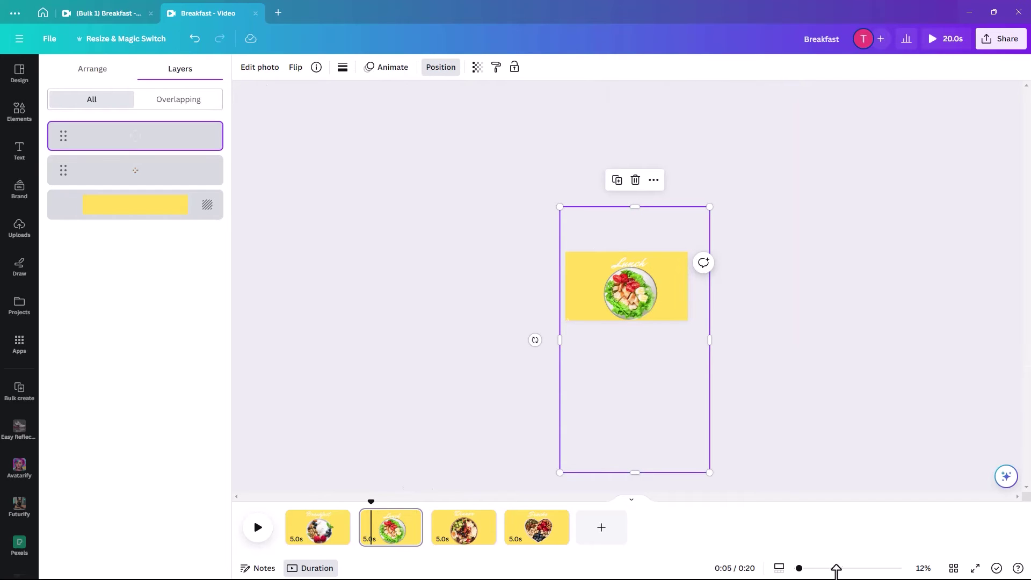
drag(799, 569, 840, 569)
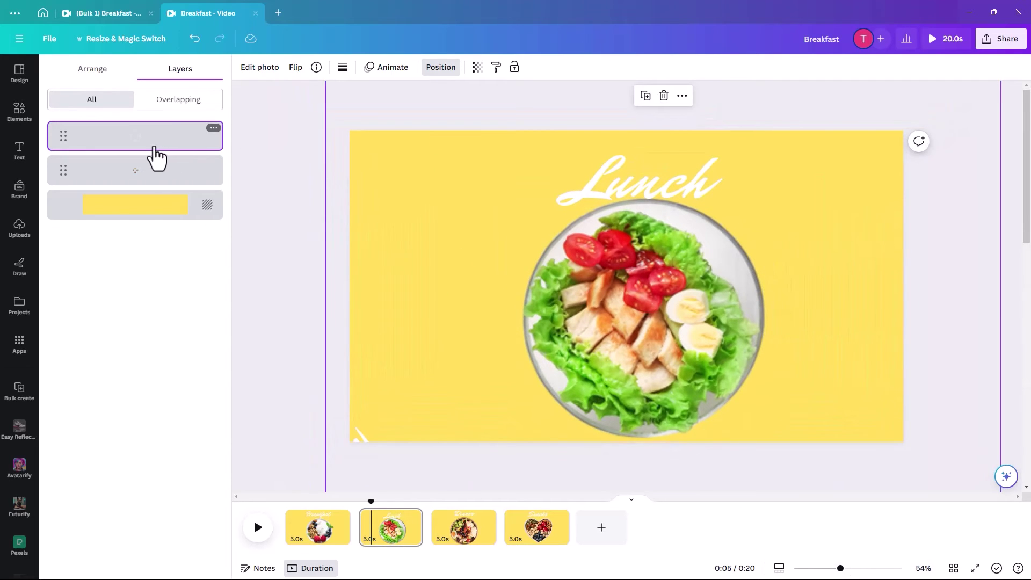
click(147, 217)
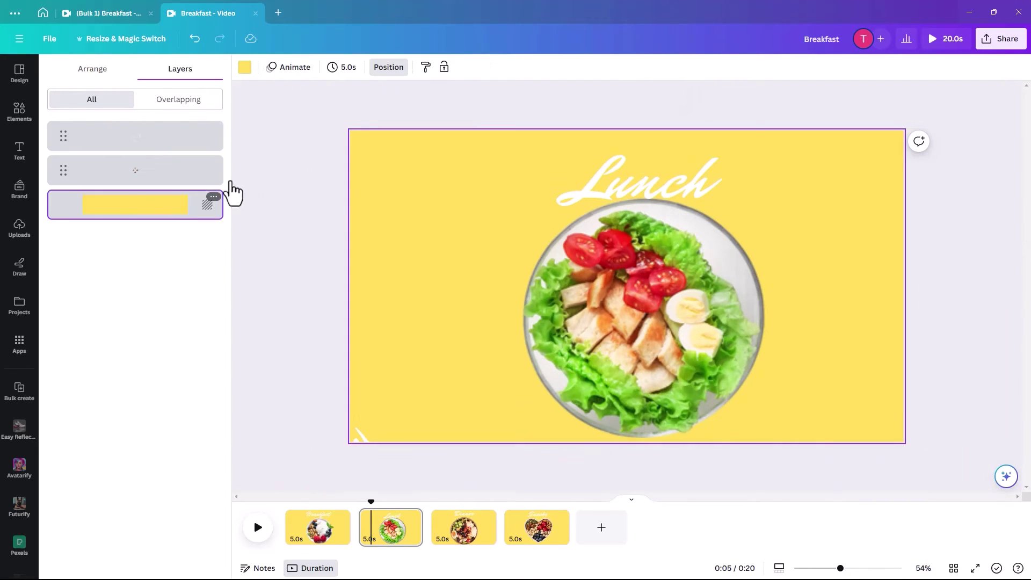
click(245, 66)
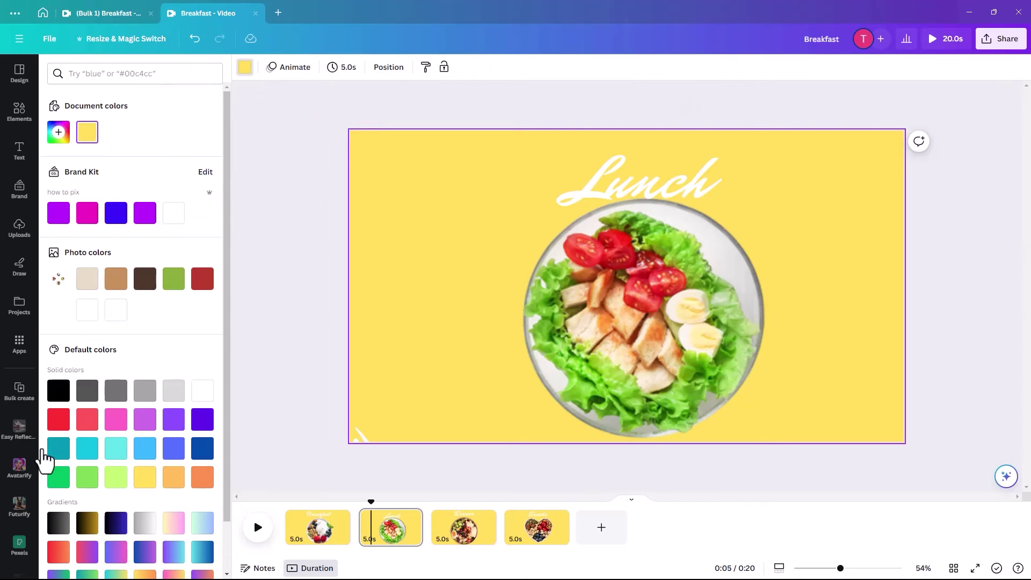
click(115, 448)
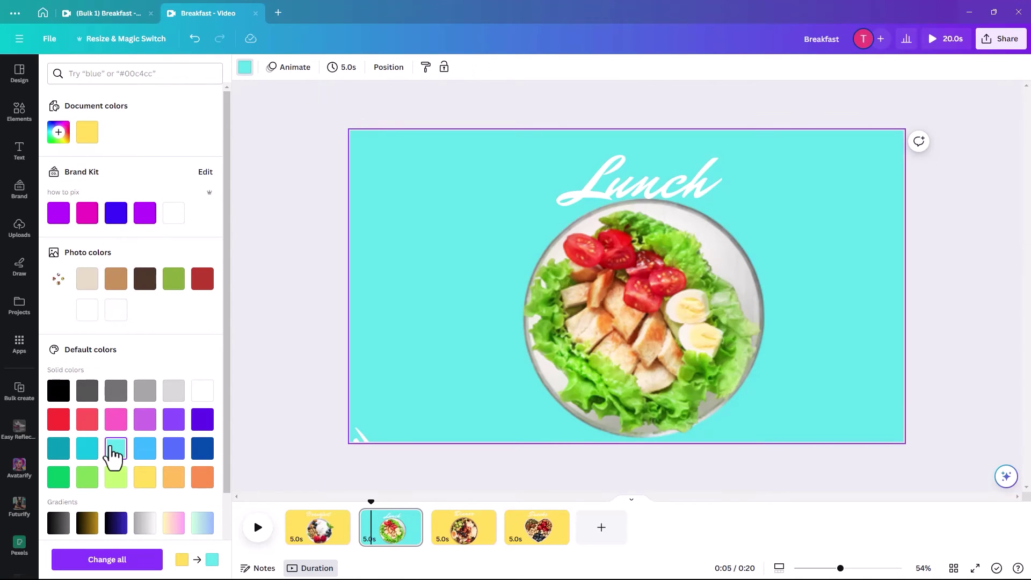
Step: Try red and purple backgrounds on the Dinner page and settle on pink
click(455, 529)
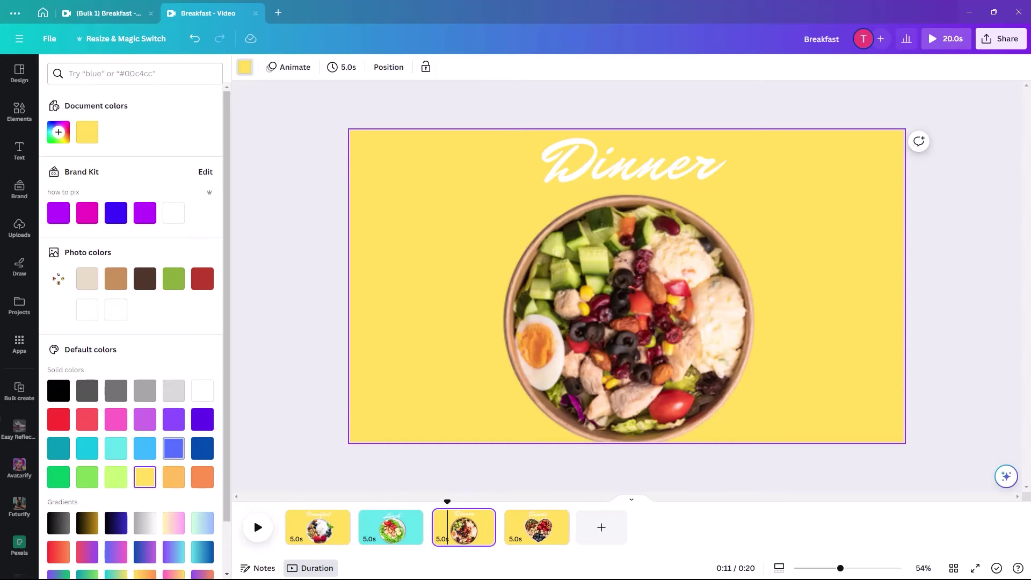
click(88, 431)
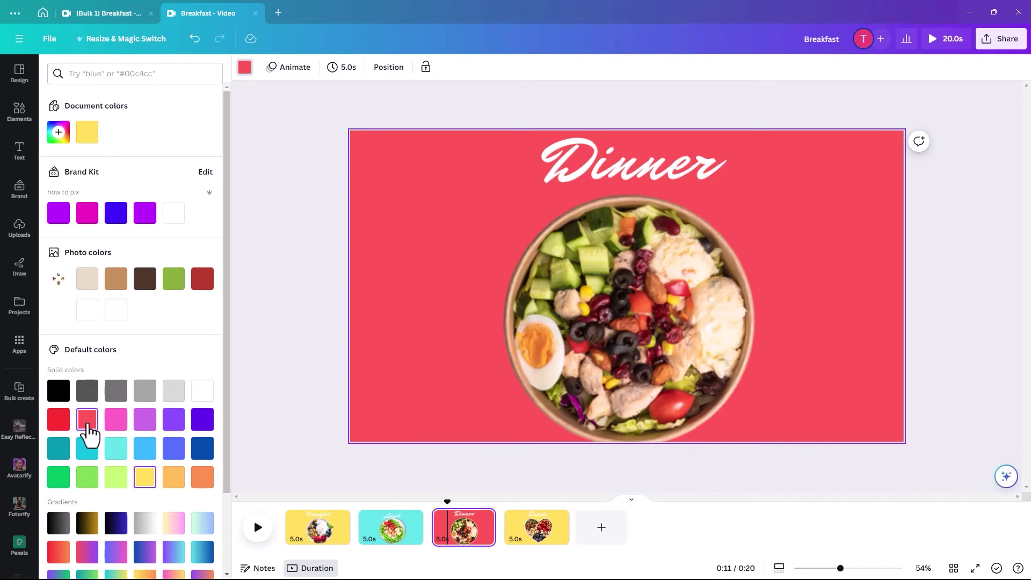
click(115, 422)
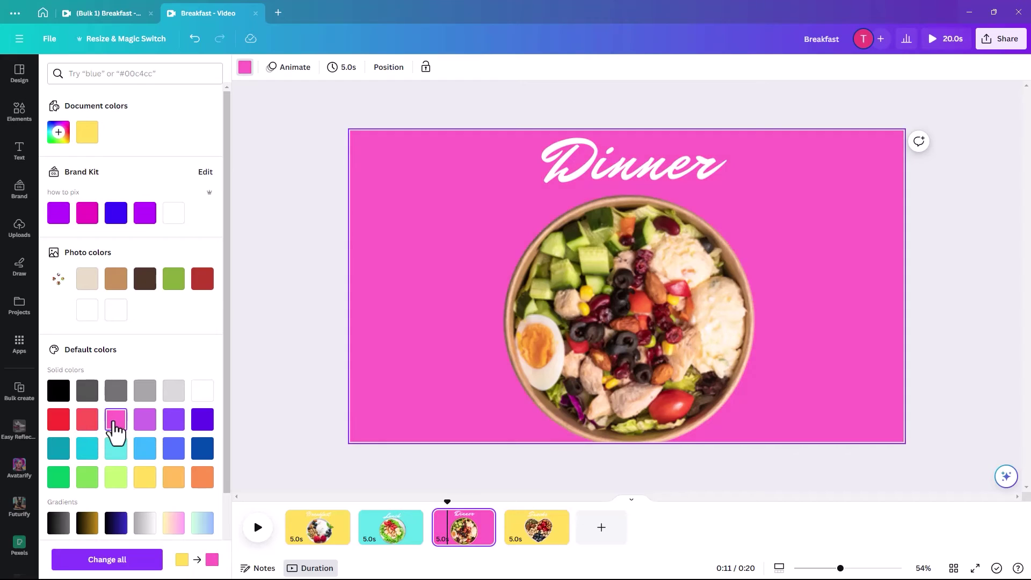
click(142, 425)
click(116, 423)
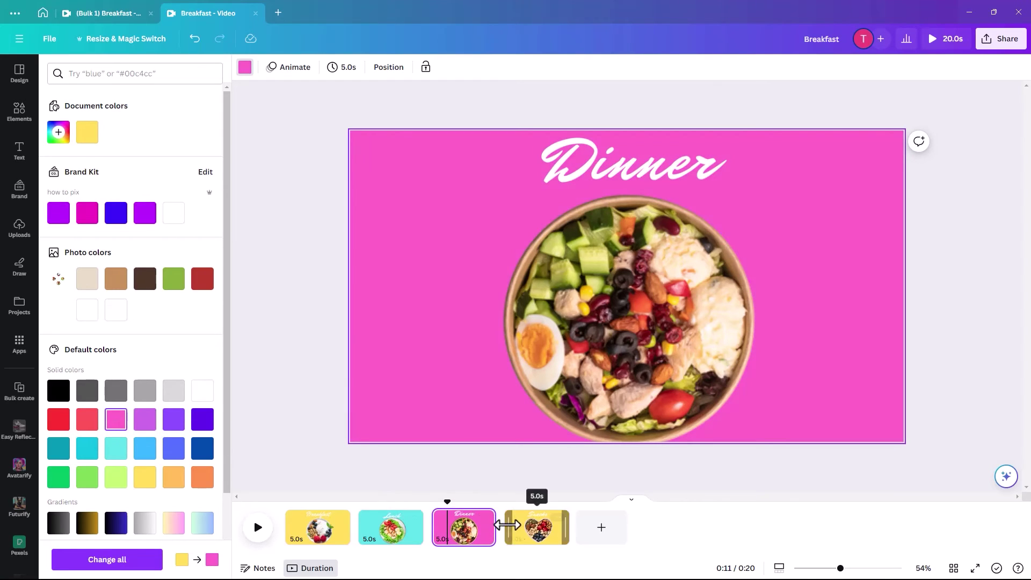
Step: Change the Snacks page's background to orange from the default solid colors
click(516, 531)
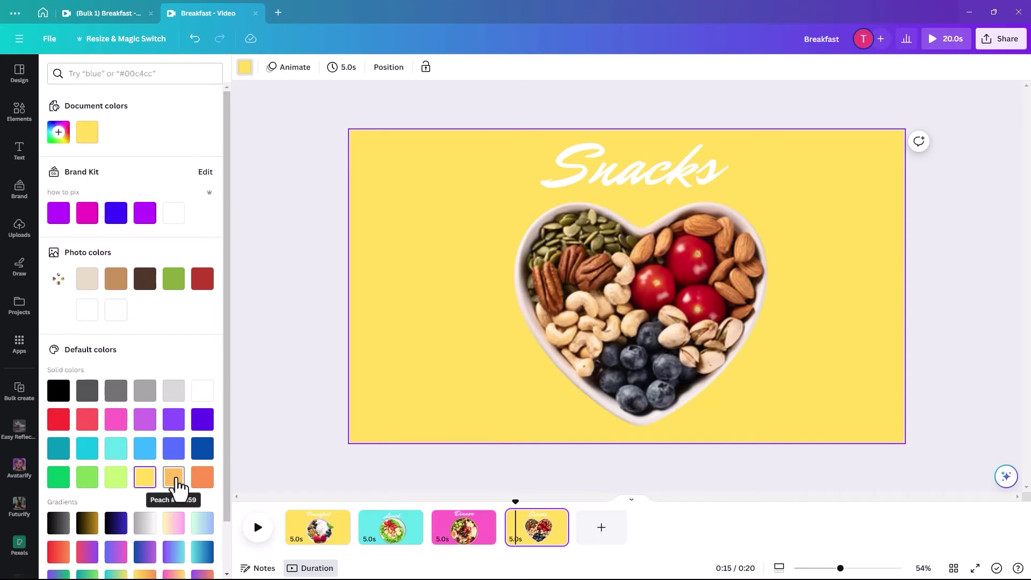
click(203, 478)
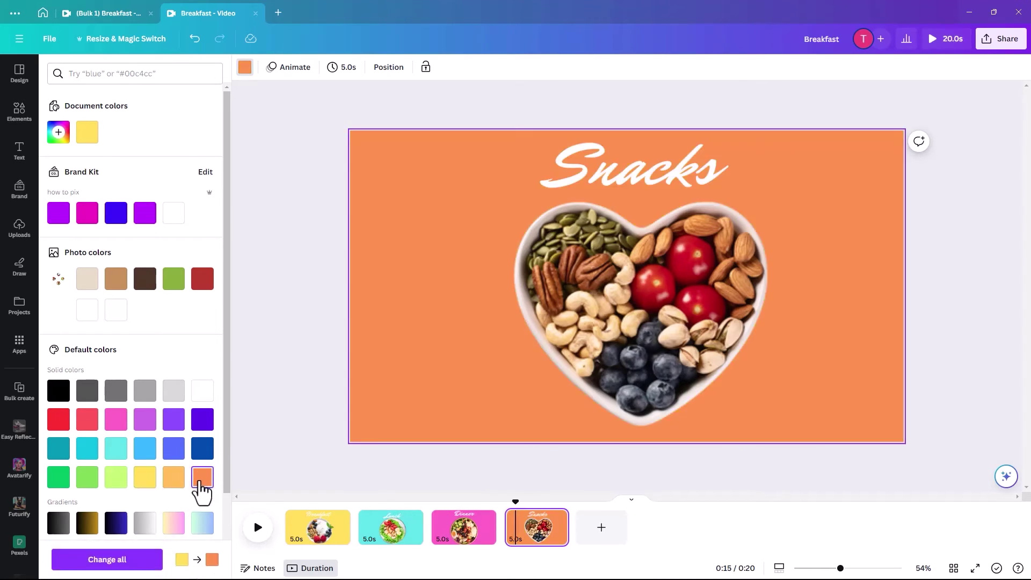
click(239, 426)
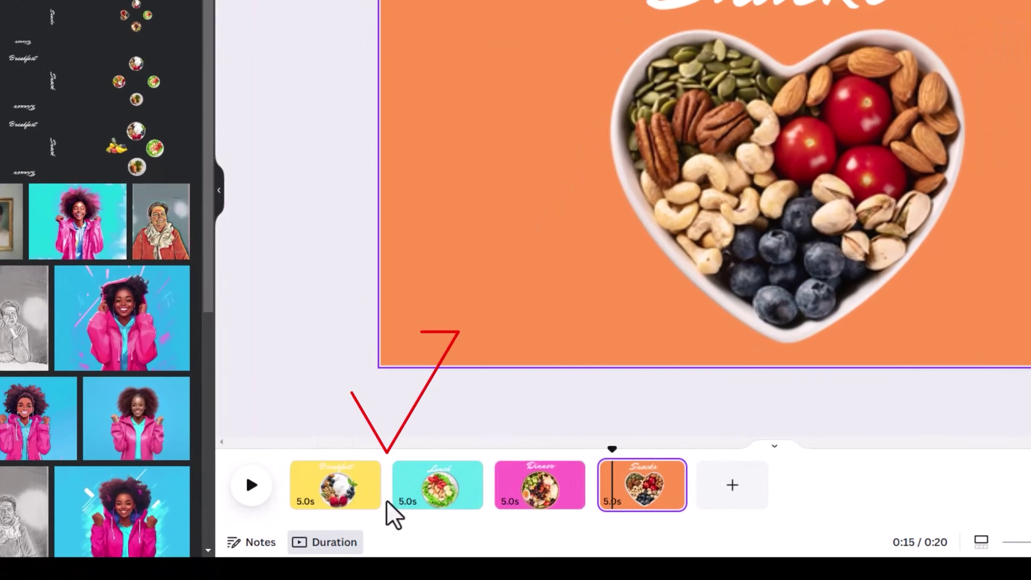
Step: Add a Match & Move transition between the Breakfast and Lunch pages with a duration of 1.5 seconds
mouse_move(361, 532)
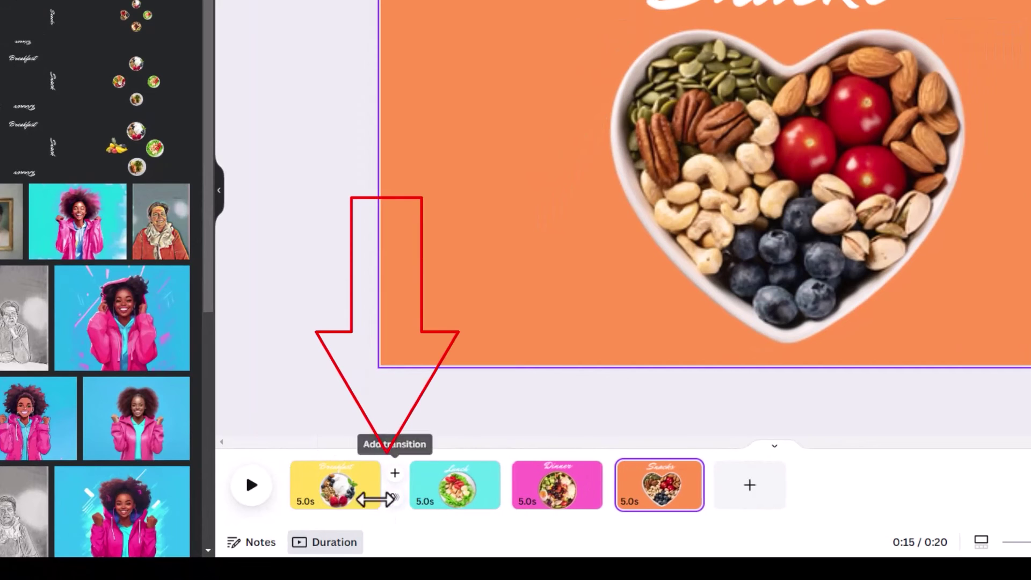
click(395, 498)
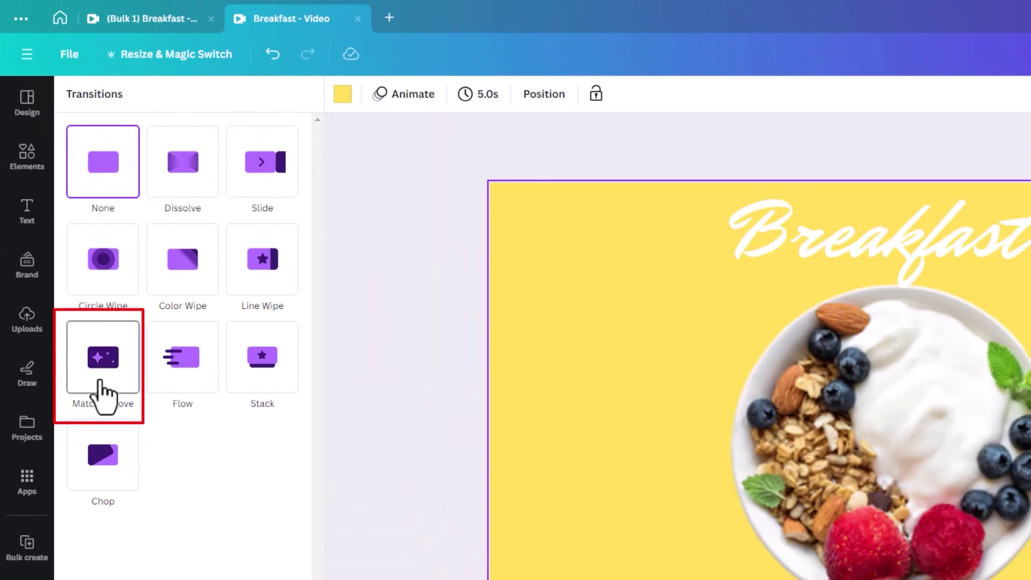
click(101, 382)
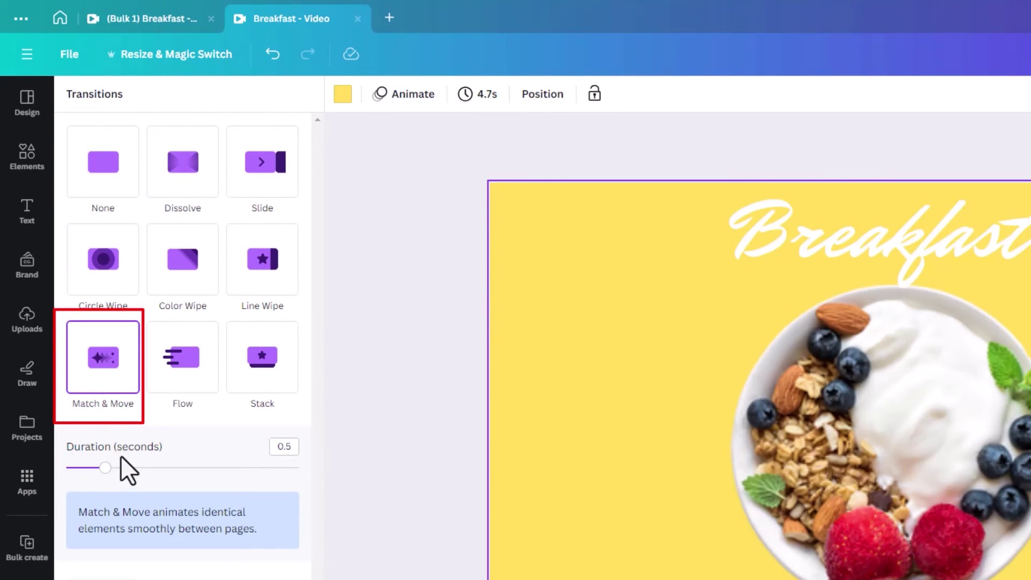
drag(104, 468, 203, 468)
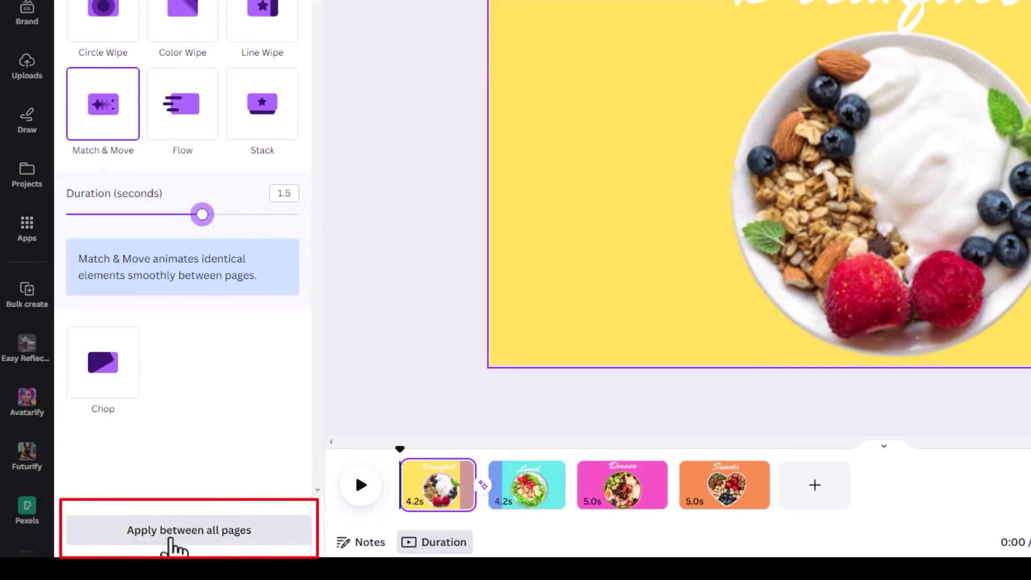
Step: Apply the 1.5-second Match & Move transition between all pages and play the video to preview it
click(175, 545)
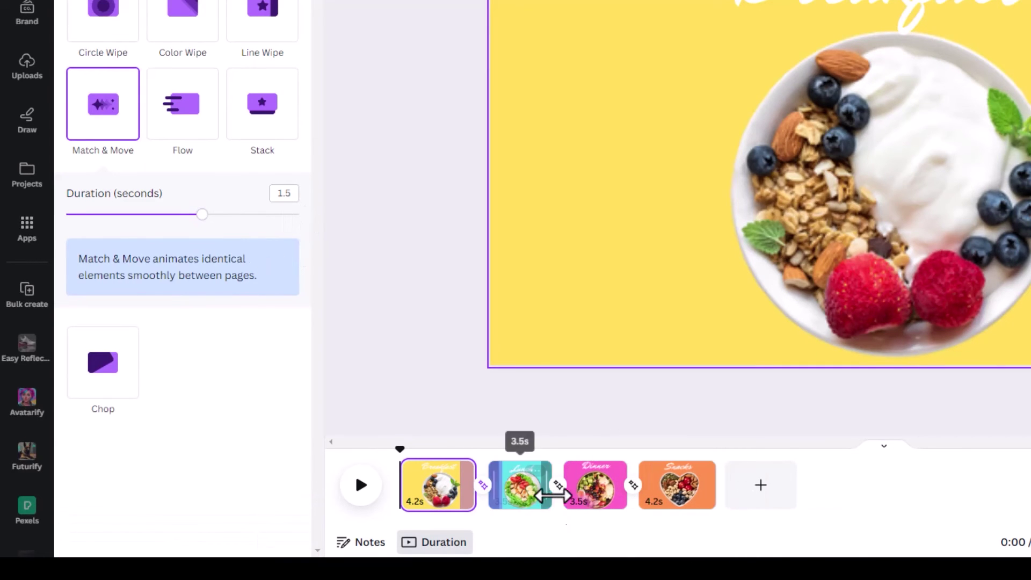
click(548, 488)
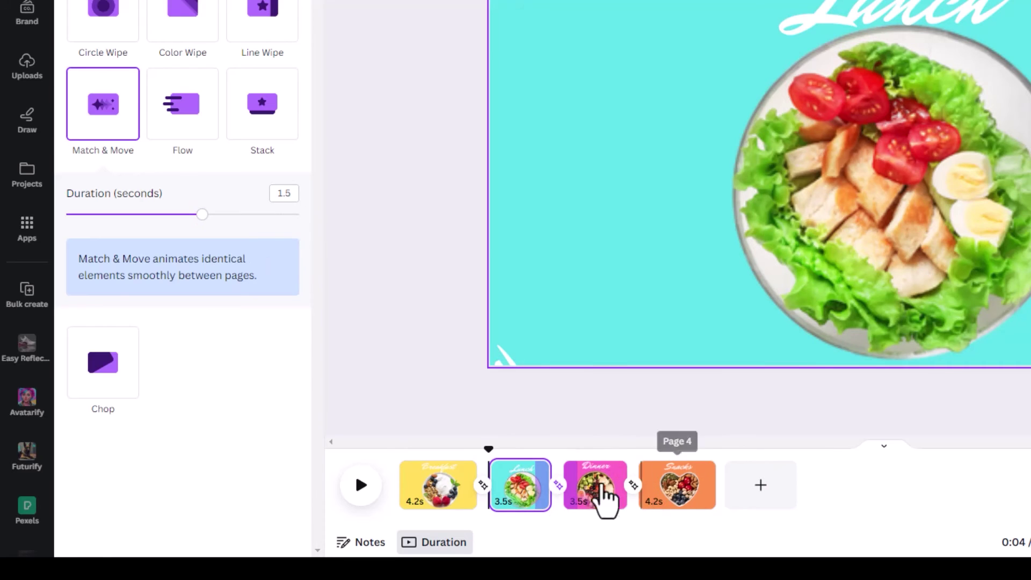
click(626, 490)
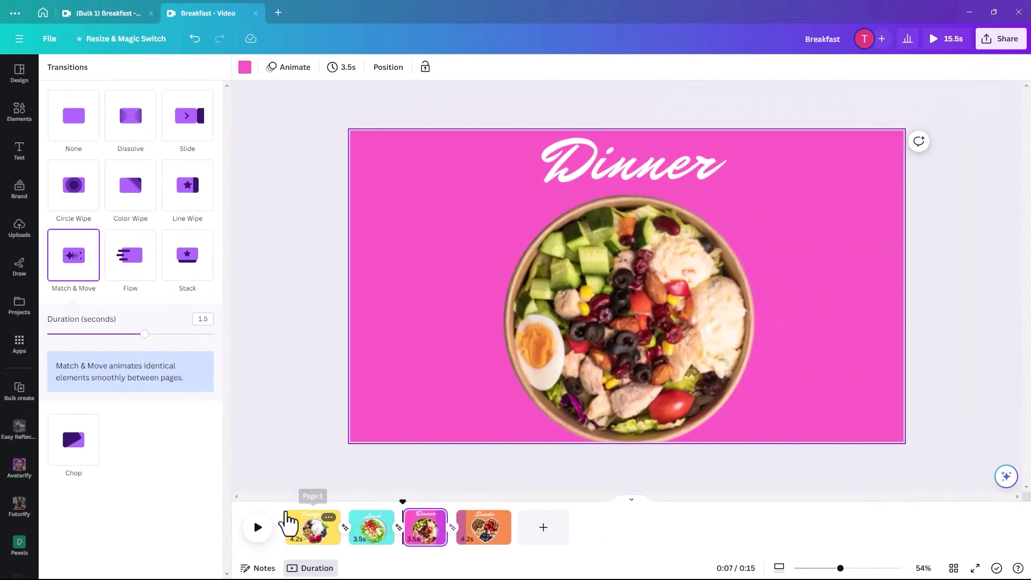
click(262, 527)
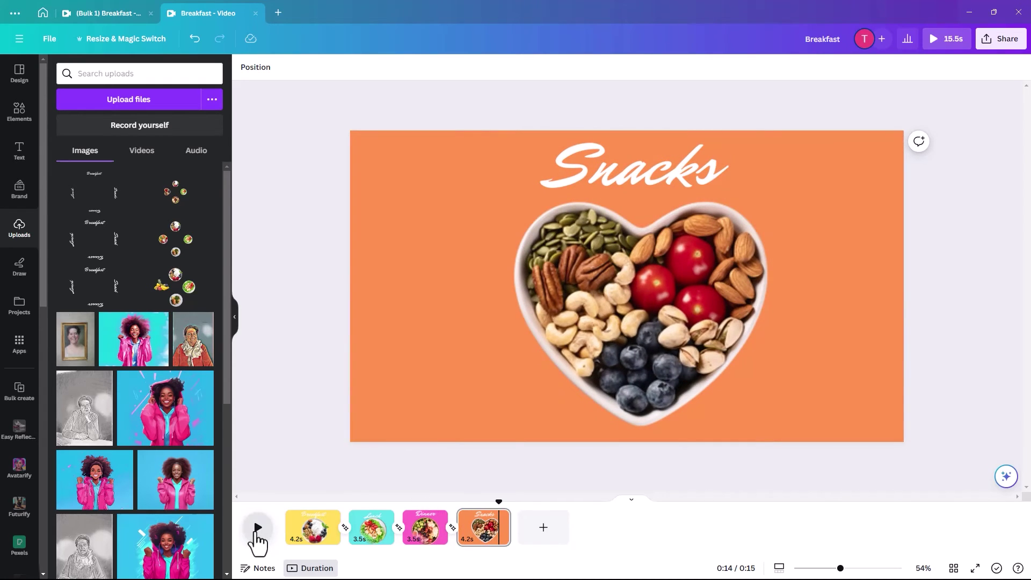
click(257, 532)
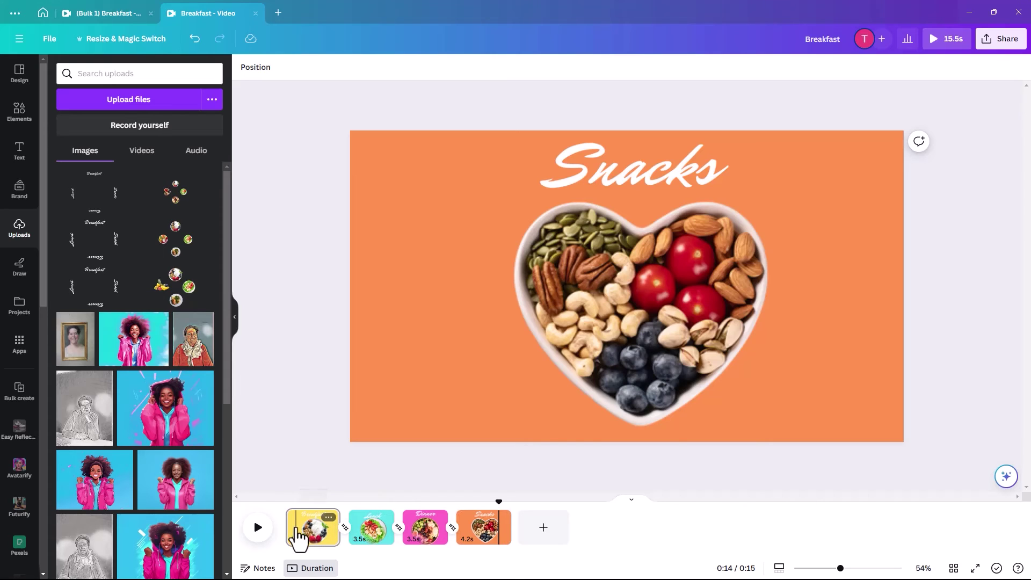
Step: Duplicate the yellow Breakfast page at the start of the video
click(299, 527)
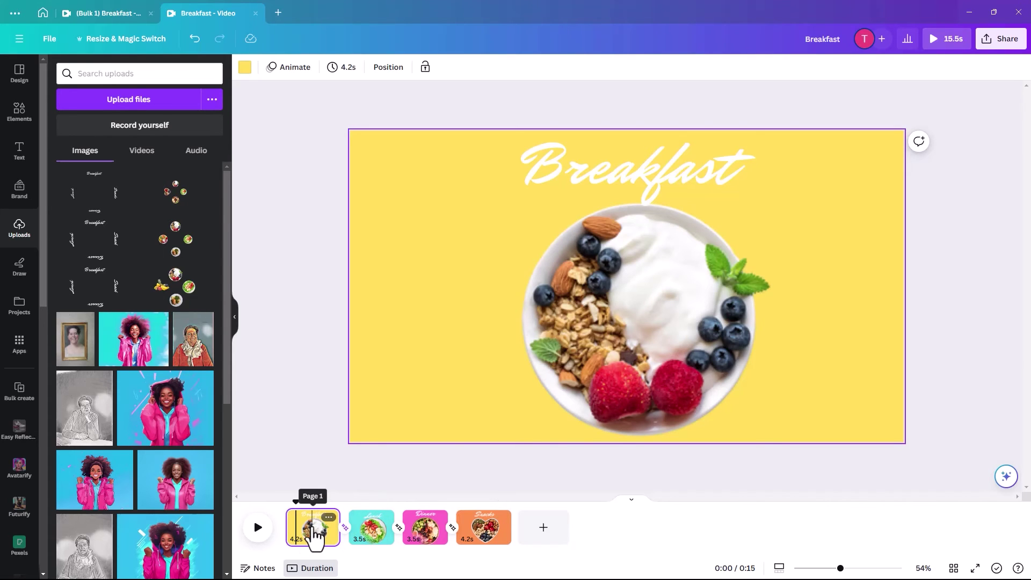
click(329, 518)
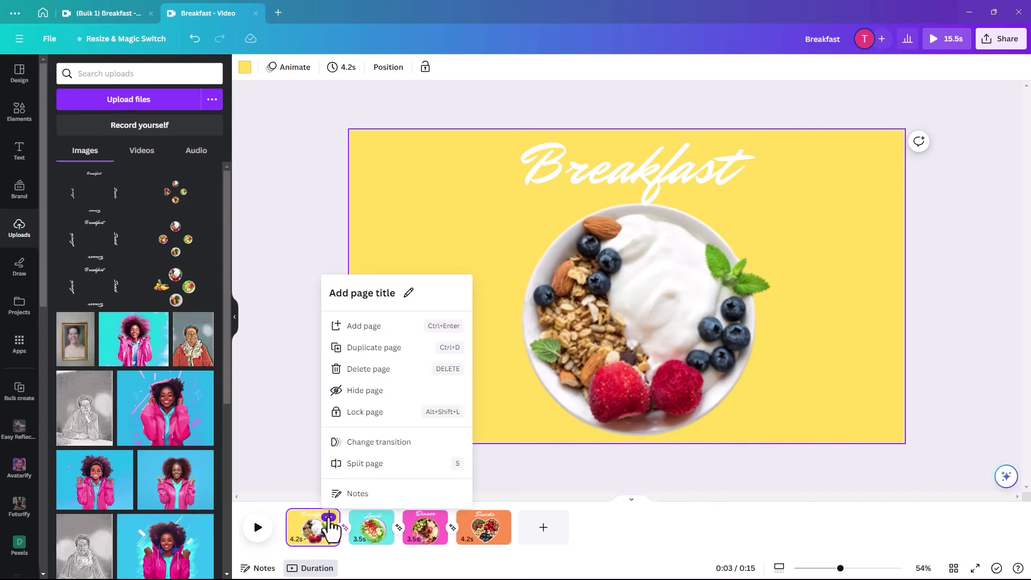
key(ctrl+d)
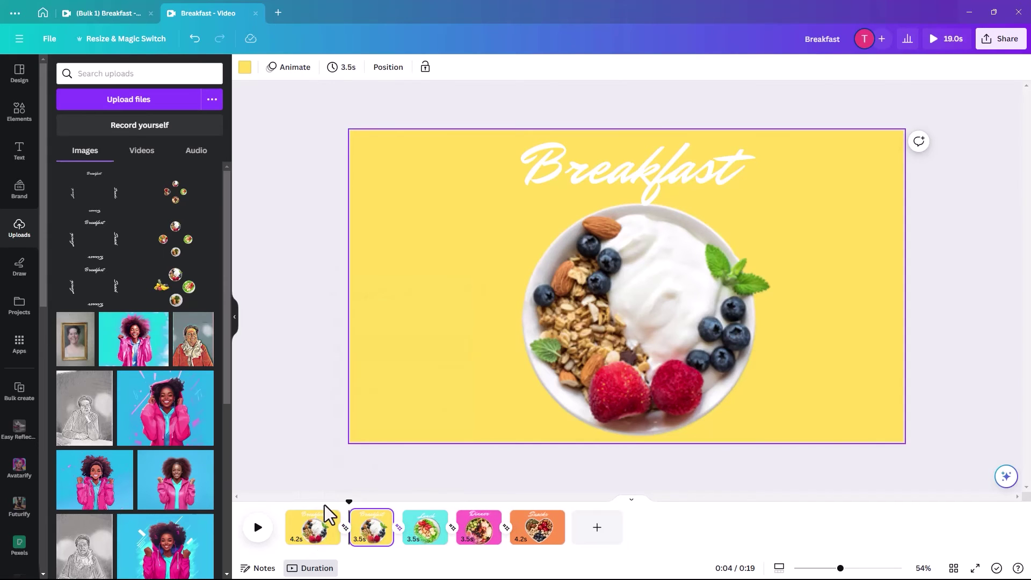
Step: Delete the Breakfast label and the yogurt bowl image from the first page, leaving the plain yellow background
click(588, 297)
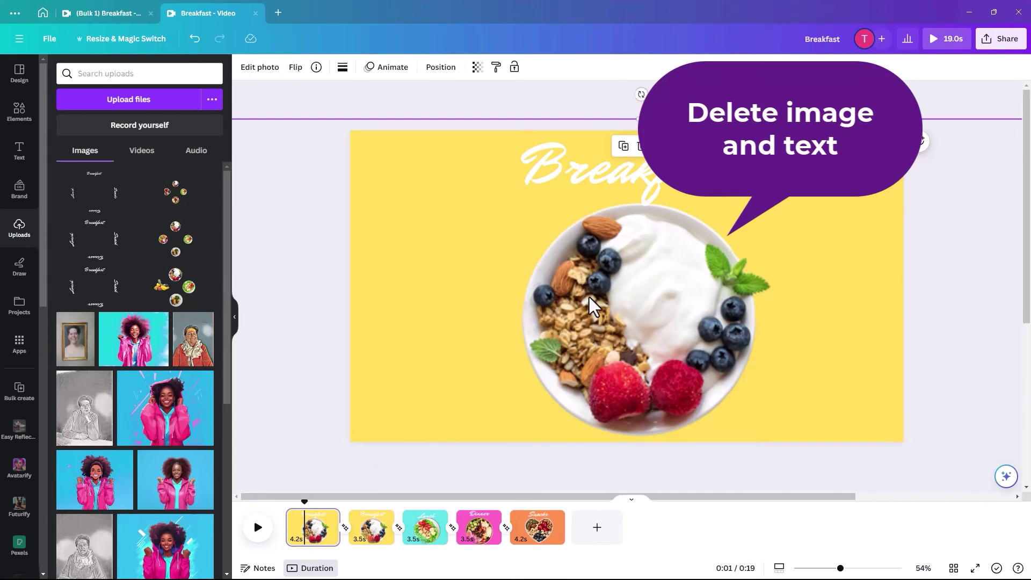
key(Delete)
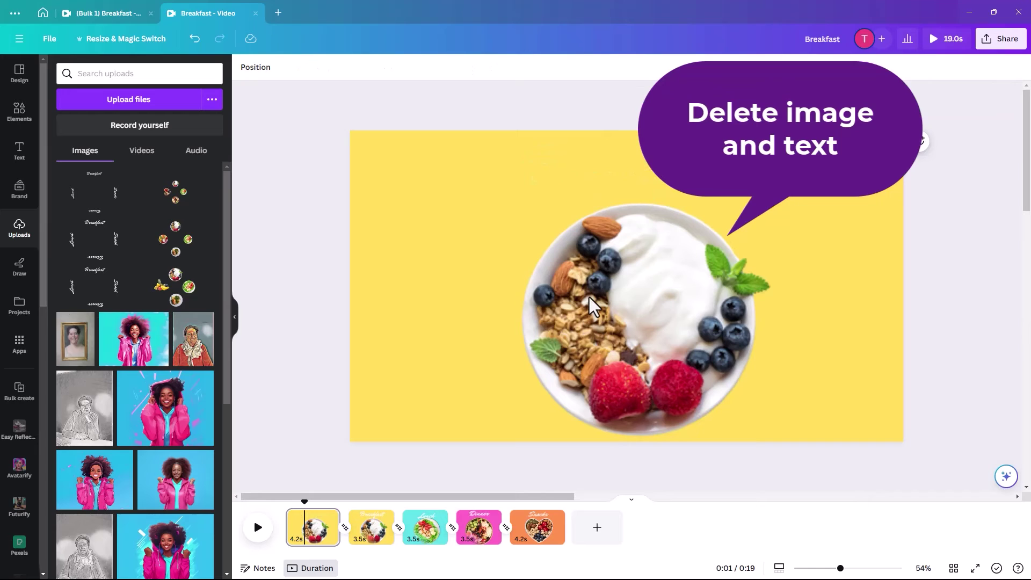
click(588, 297)
key(Delete)
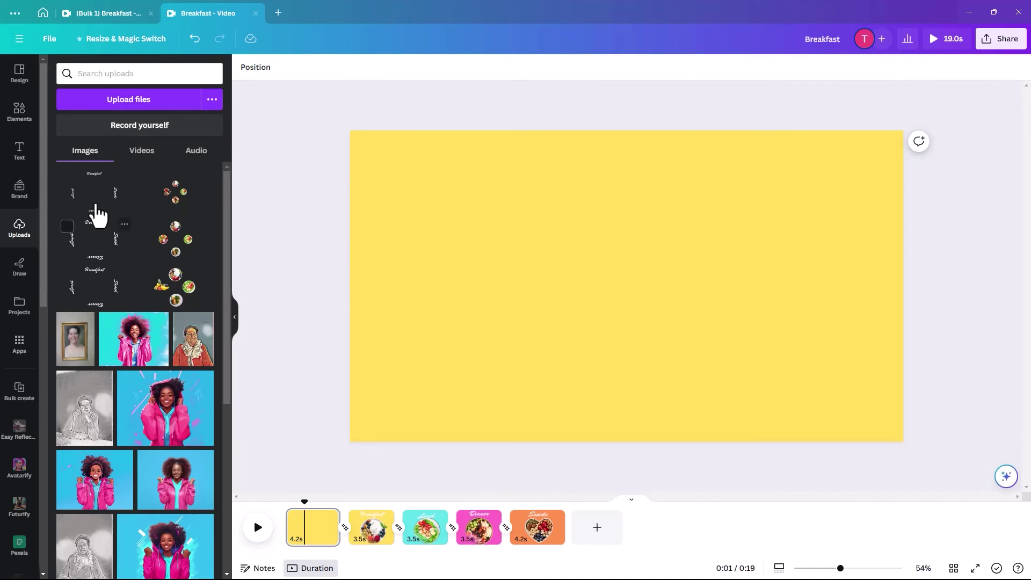
Step: Search the photo elements for "healthy background"
click(19, 112)
click(108, 74)
double_click(106, 73)
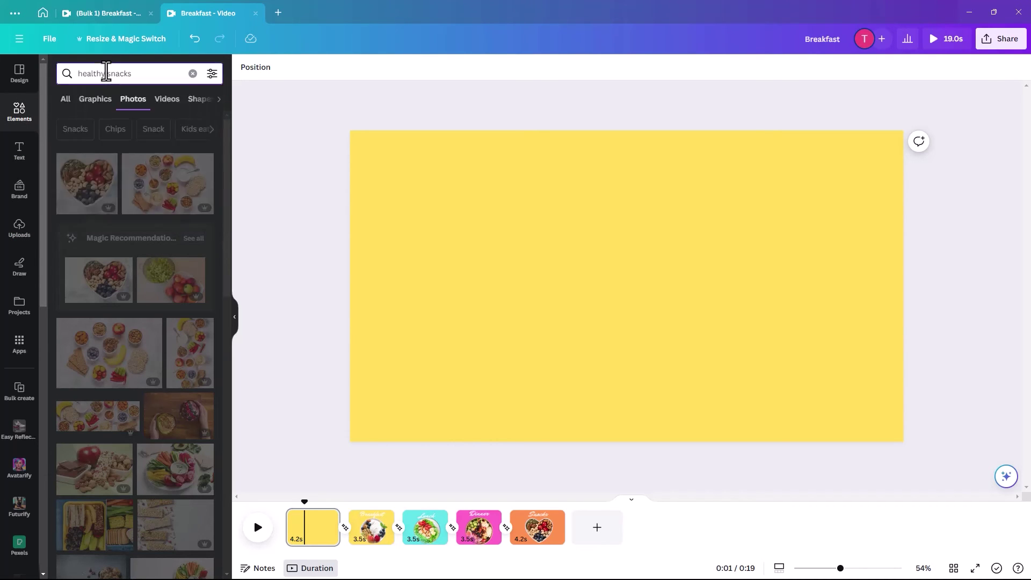
text(background)
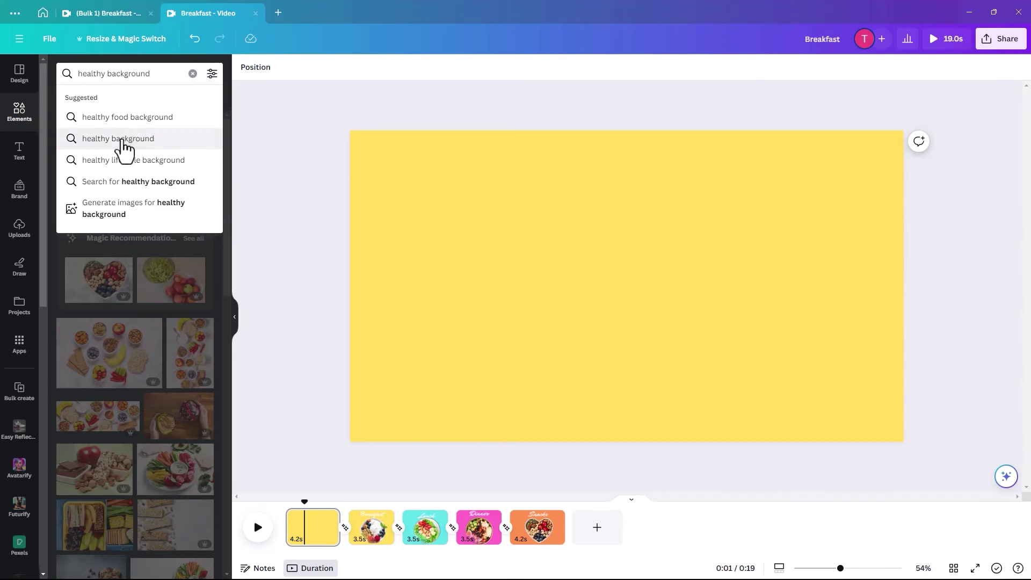
click(120, 140)
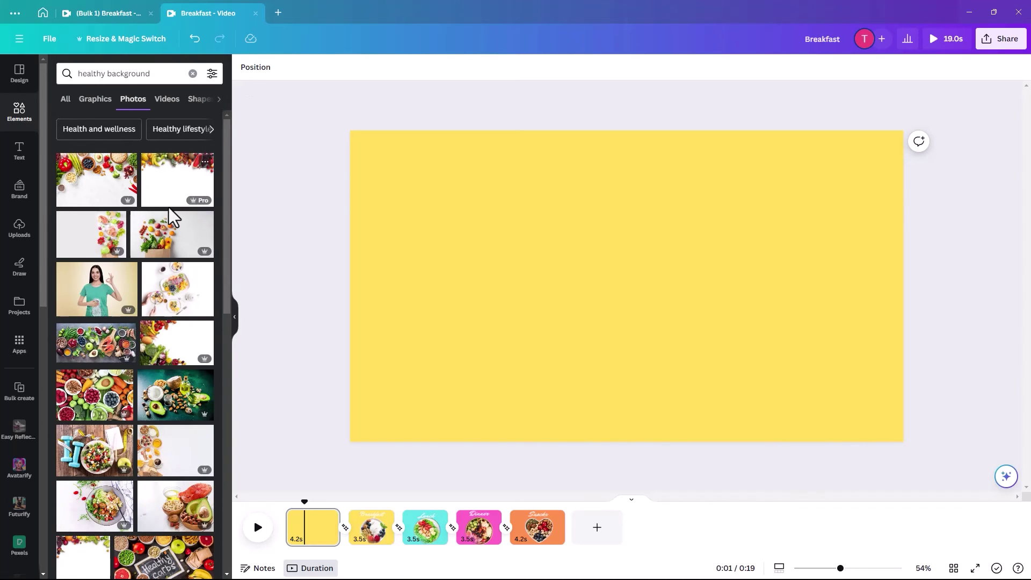
Step: Try the white breakfast-foods photo and the Meal Plan photo on the first page, deleting each one
scroll(161, 247, down, 3)
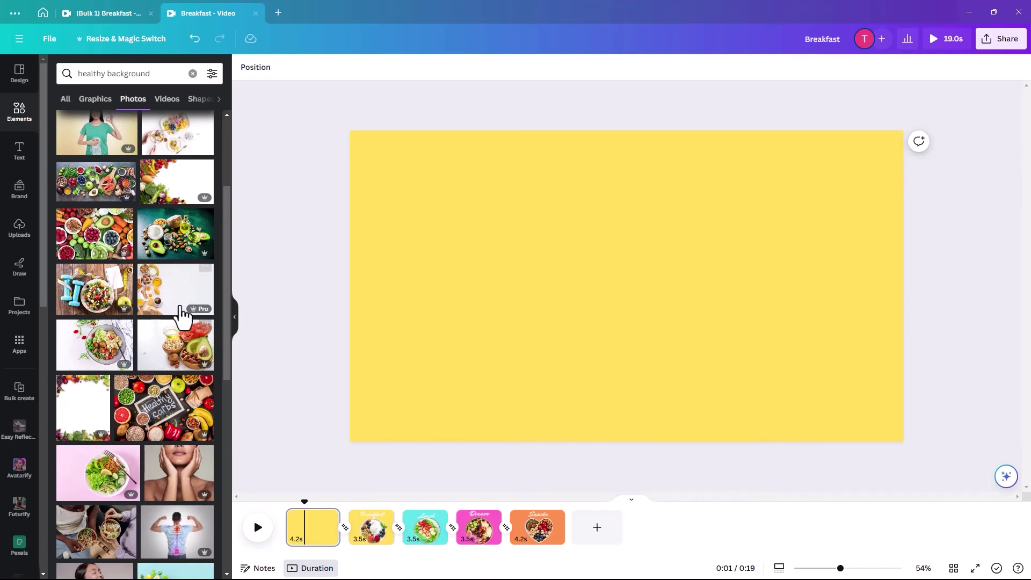
click(178, 290)
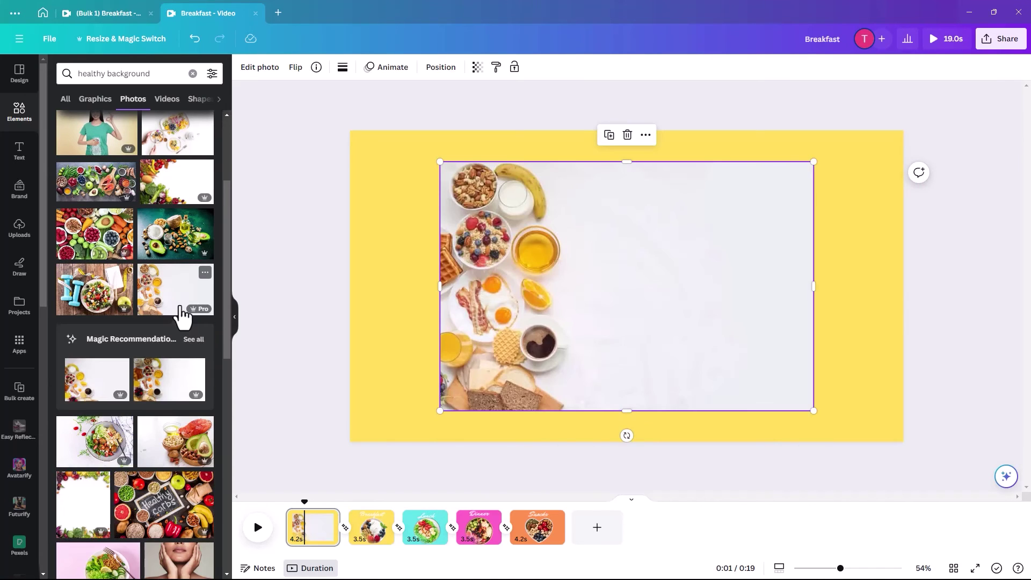
key(Delete)
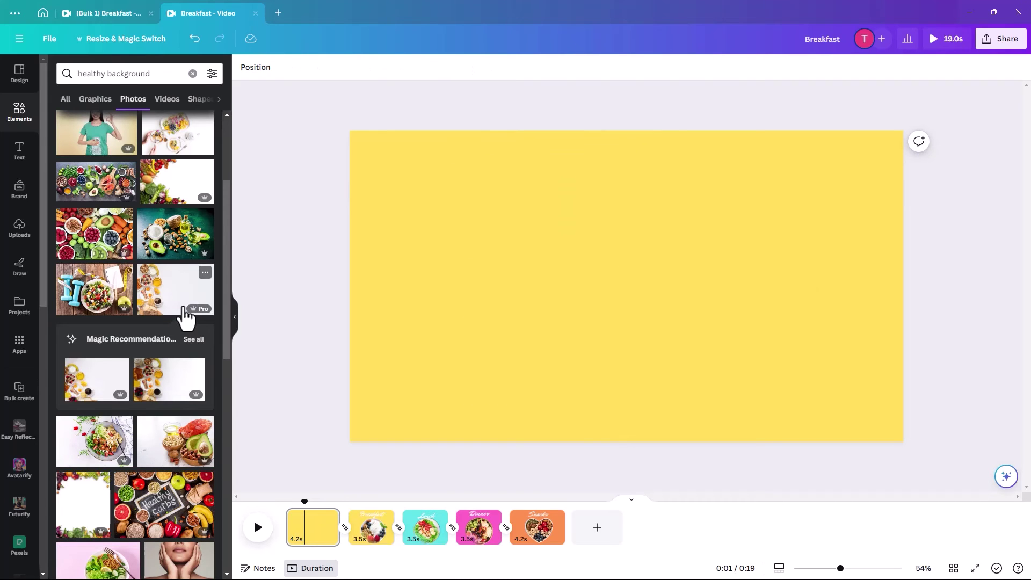
scroll(132, 389, down, 3)
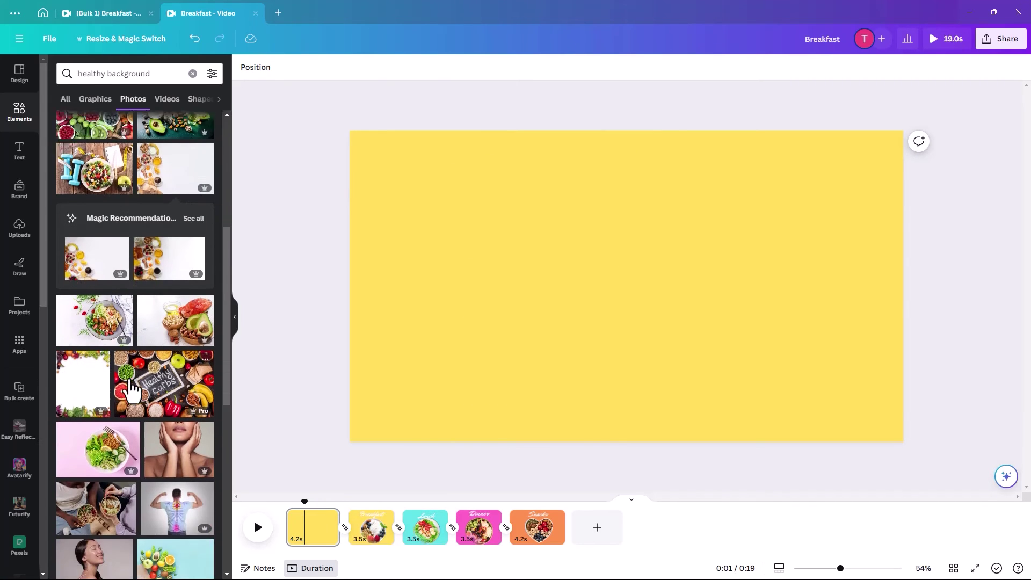
scroll(132, 390, down, 5)
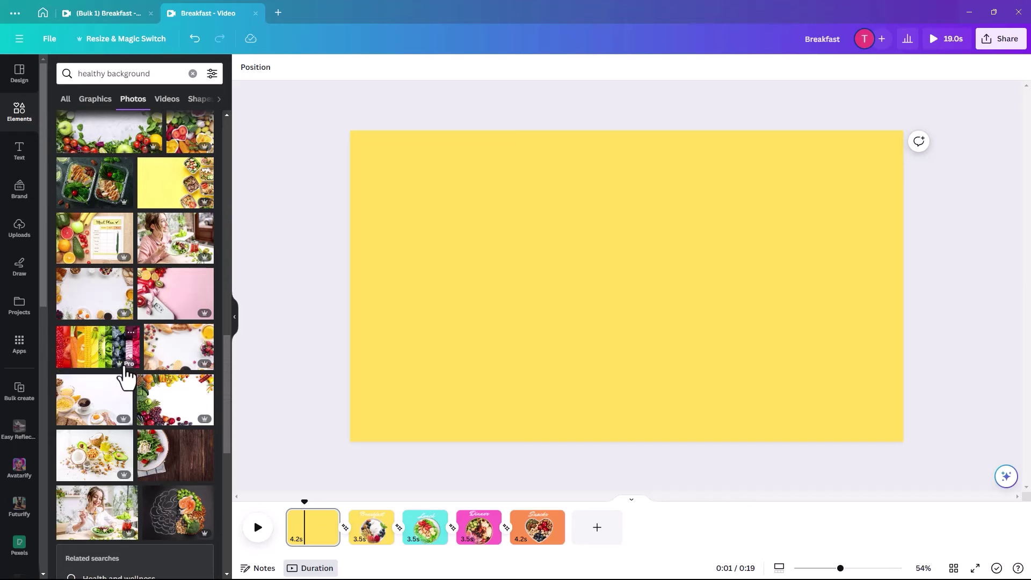
click(85, 239)
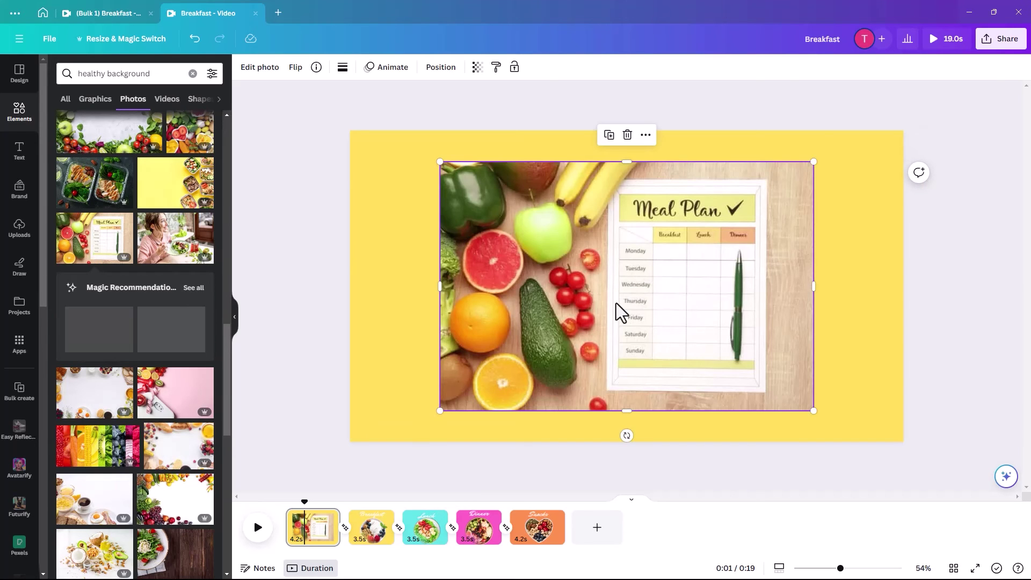
drag(609, 303, 518, 280)
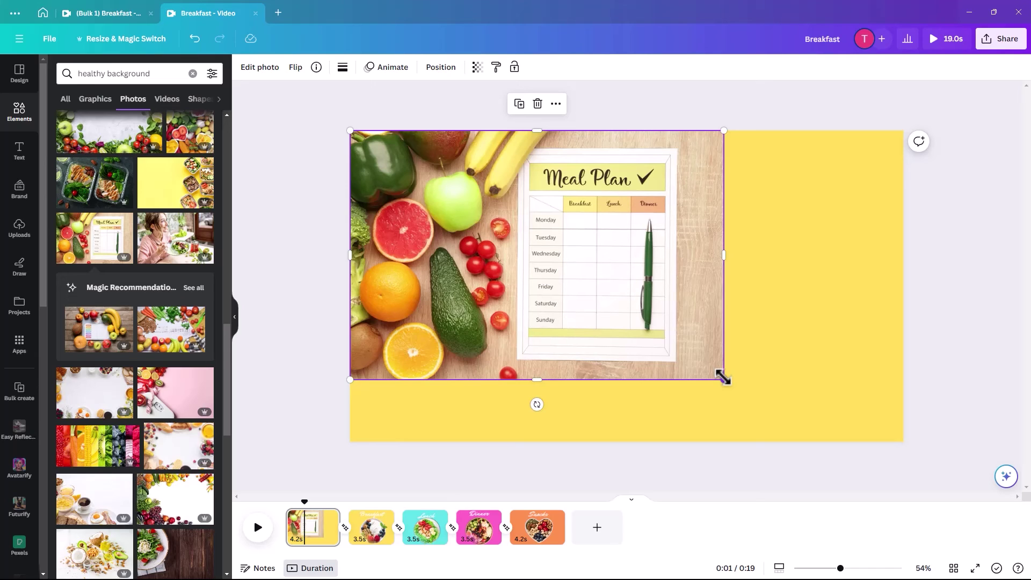
mouse_move(722, 379)
mouse_down()
mouse_move(950, 484)
mouse_move(911, 453)
mouse_move(723, 370)
mouse_up()
key(Delete)
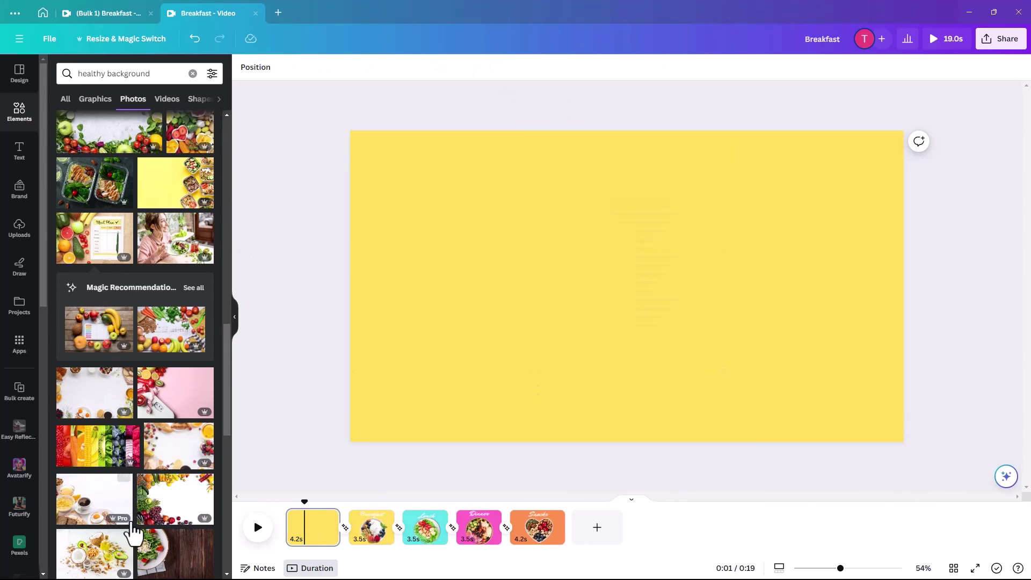
Step: Add the photo of fruit and vegetables framing a white area and enlarge it to cover the first page
click(163, 506)
drag(488, 352, 402, 327)
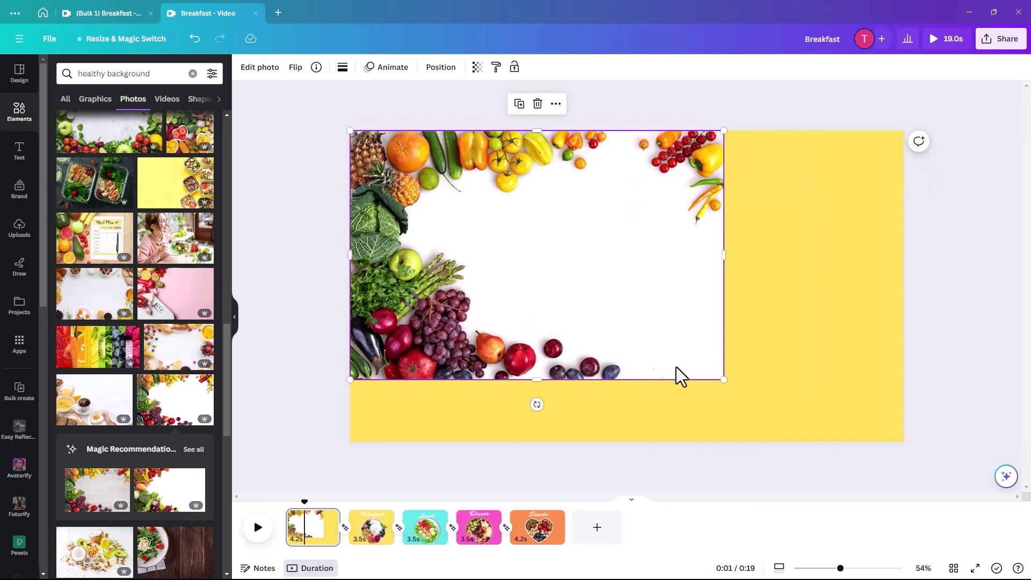
drag(724, 379, 931, 457)
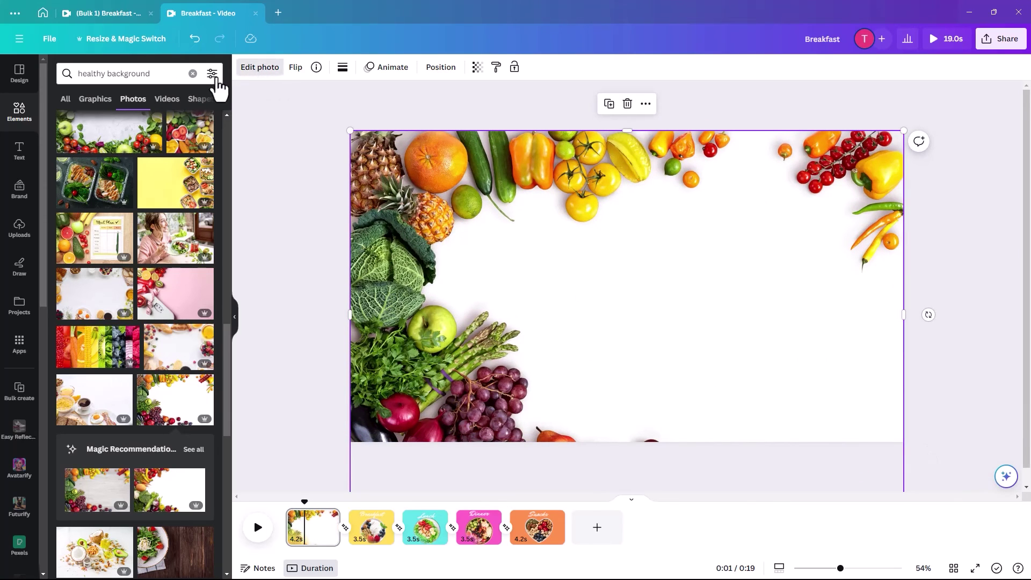
Step: Remove the white background from the fruit and vegetable photo with BG Remover
click(260, 68)
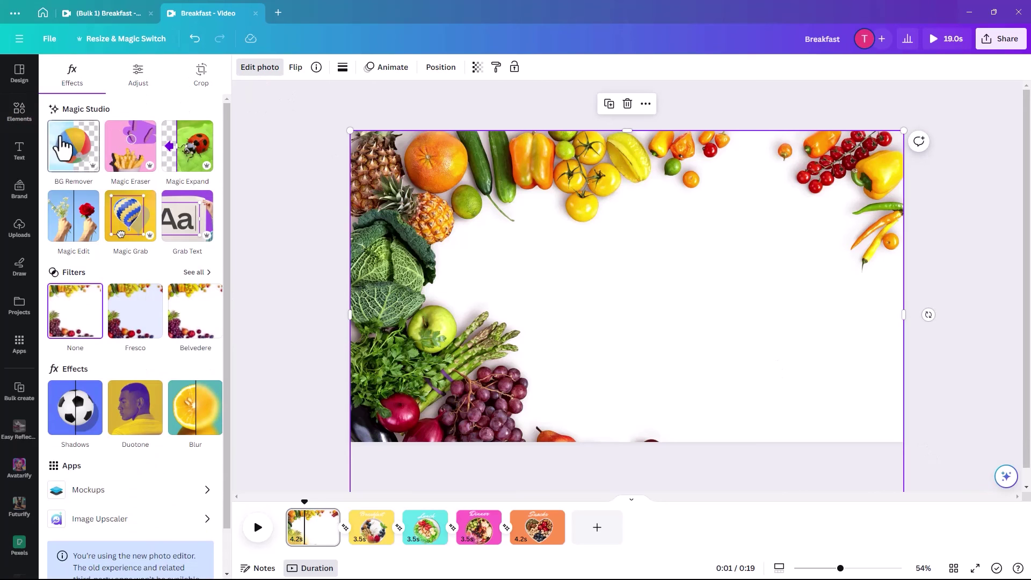
click(62, 142)
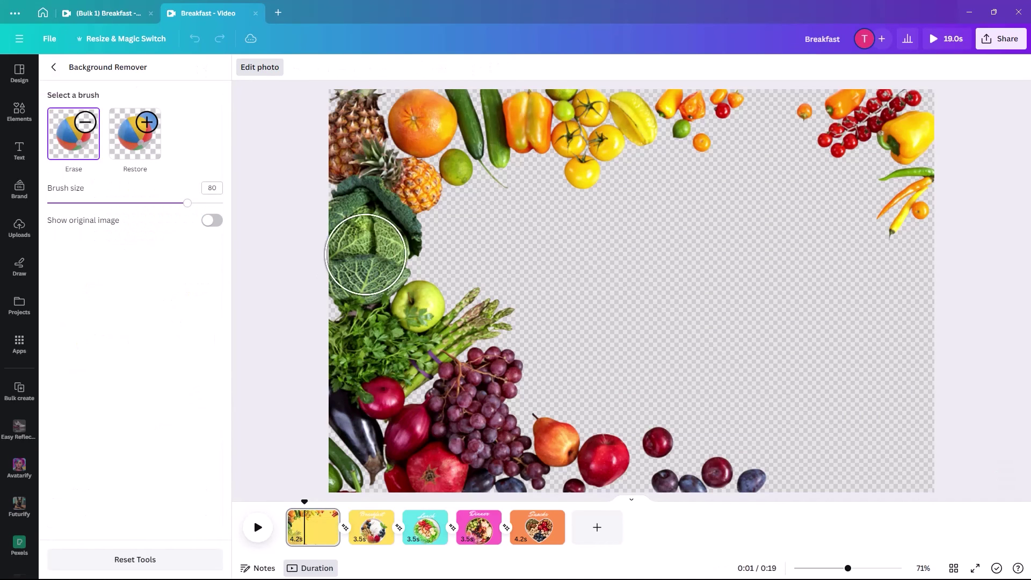
click(54, 67)
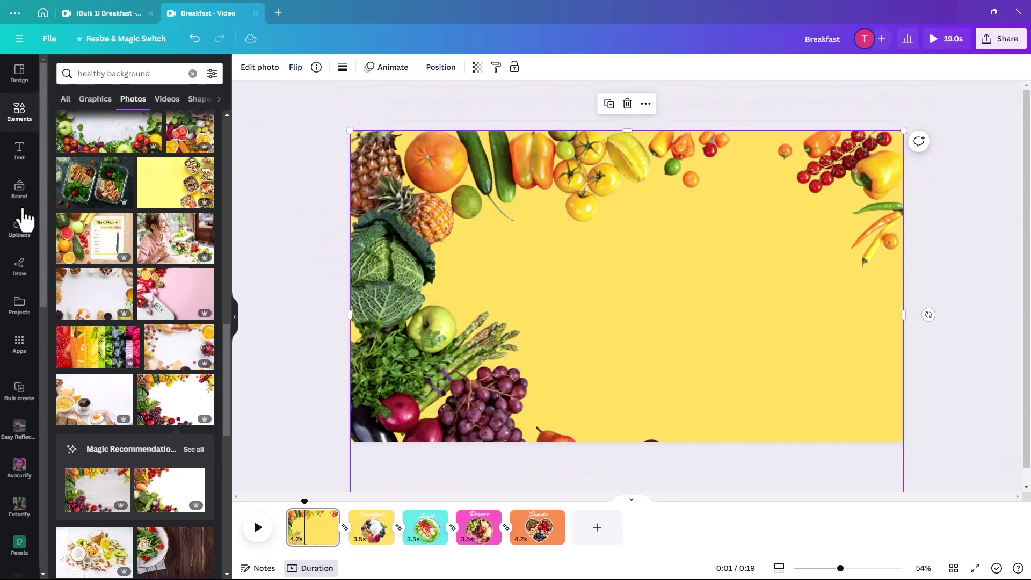
Step: Add a text box reading "Healthy Eating Plan" to the first page
click(19, 151)
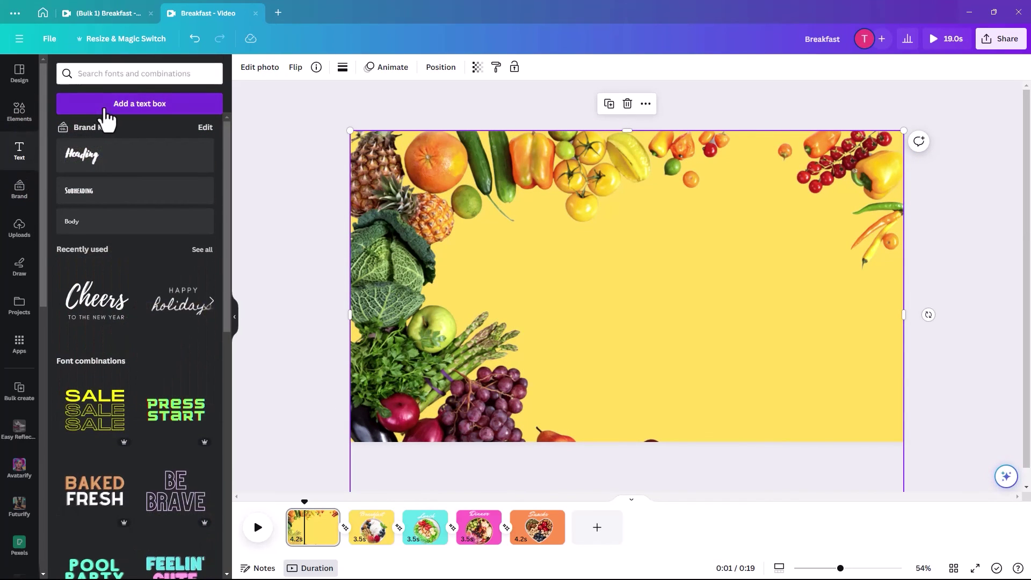
click(107, 104)
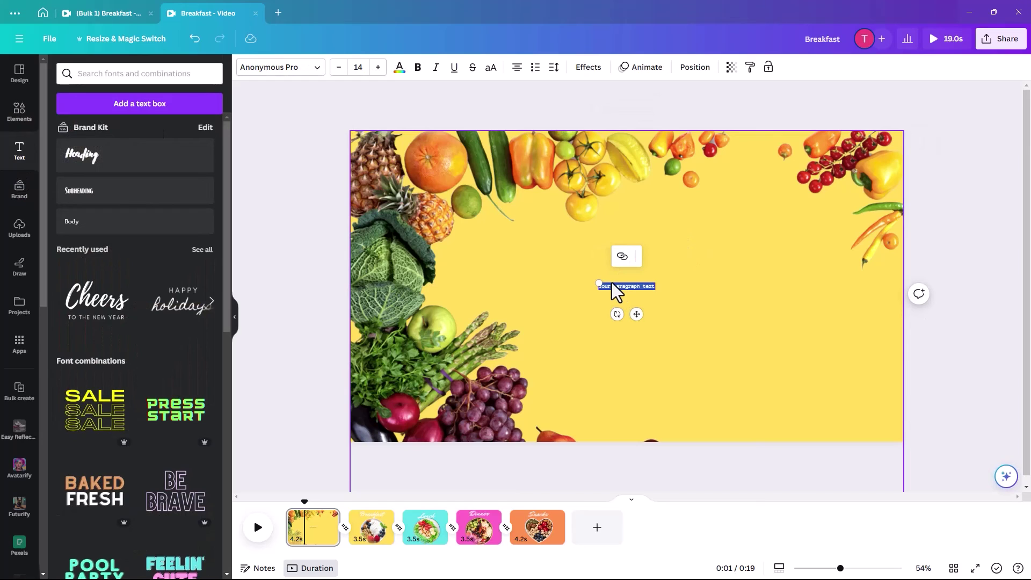
key(BackSpace)
text(Healthy)
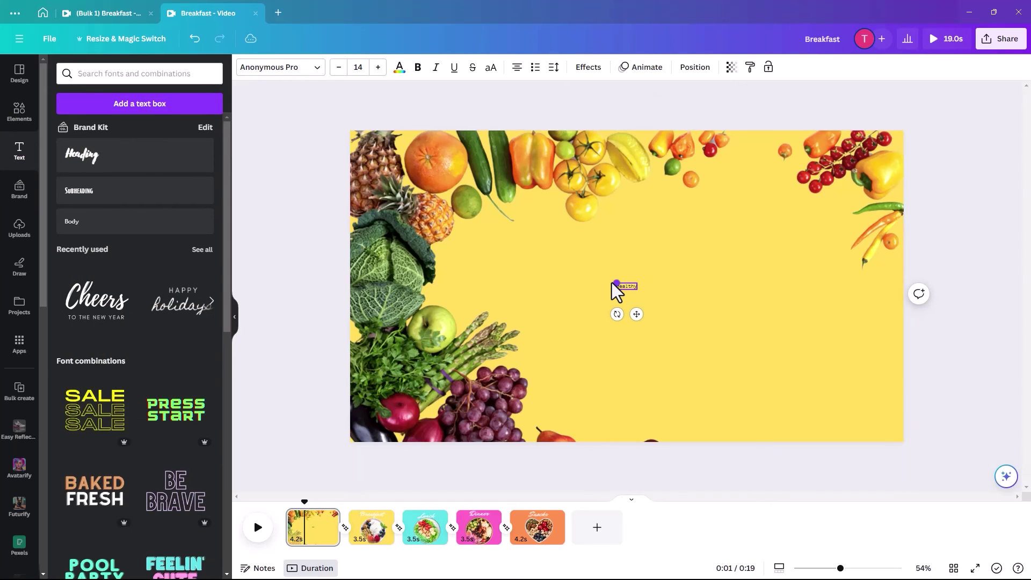
text(ing Plan)
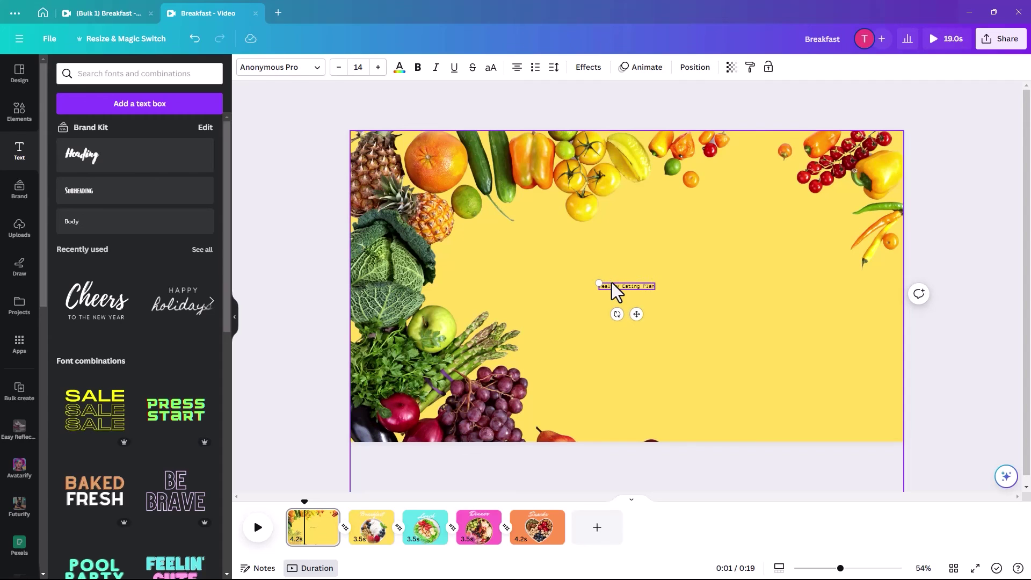
Step: Enlarge the title to font size 111 and wrap it onto three lines in the empty area beside the fruit and vegetables
drag(598, 283, 458, 266)
drag(654, 288, 908, 422)
click(625, 377)
drag(586, 311, 630, 268)
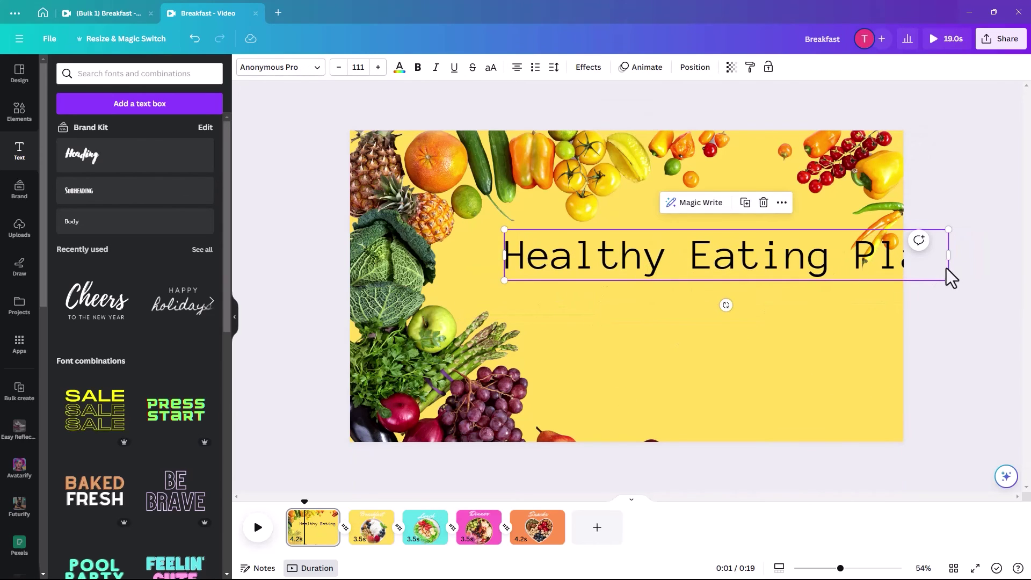
drag(948, 256, 693, 258)
drag(607, 308, 683, 306)
Step: Set the title's font to Mr Dafoe and enlarge it to size 188 within the empty yellow area
click(249, 70)
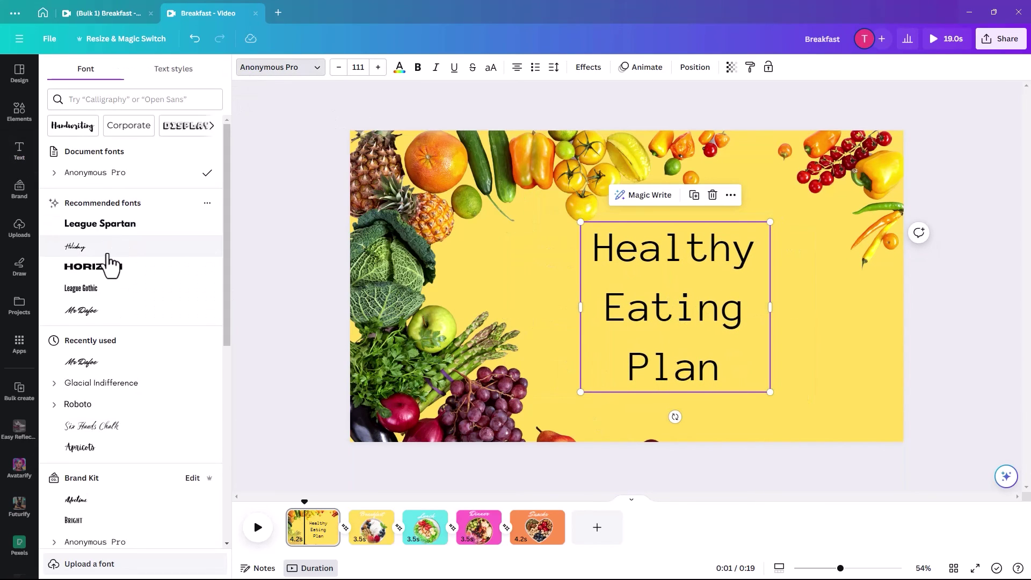
click(83, 313)
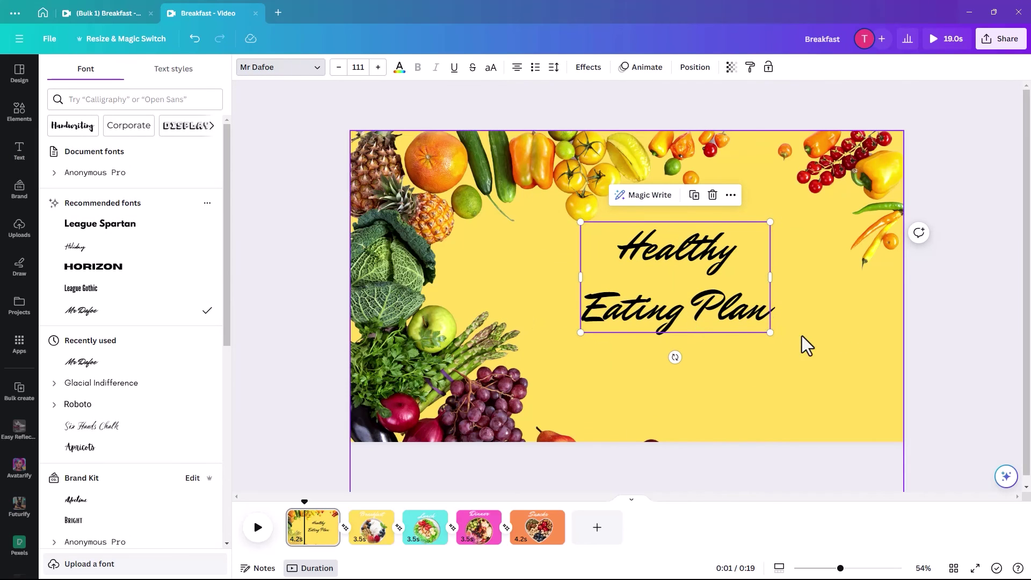
drag(773, 333, 871, 424)
mouse_move(640, 358)
mouse_down()
mouse_move(608, 368)
mouse_move(594, 356)
mouse_move(602, 354)
mouse_up()
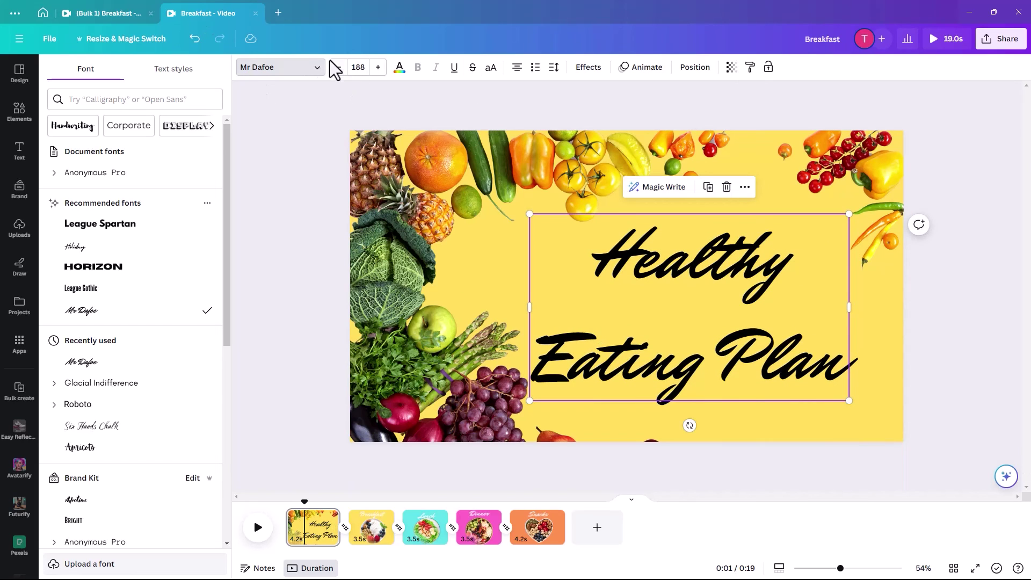
Step: Colour the Healthy Eating Plan title white and apply the Ascend text animation to it
click(398, 69)
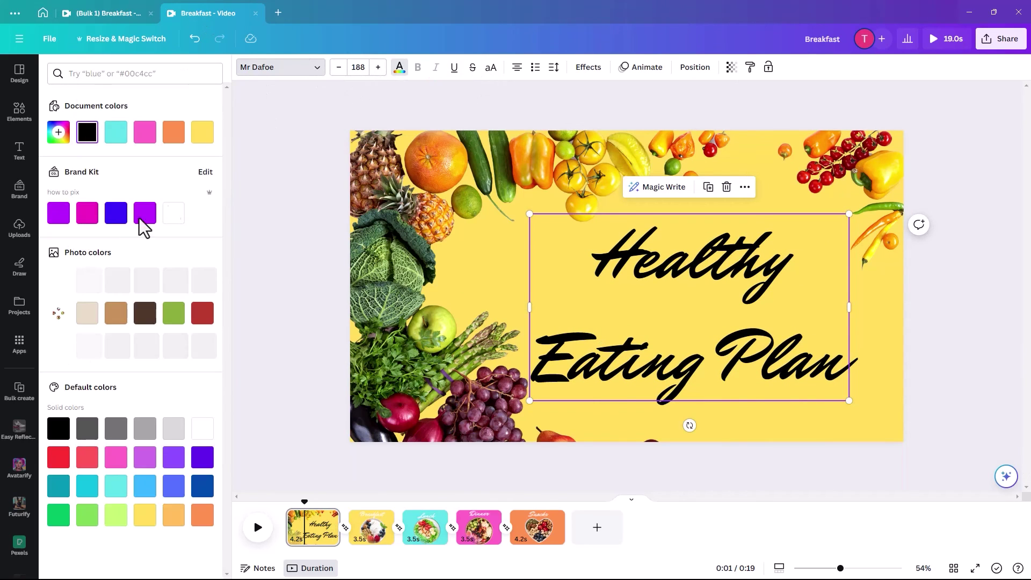
click(175, 215)
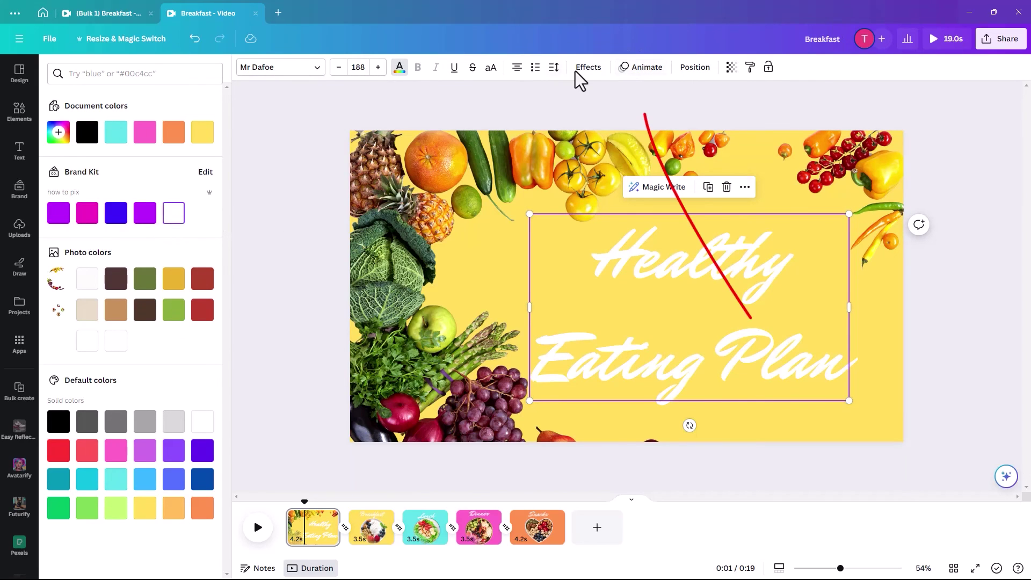
click(636, 71)
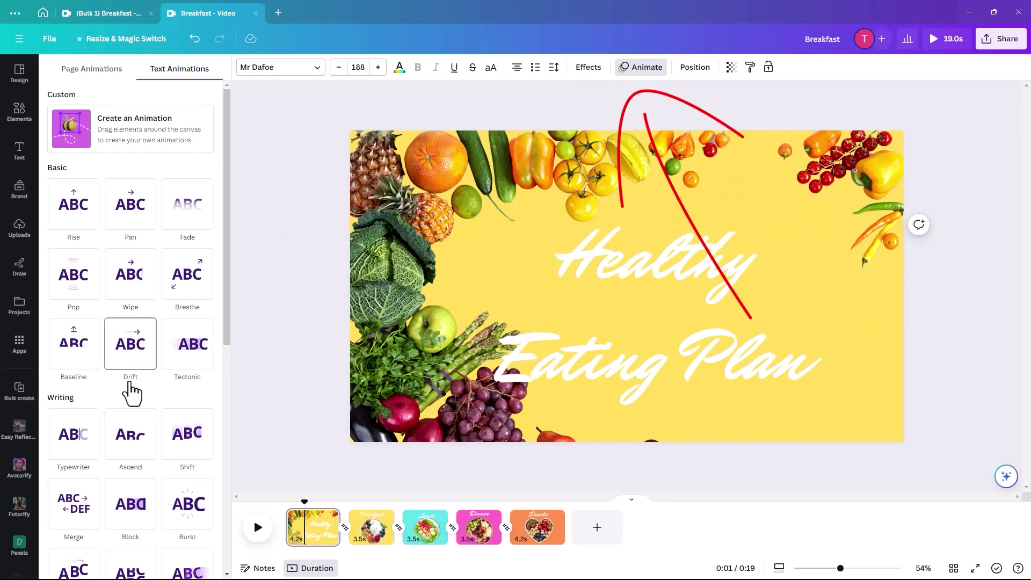
scroll(131, 376, down, 4)
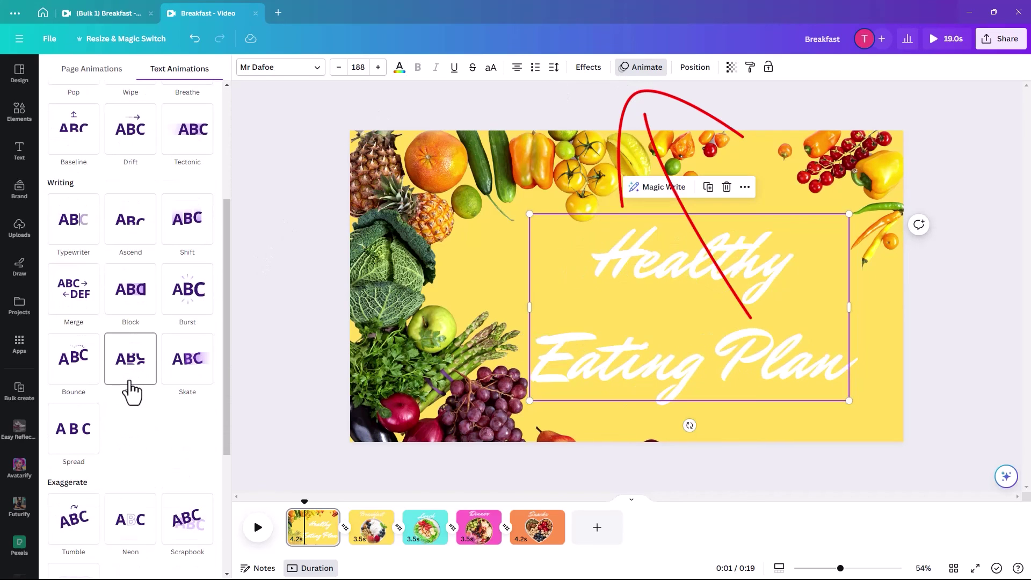
click(133, 238)
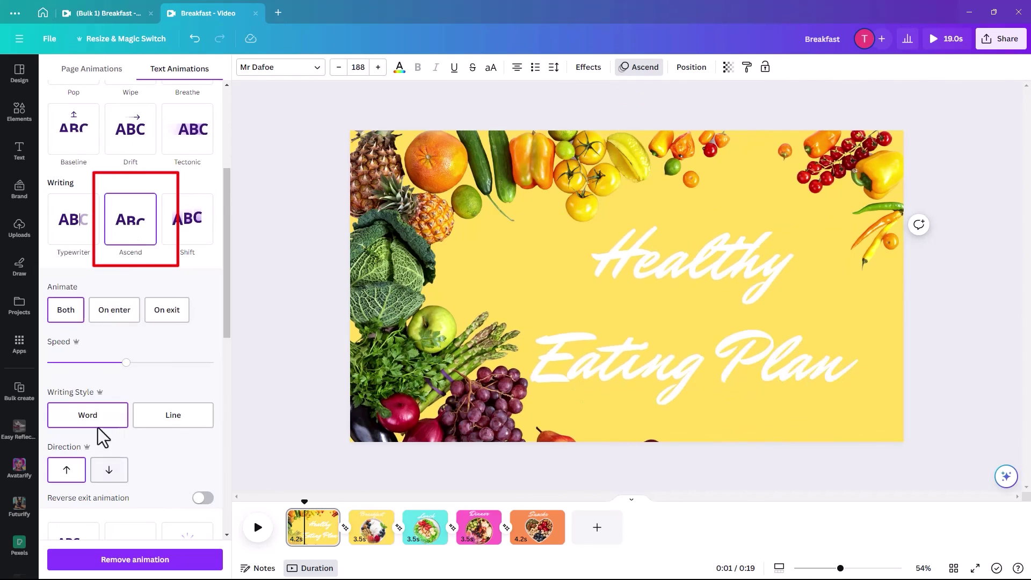
Step: Set the title animation's writing style to Line, comparing it with Word, and slow its speed slightly
click(174, 422)
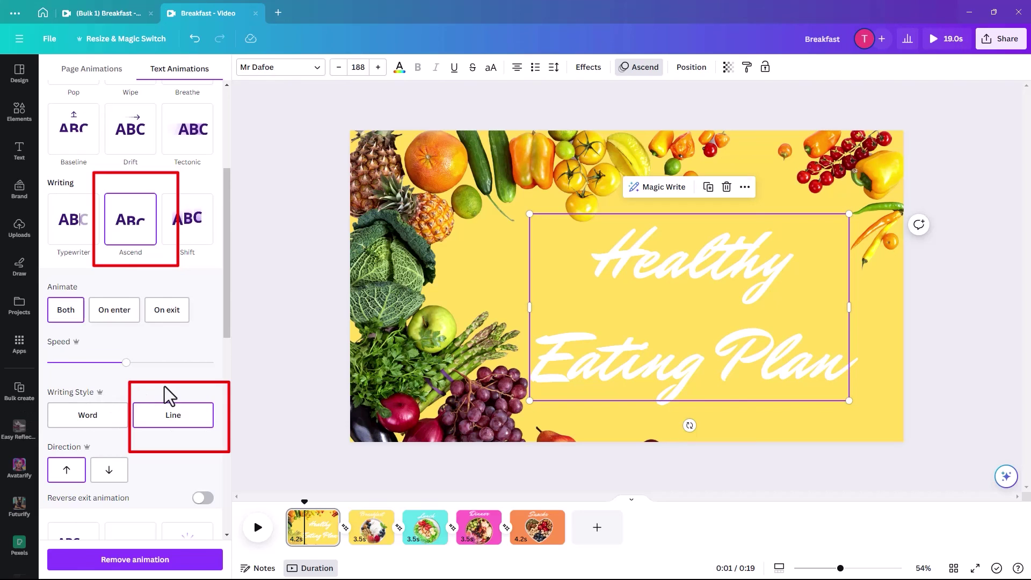
click(65, 425)
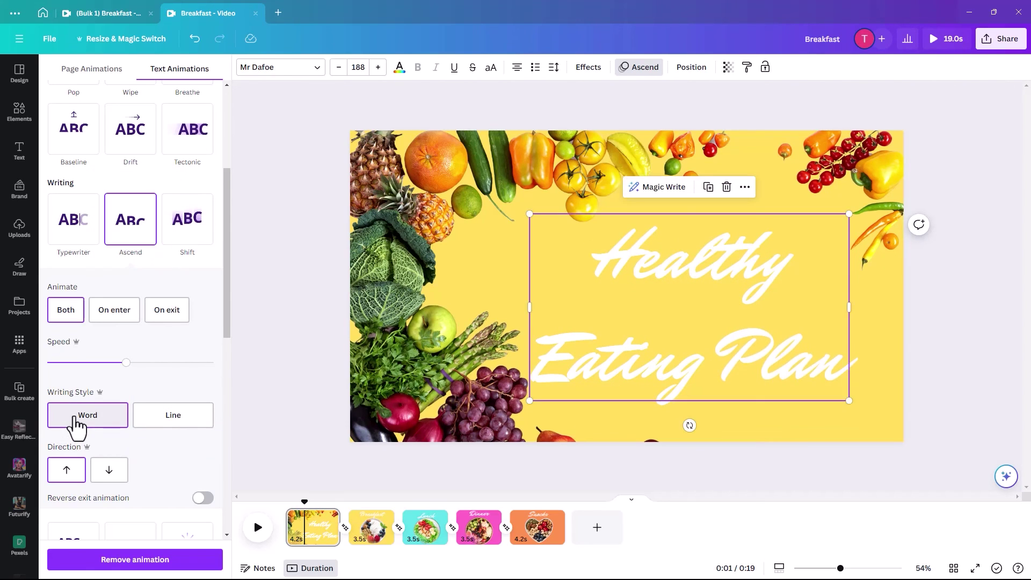
click(171, 424)
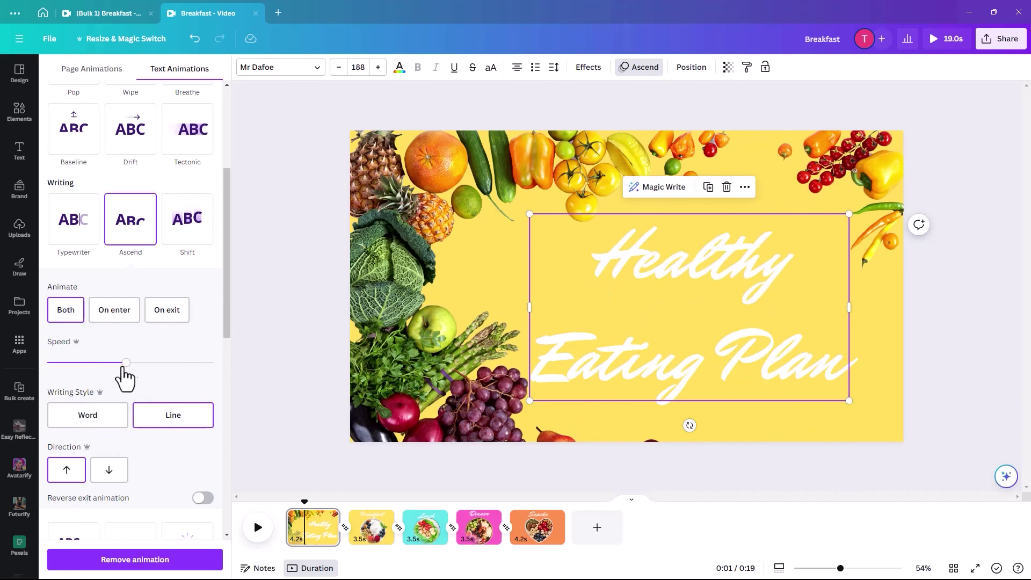
drag(115, 366, 109, 367)
key(Escape)
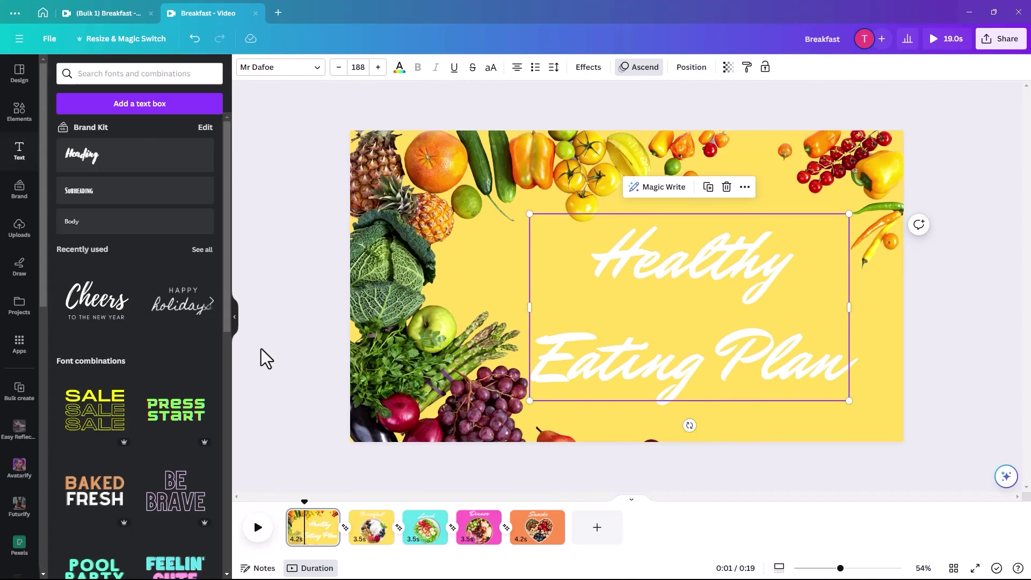
Step: Change the transition between the title page and the Breakfast page to Flow with a duration of 1.2 seconds
click(345, 528)
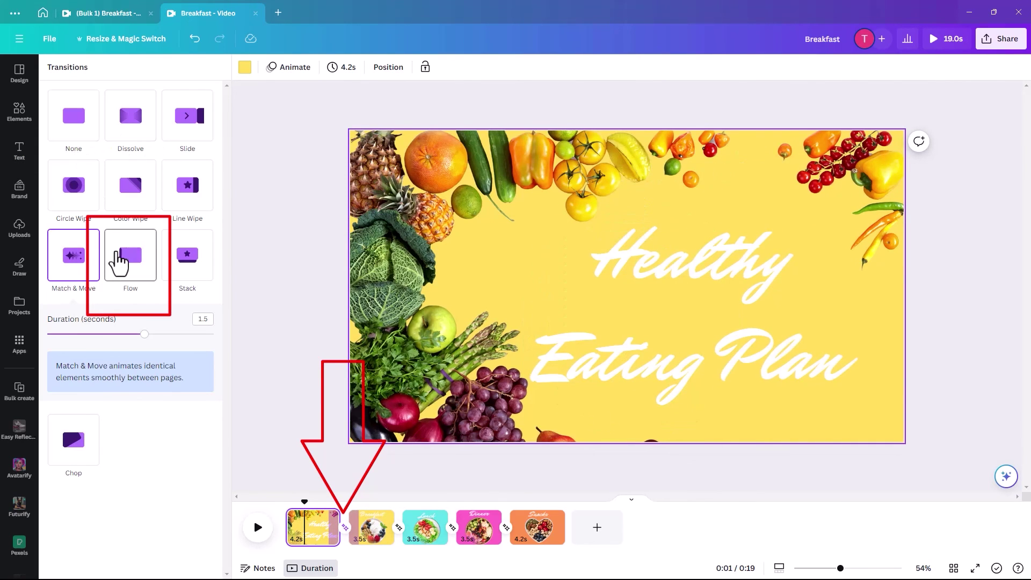
click(122, 260)
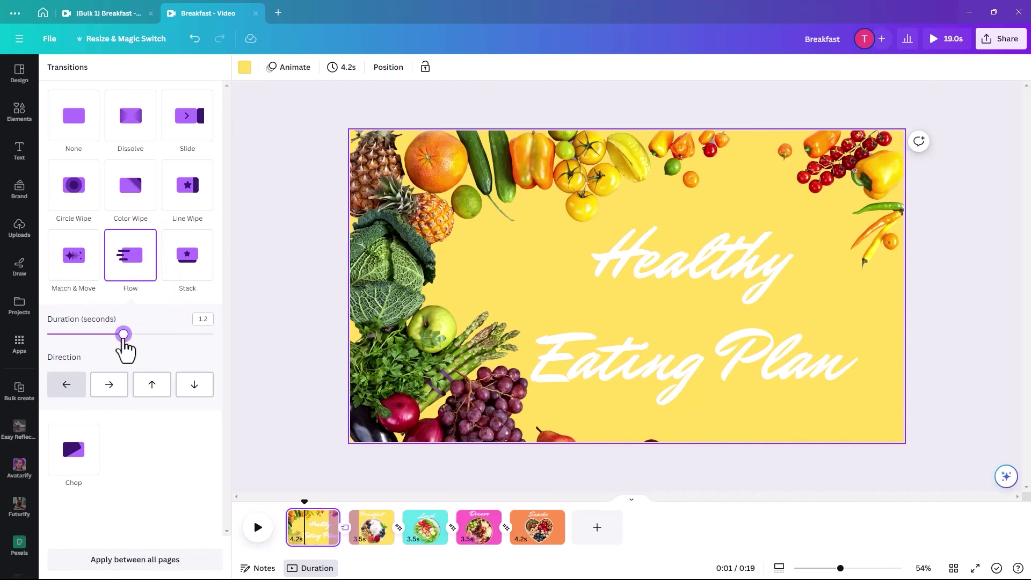
Step: Play the video from the start of the title page through to the Snacks page to check the animations and transitions
click(322, 523)
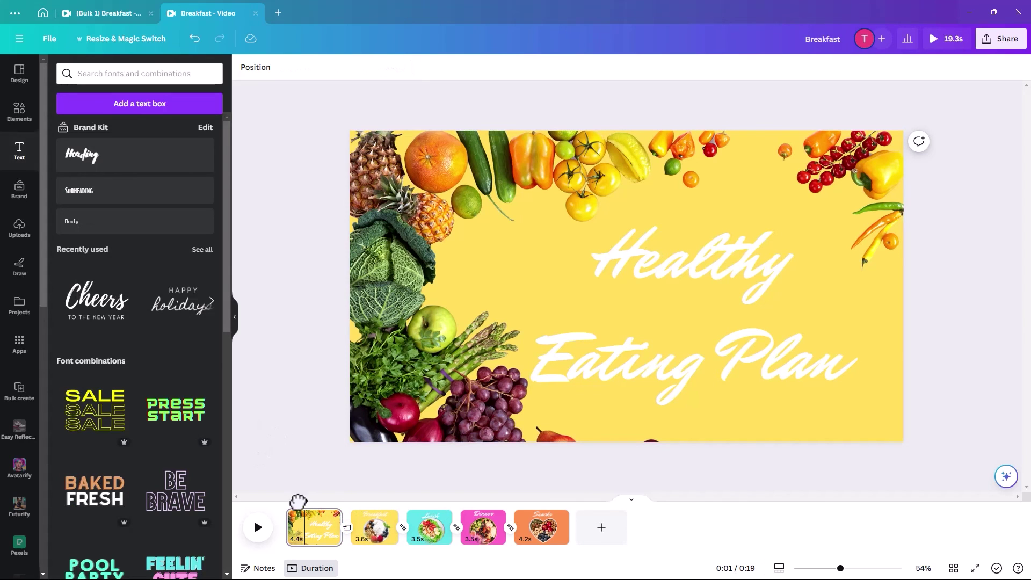
drag(290, 503, 275, 505)
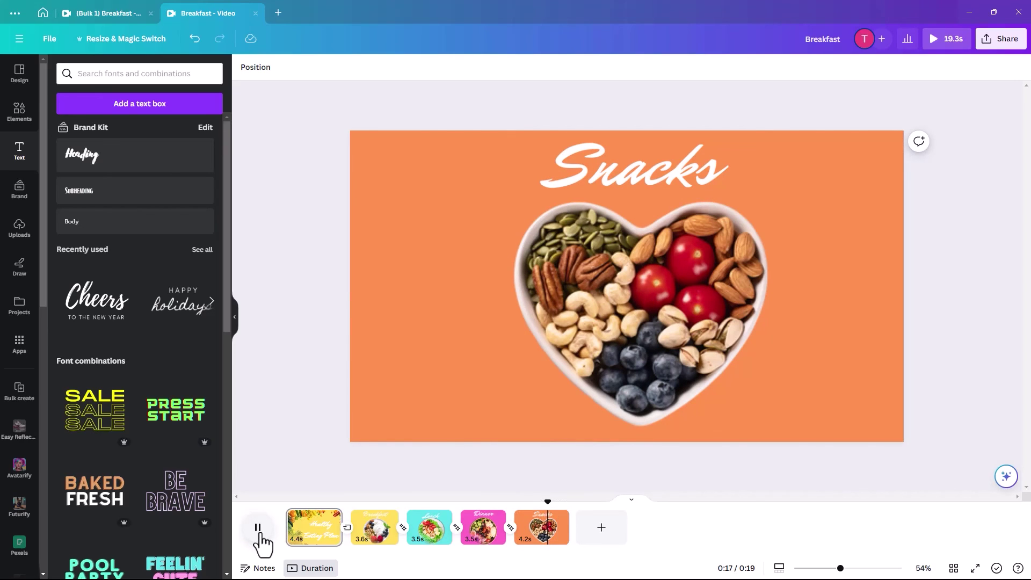
click(258, 531)
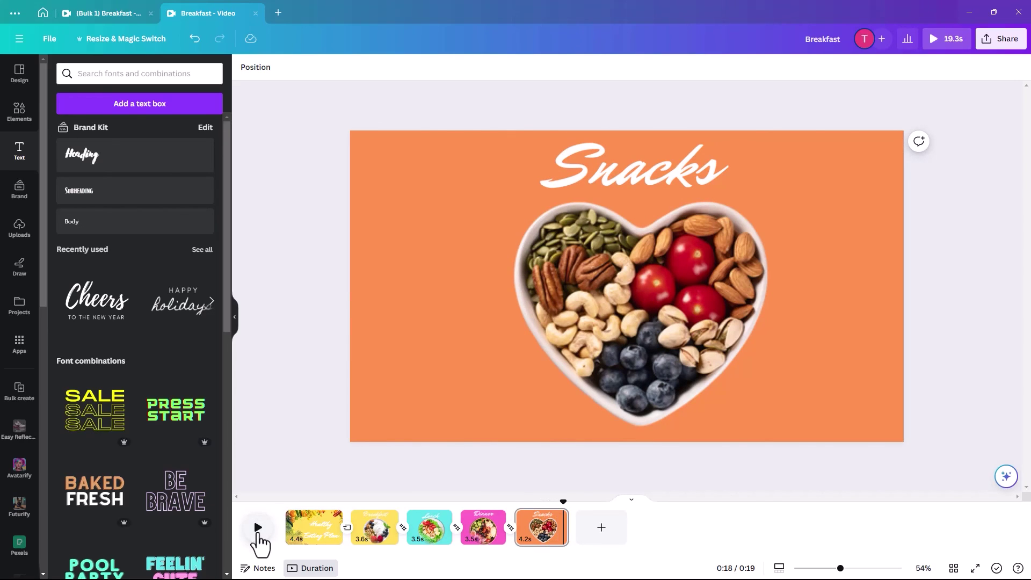
Step: Prepare the design for download as an MP4 video of all pages with the quality set to 4K (UHD)
click(1001, 45)
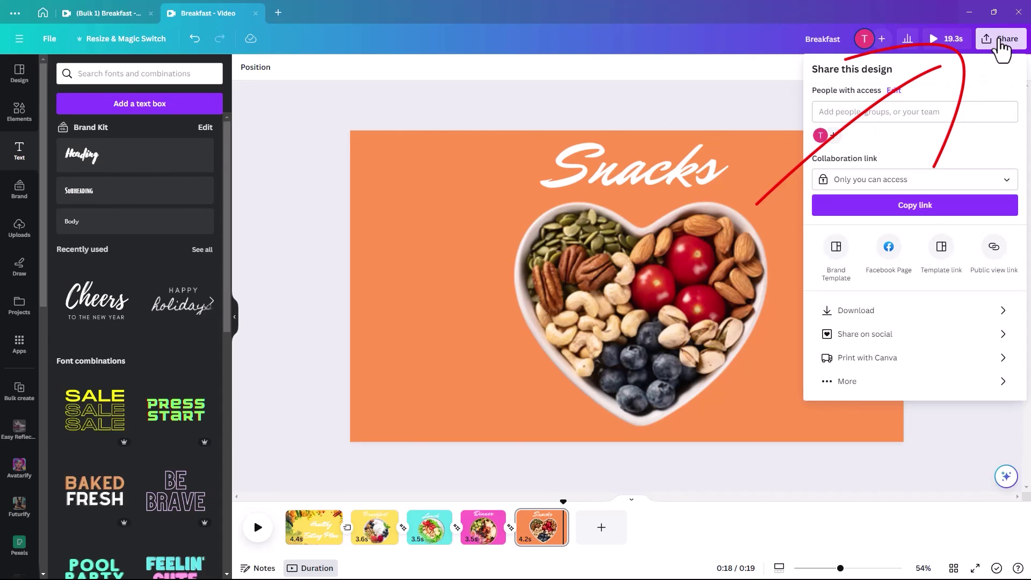
click(873, 320)
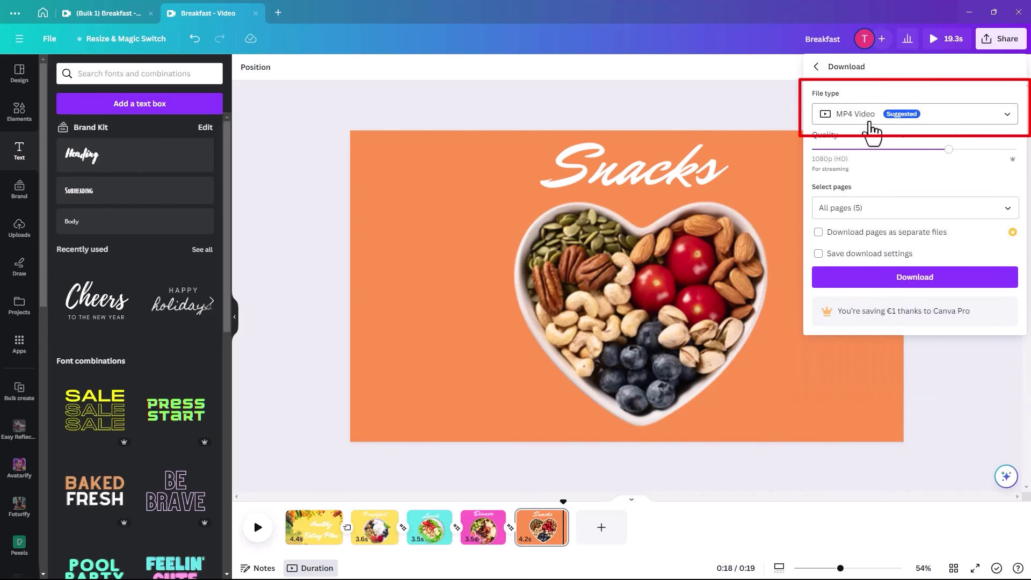
drag(949, 150, 1016, 149)
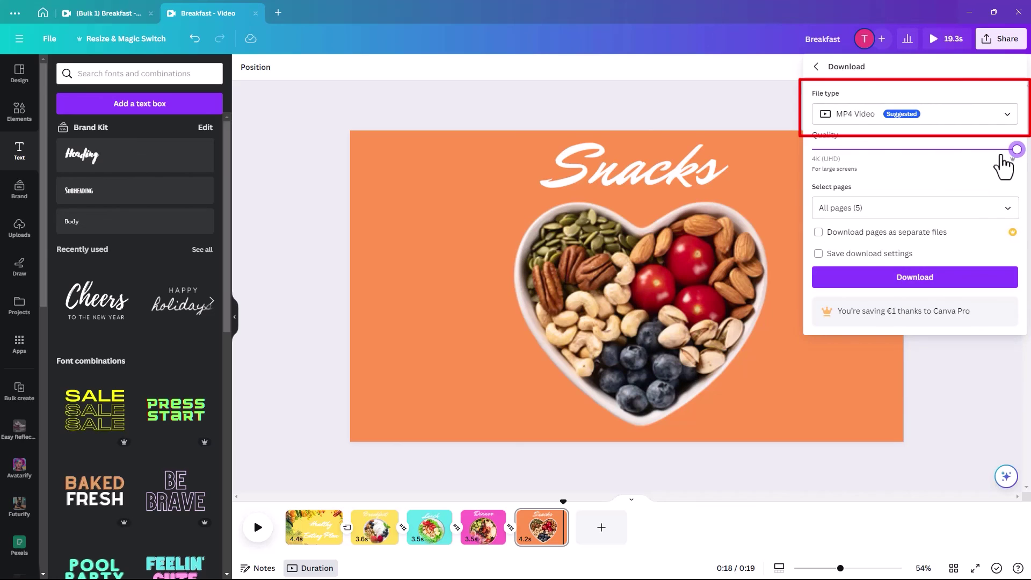